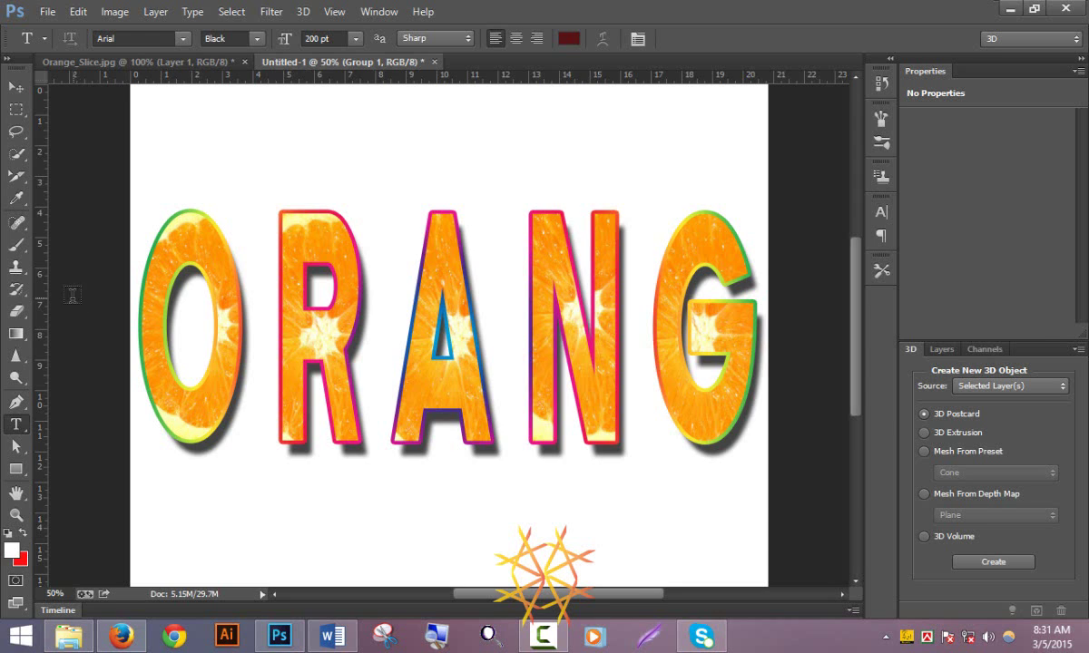
Step: Show the Layers panel and move the 3D tab to sit after Channels
click(942, 350)
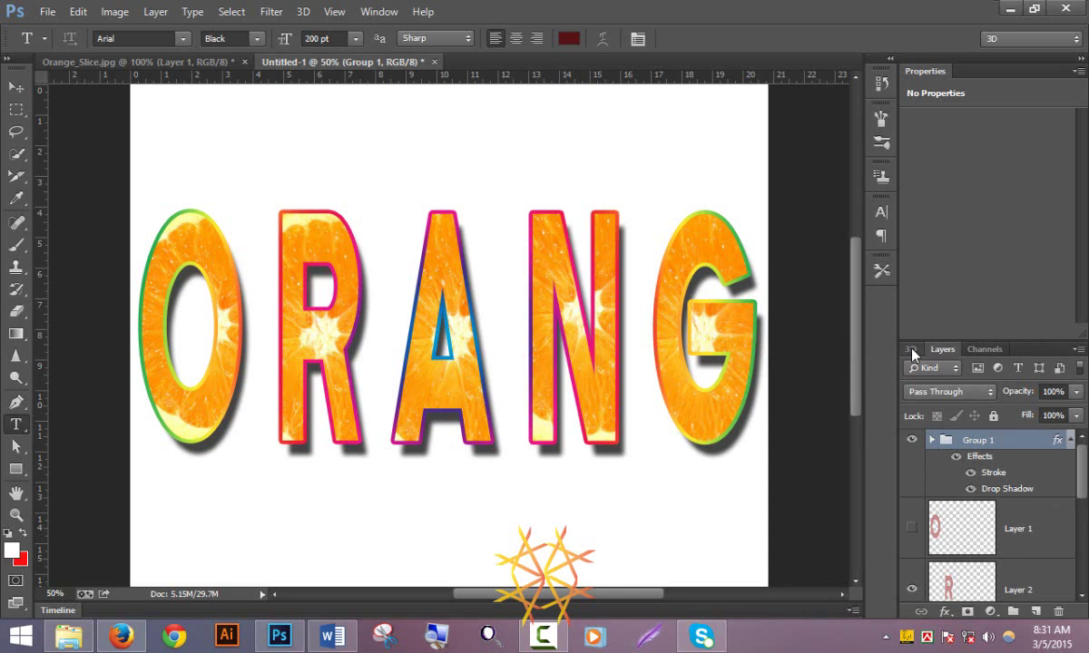
drag(912, 350, 1018, 354)
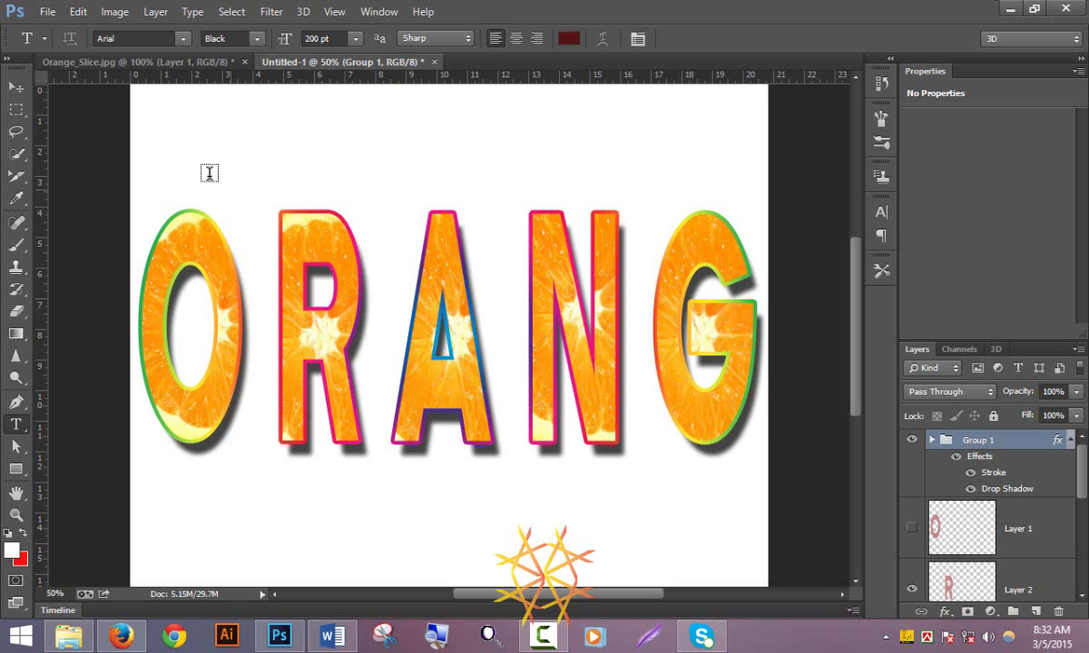
click(100, 60)
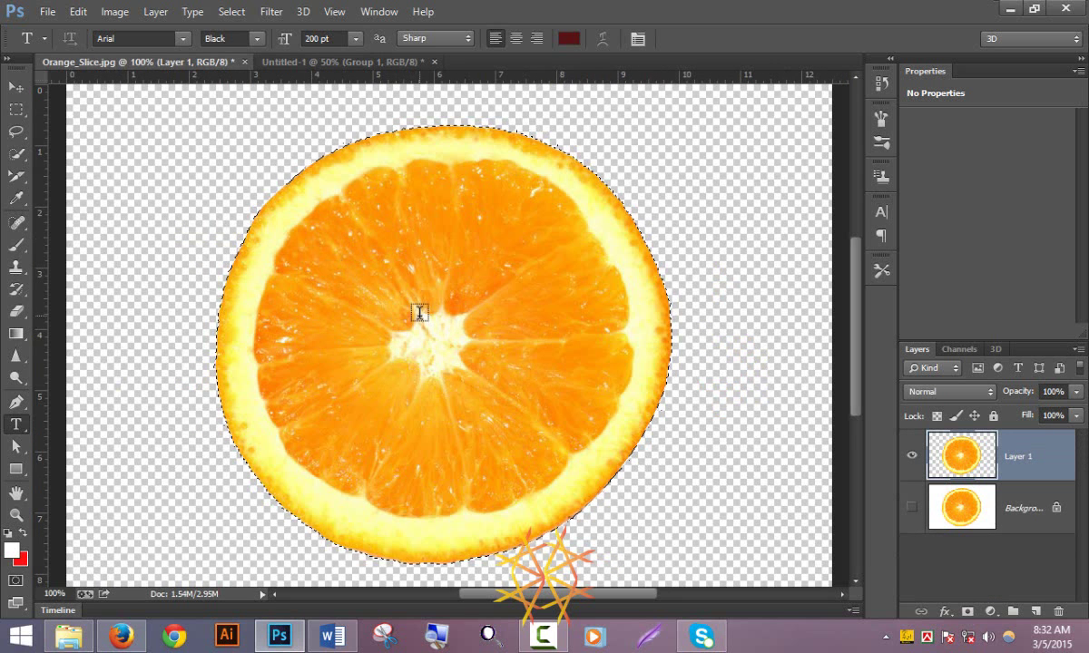
click(296, 60)
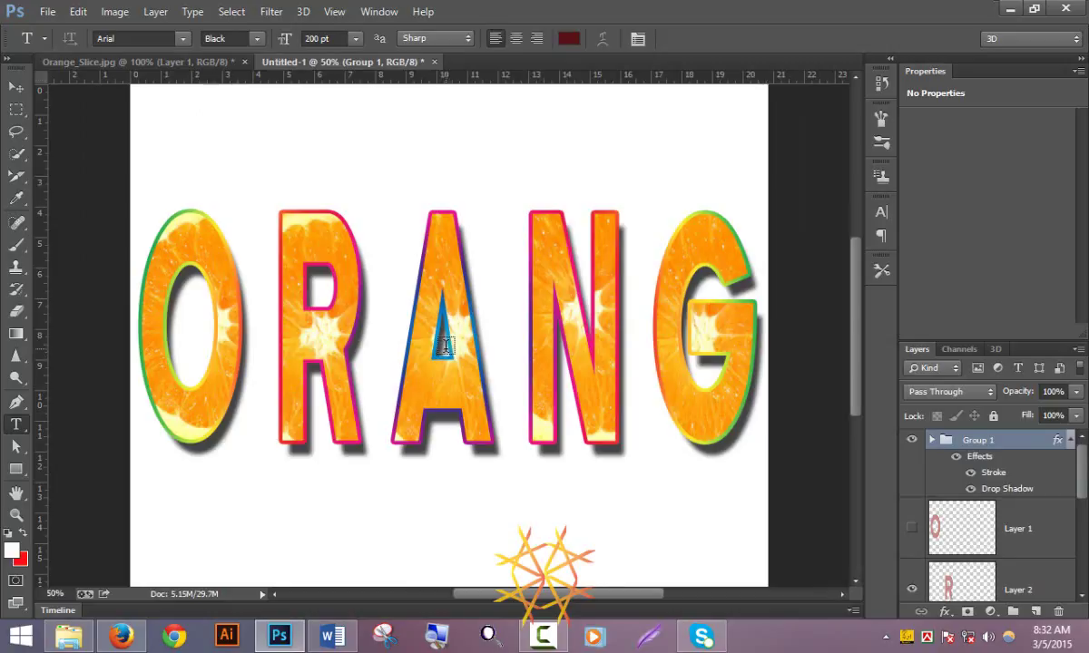
click(85, 16)
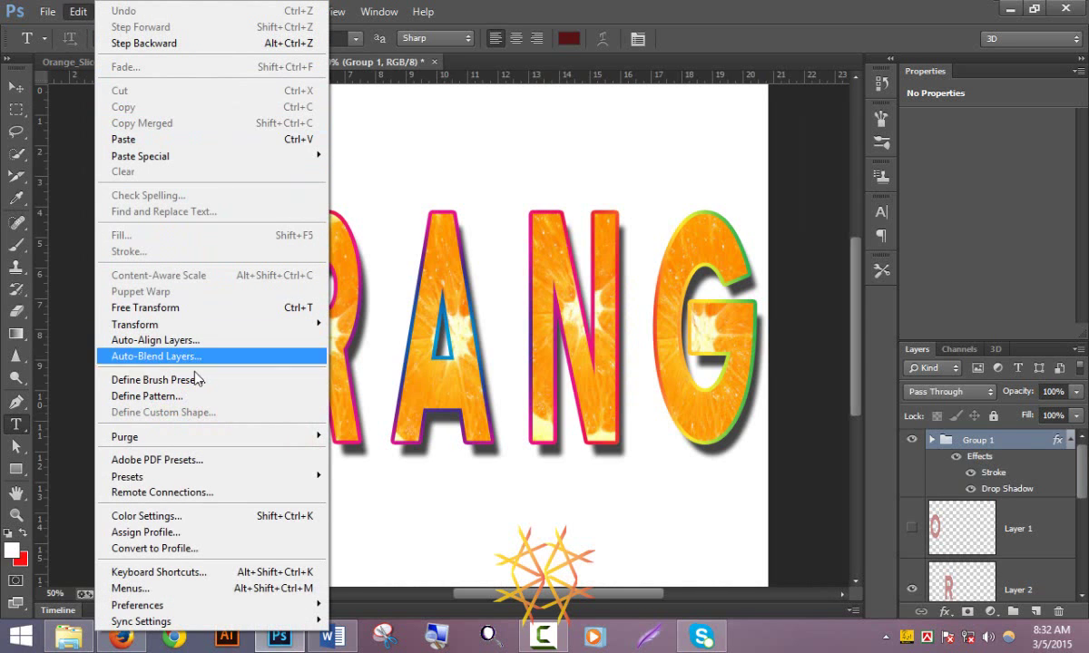
click(70, 157)
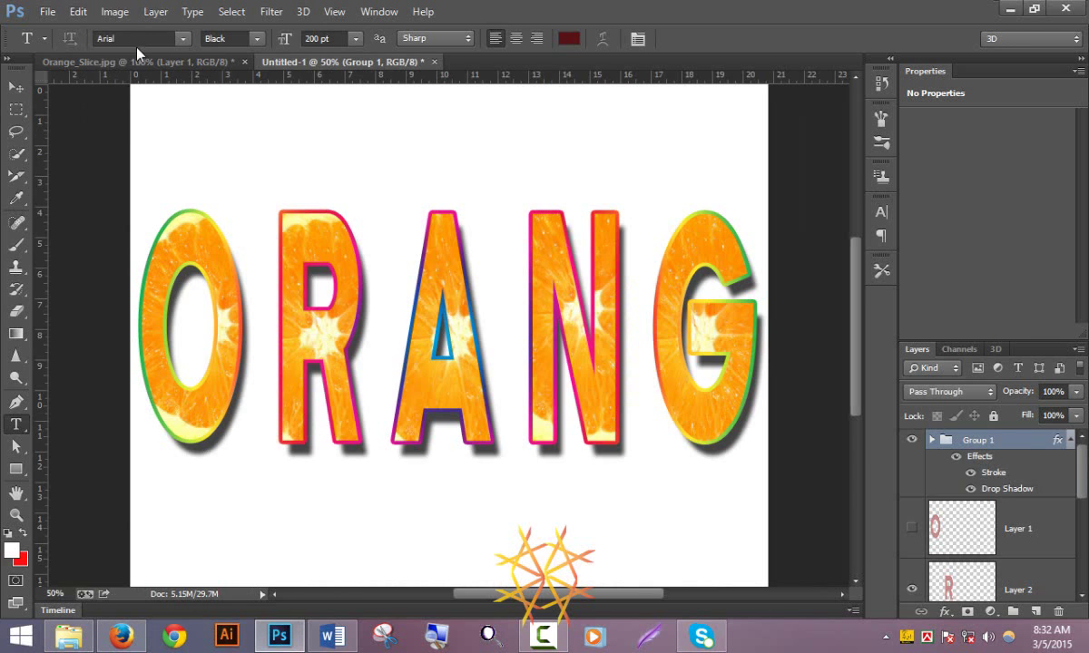
click(156, 13)
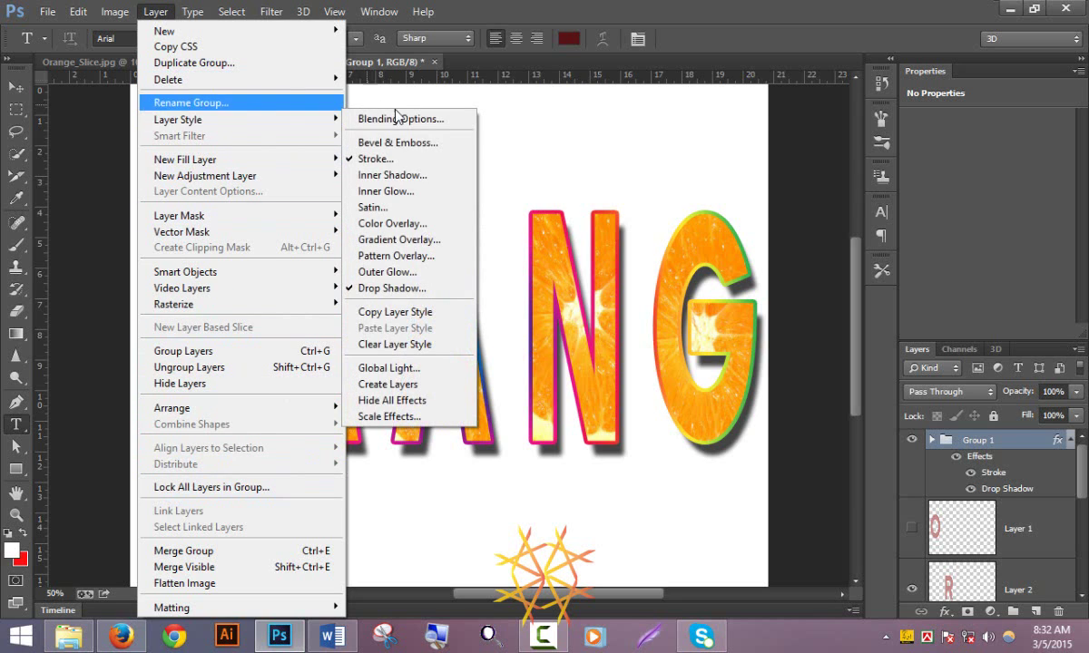
mouse_move(178, 119)
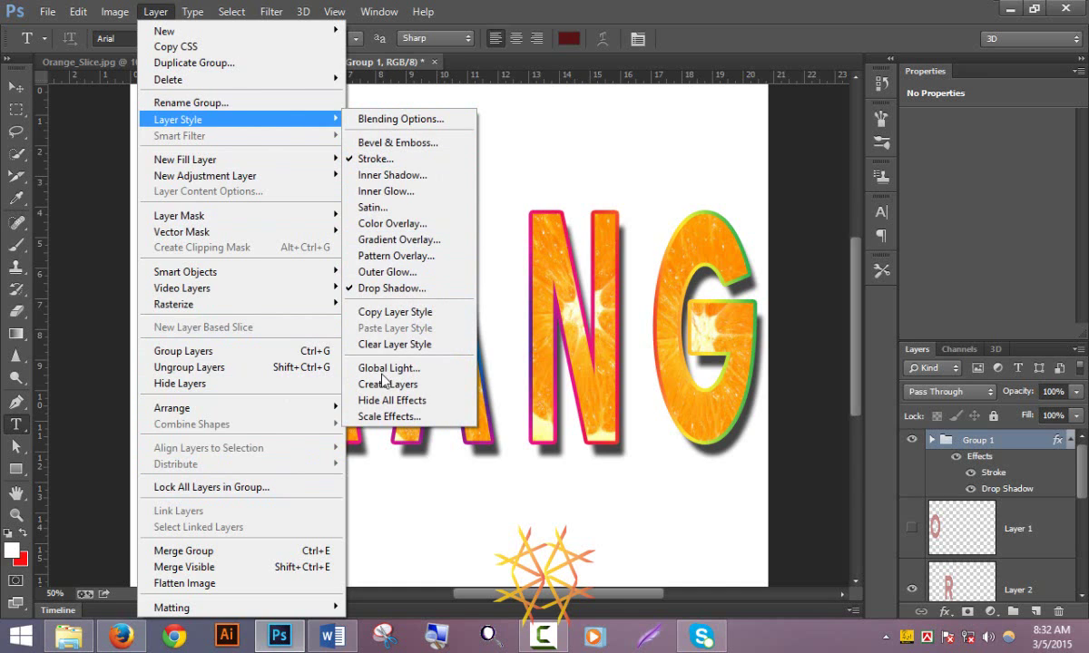
click(100, 196)
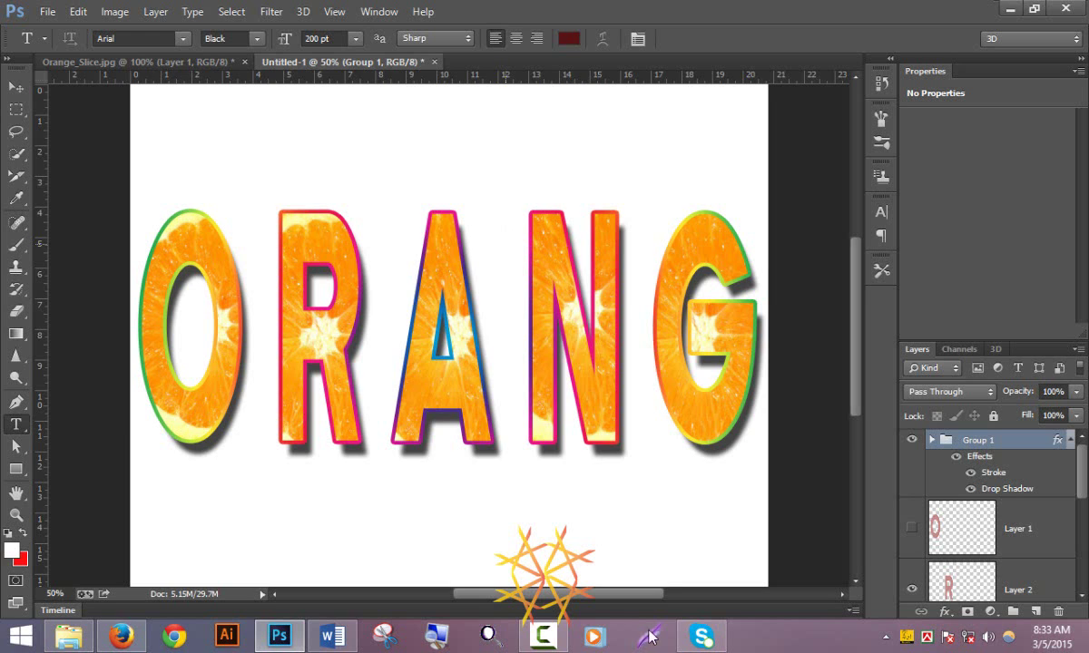
Step: Create a new custom document named orang, 1280 × 720 pixels
click(47, 11)
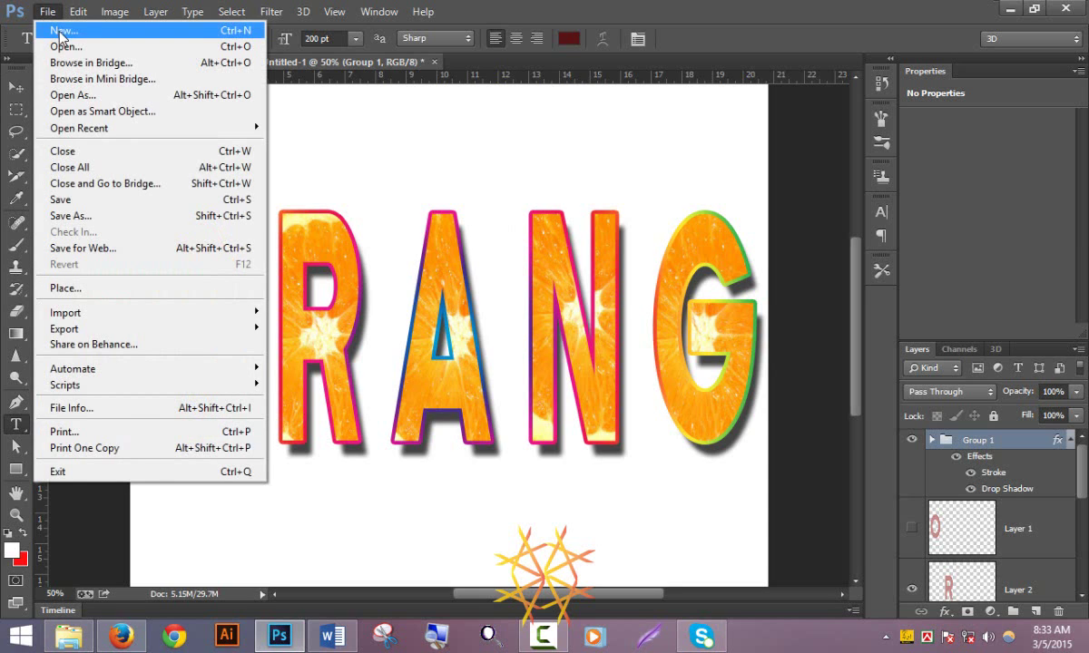
click(62, 31)
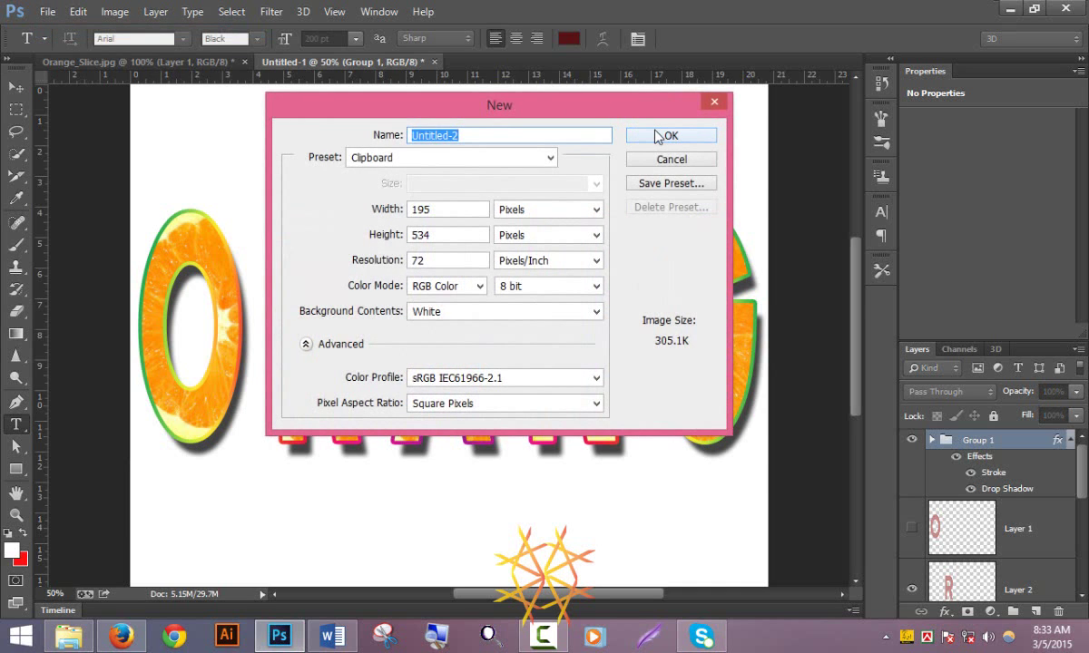
click(550, 160)
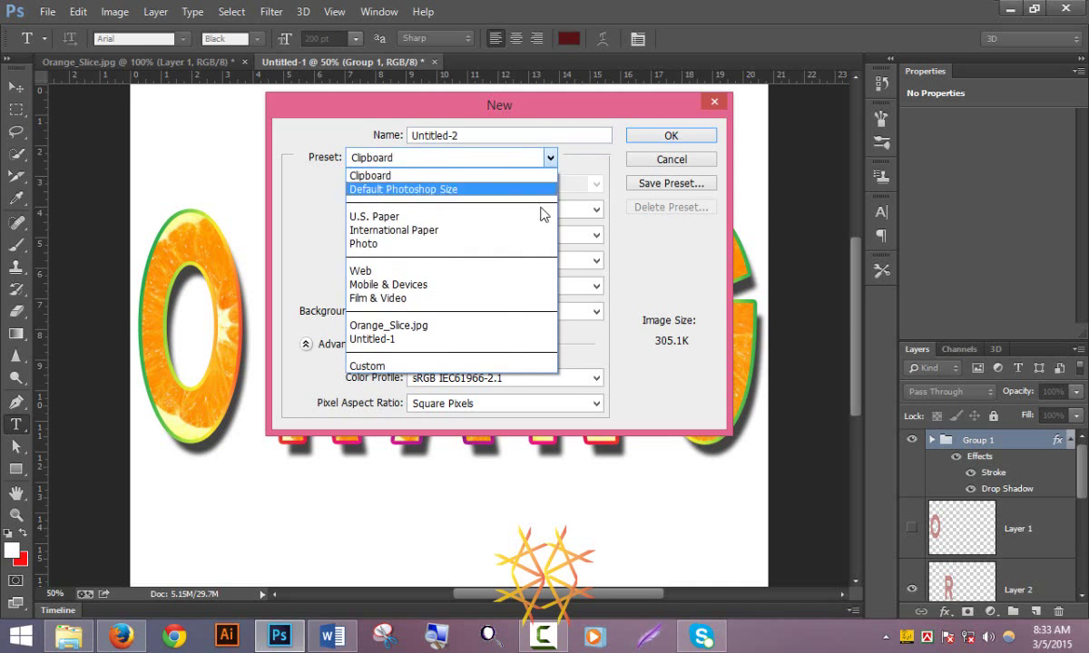
click(499, 365)
click(481, 136)
drag(482, 135, 263, 154)
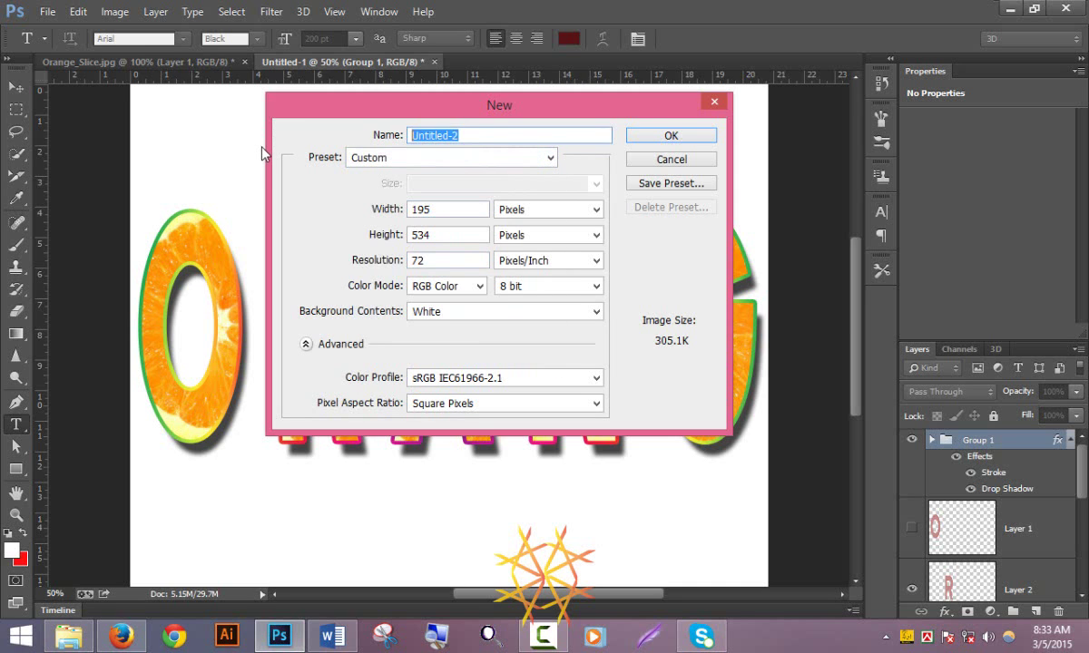
text(ora)
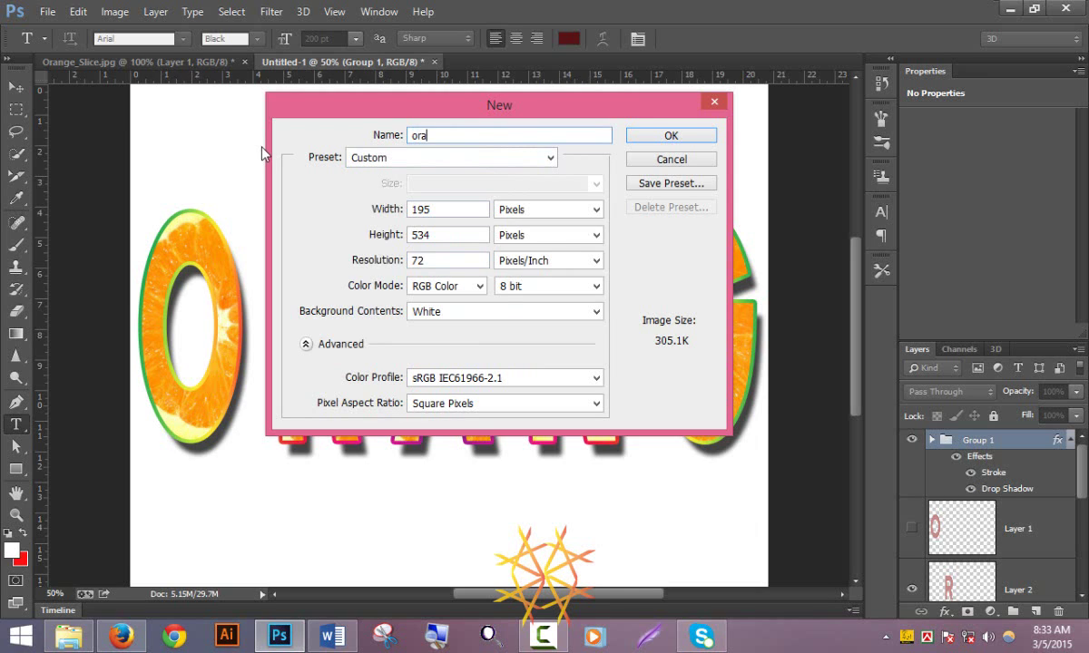
text(ng)
key(Tab)
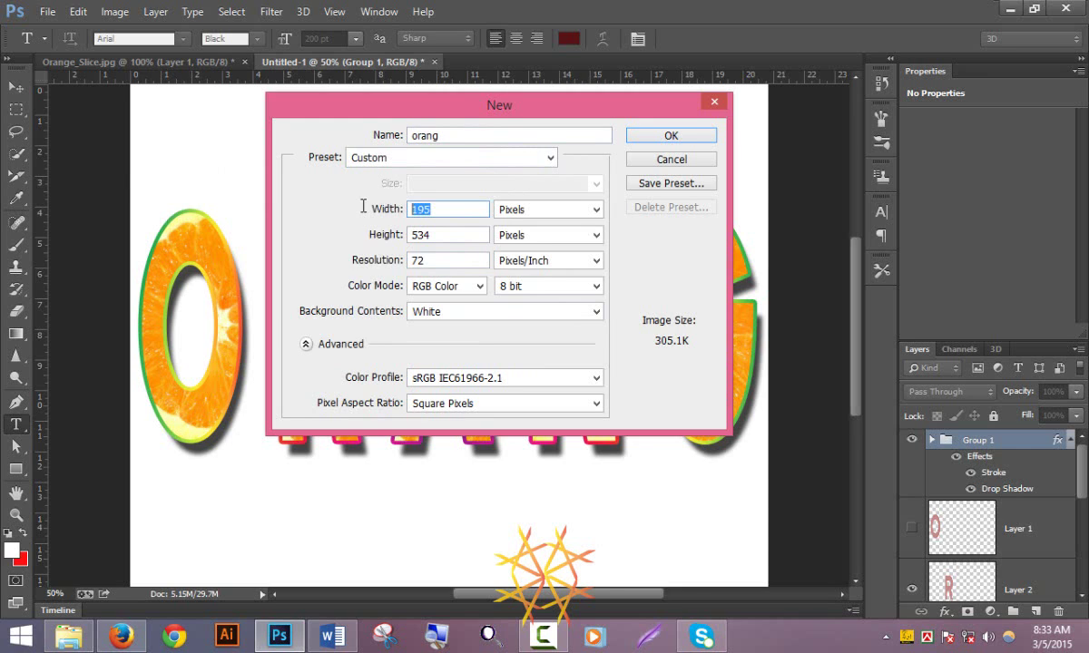
text(1)
text(280)
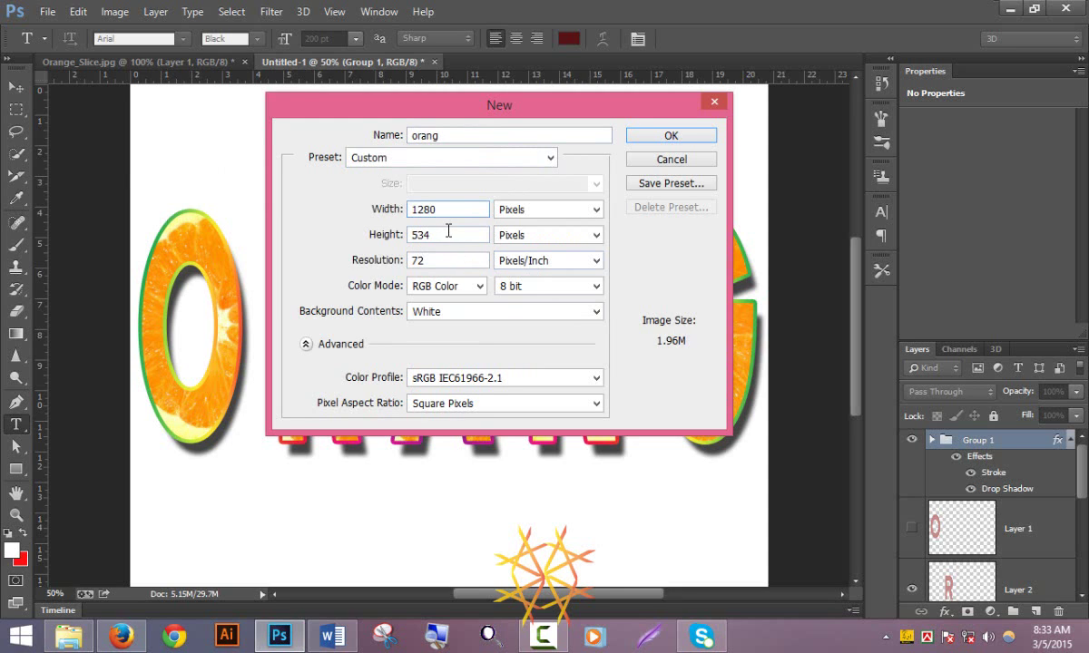
key(Tab)
text(720)
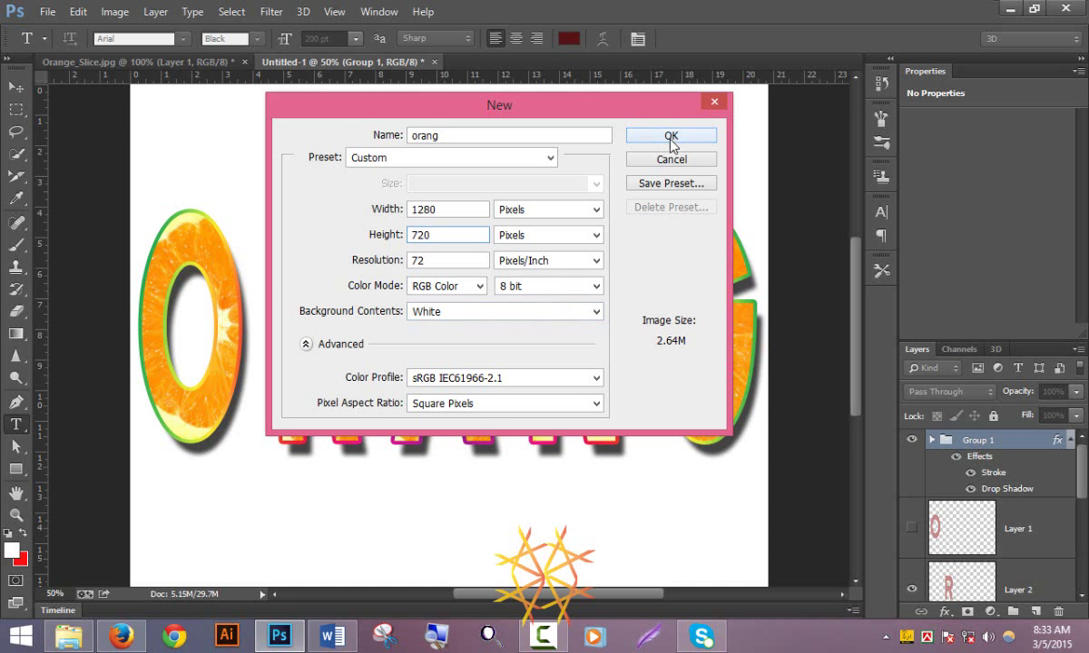
click(630, 135)
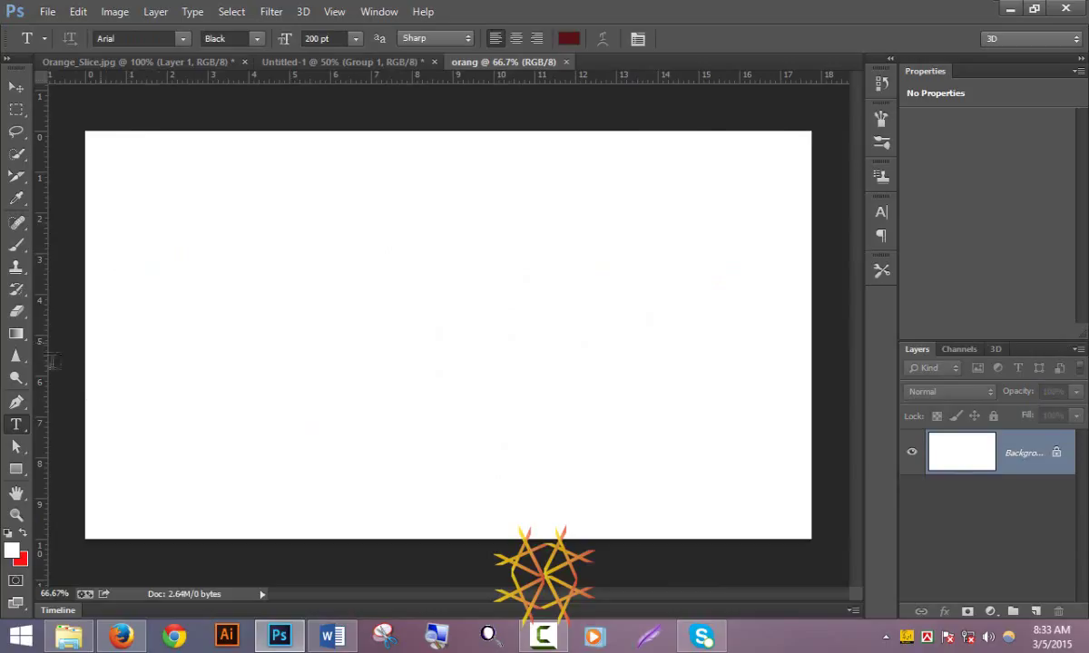
Step: Type ORANG on the canvas and move it lower
click(159, 345)
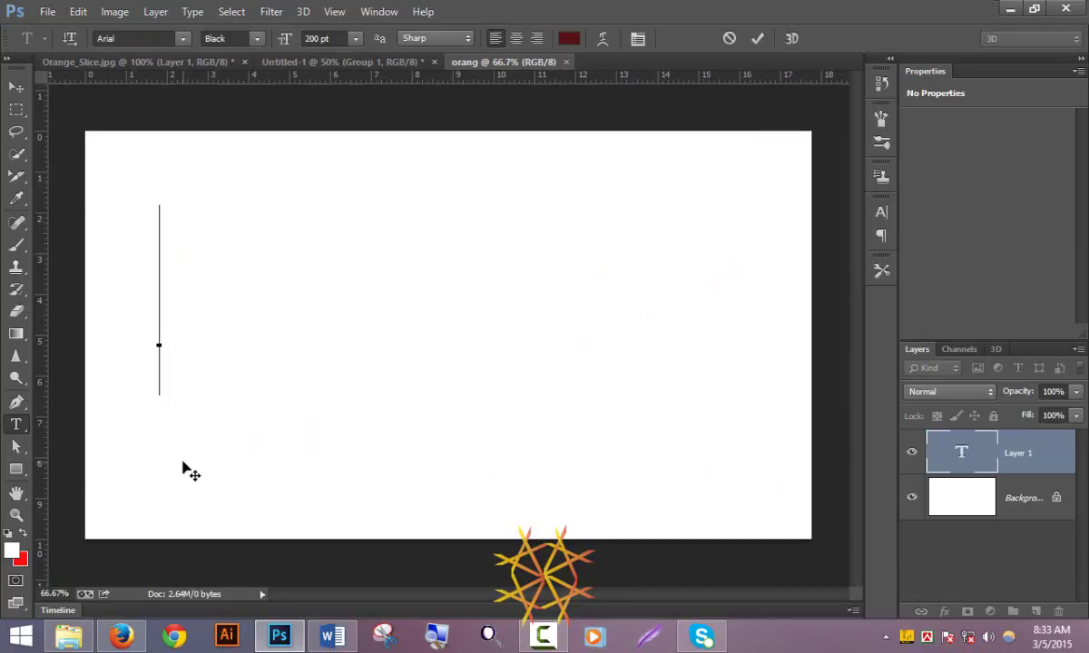
text(O)
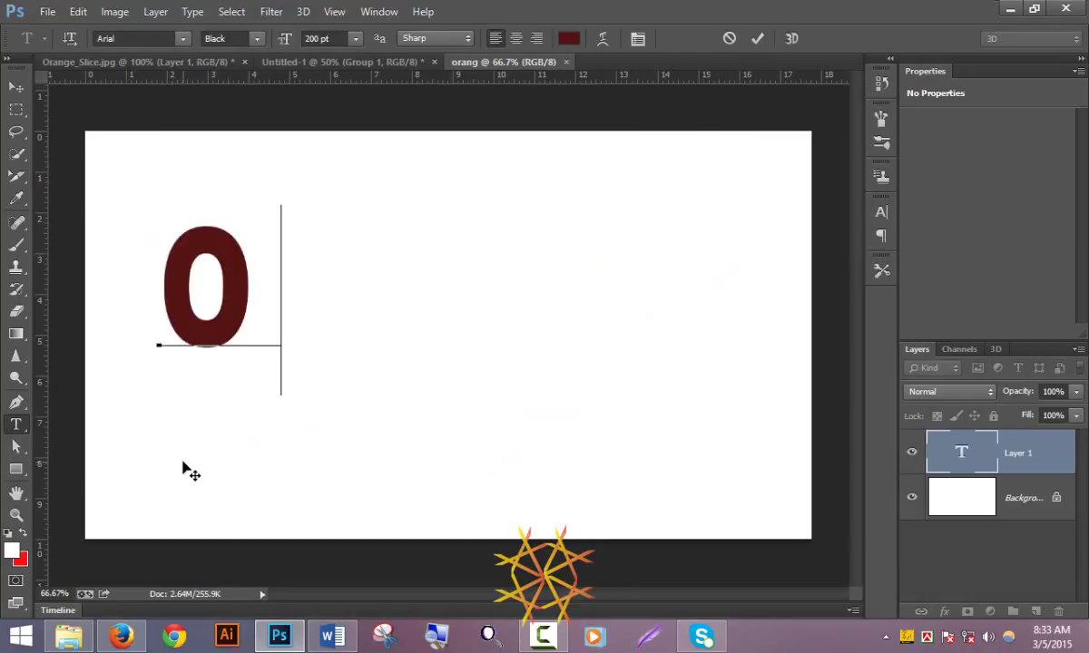
text(RANG)
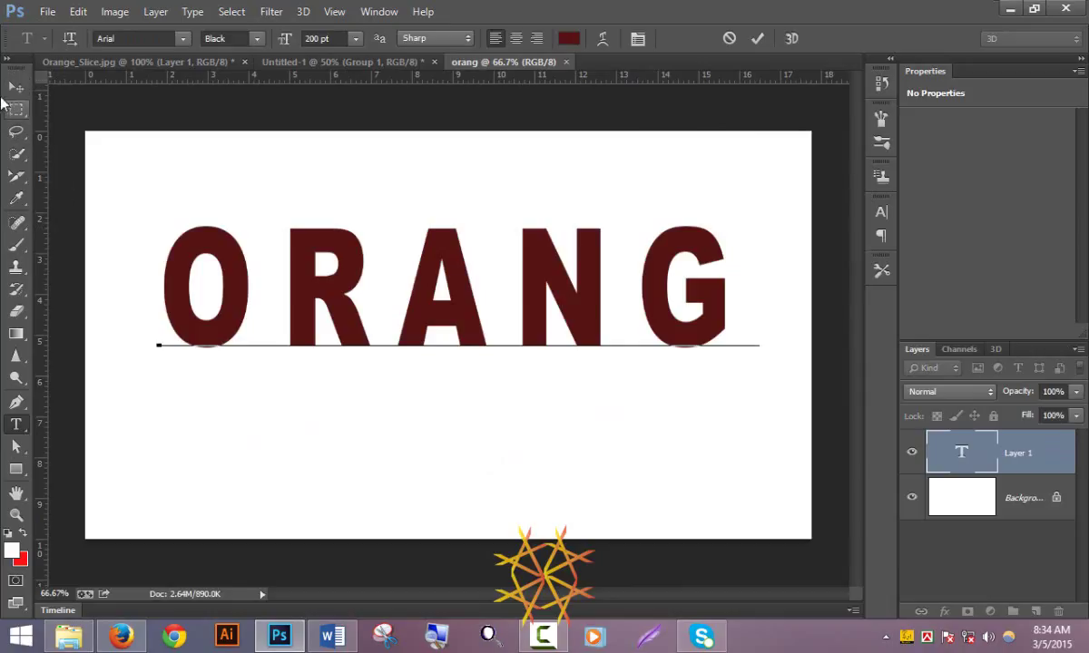
click(15, 88)
drag(214, 250, 207, 304)
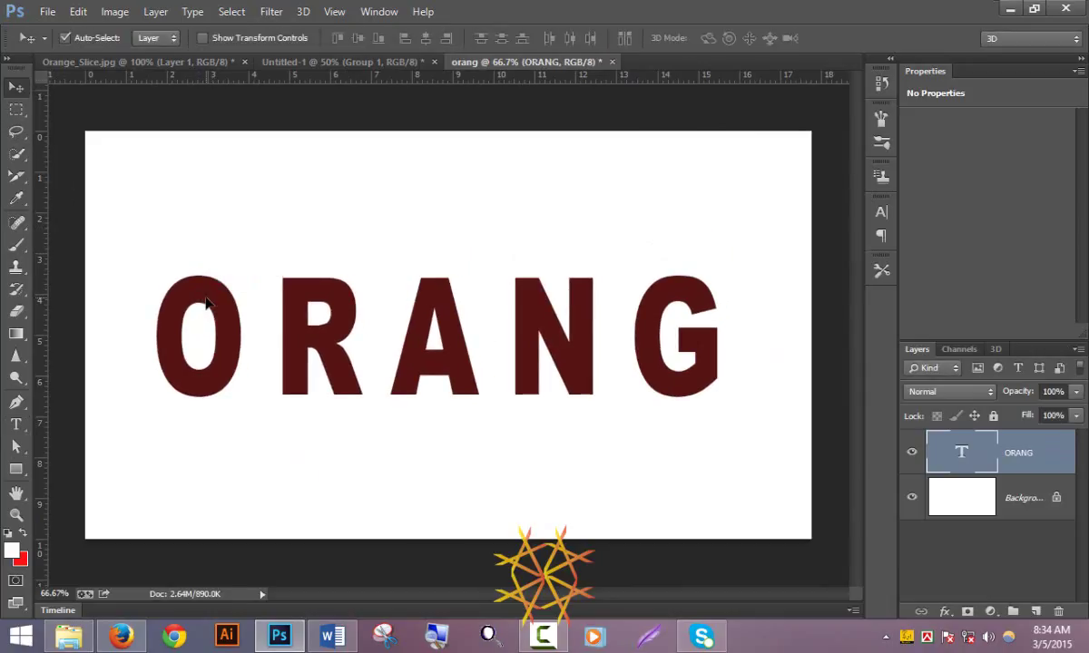
Step: Stretch ORANG to about 109% width and 135% height
key(ctrl+t)
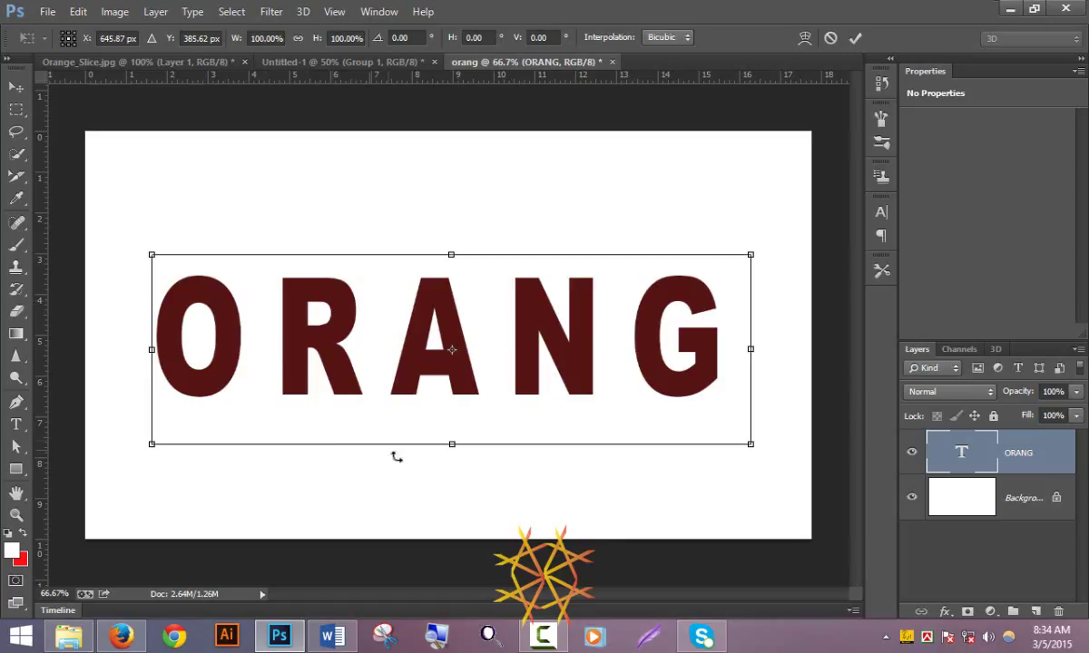
drag(451, 444, 452, 477)
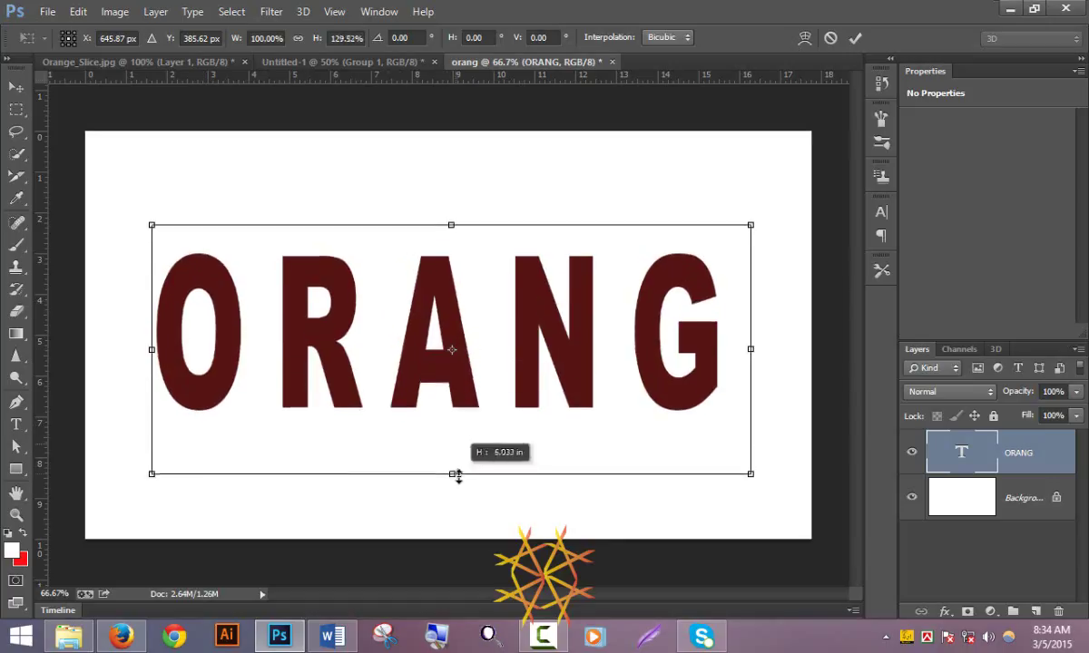
drag(151, 350, 123, 354)
drag(315, 310, 316, 307)
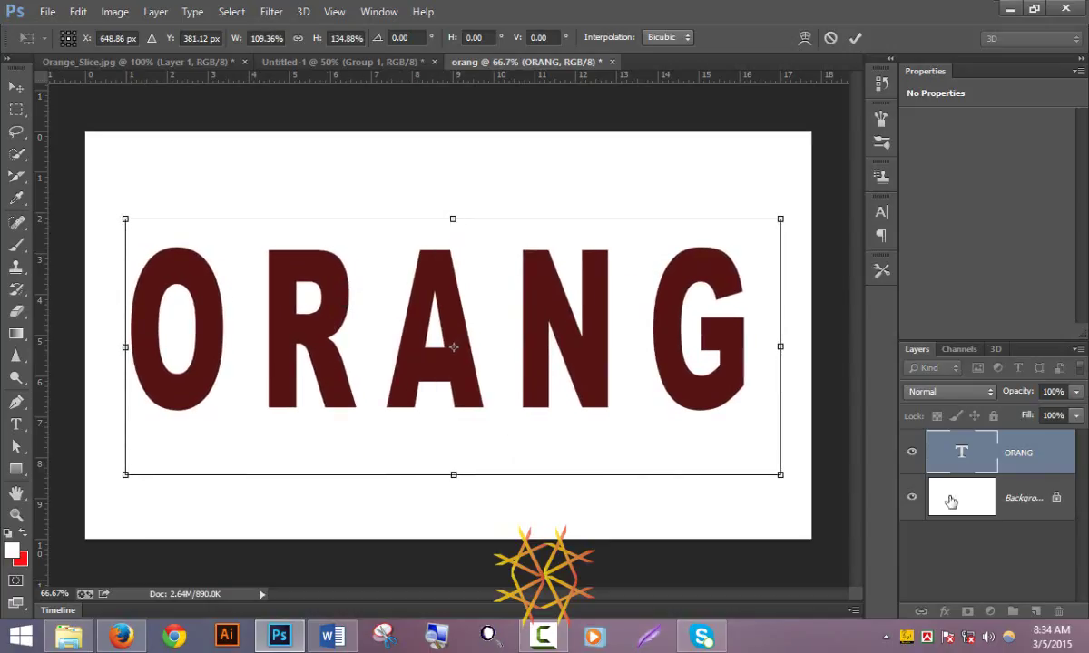
click(855, 37)
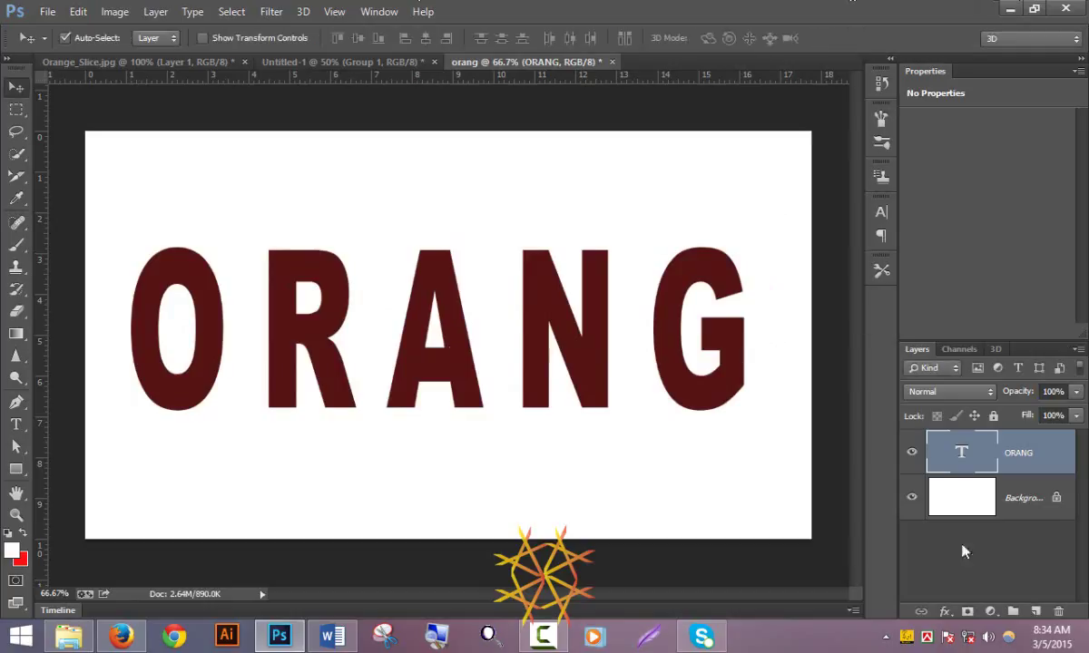
Step: Centre the ORANG text vertically and horizontally on the canvas
shift+click(1036, 505)
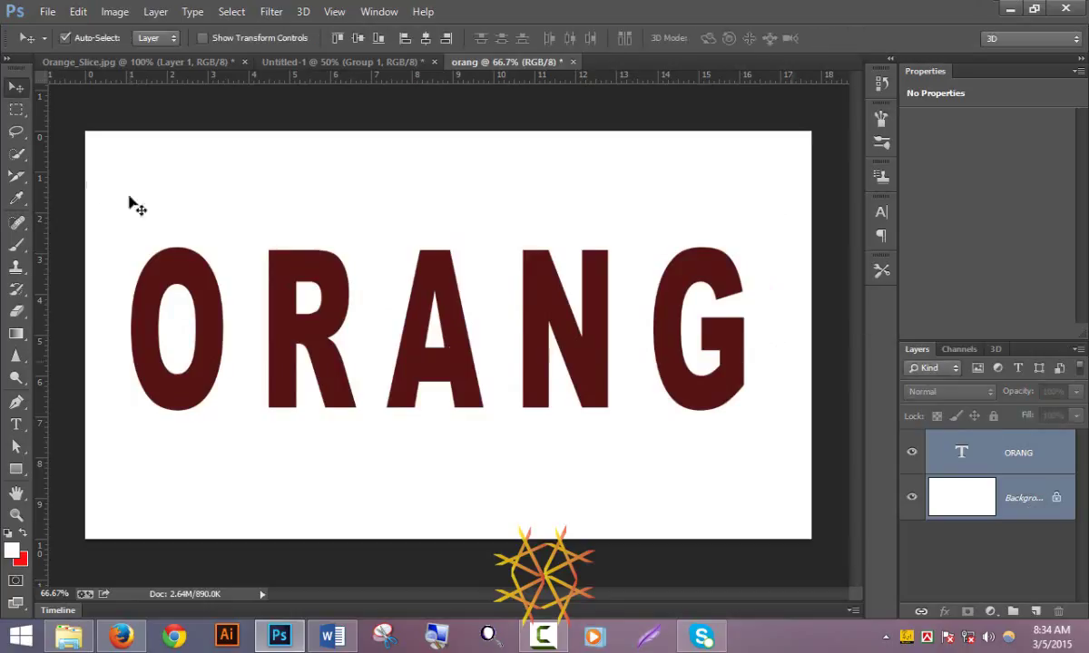
click(359, 40)
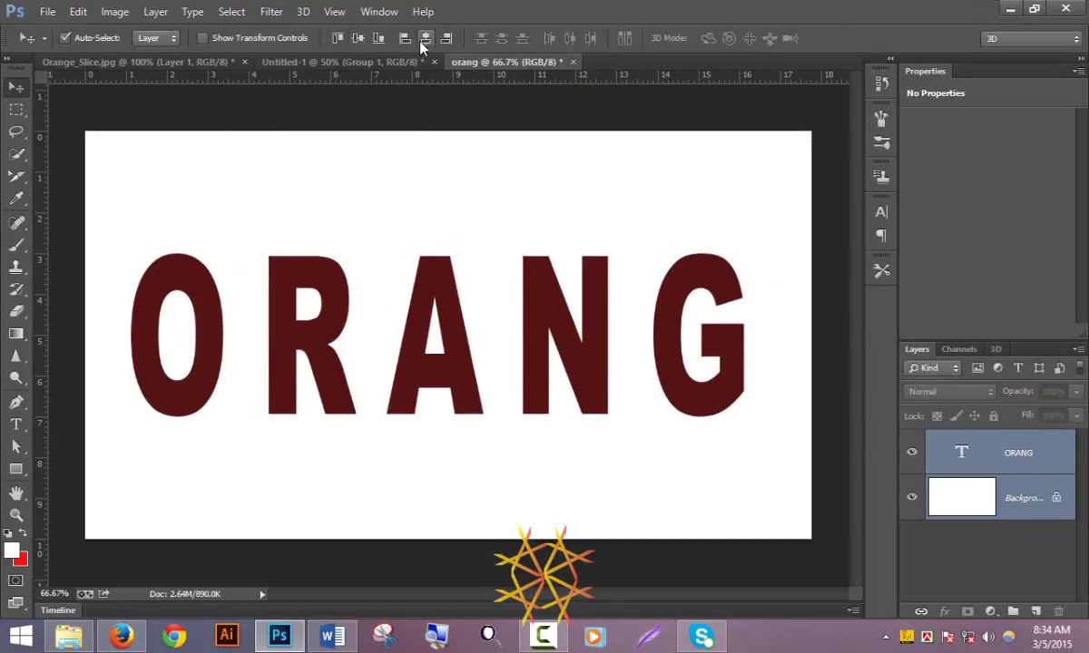
click(424, 38)
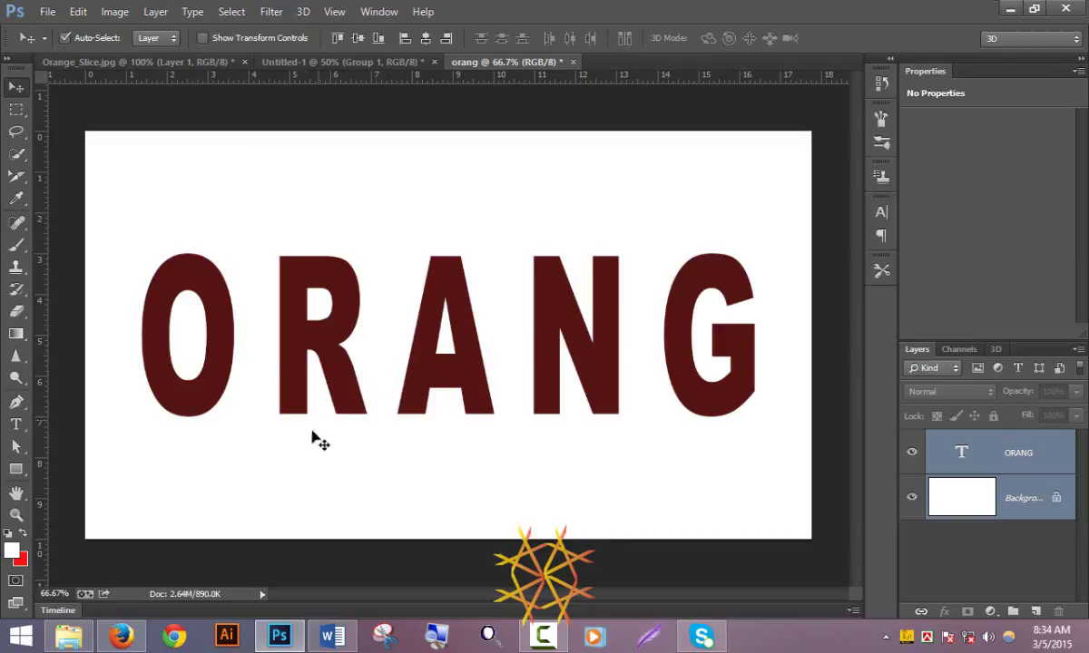
Step: Rasterize the ORANG type layer into ordinary pixels
click(1005, 449)
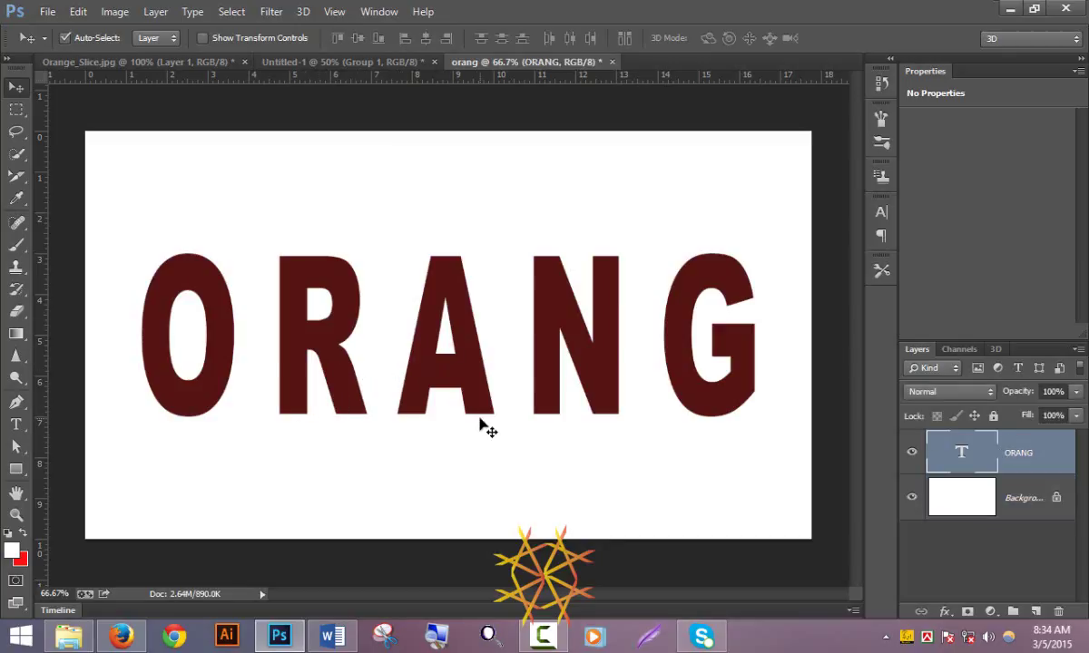
click(191, 12)
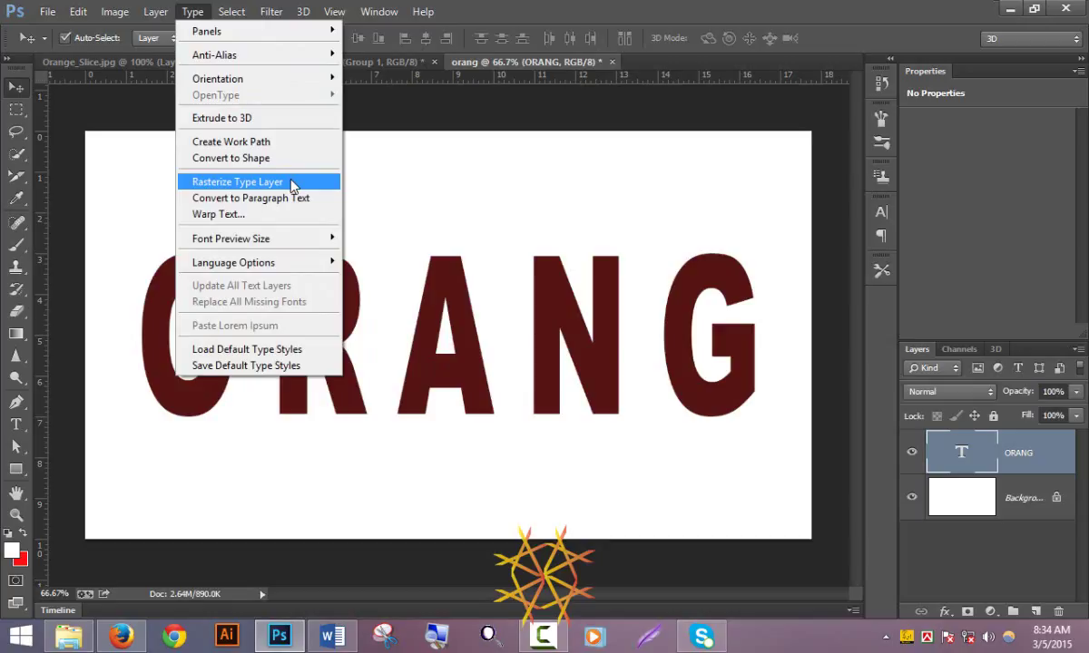
click(293, 184)
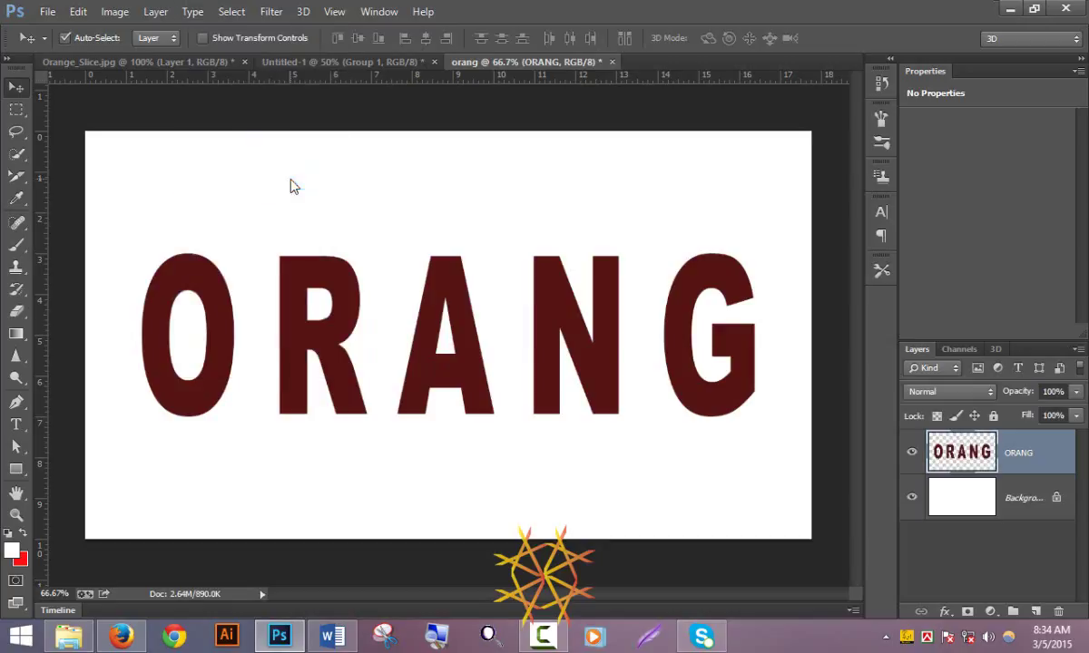
click(17, 109)
Step: Cut the O onto its own new layer, pasted in place
drag(98, 216, 251, 456)
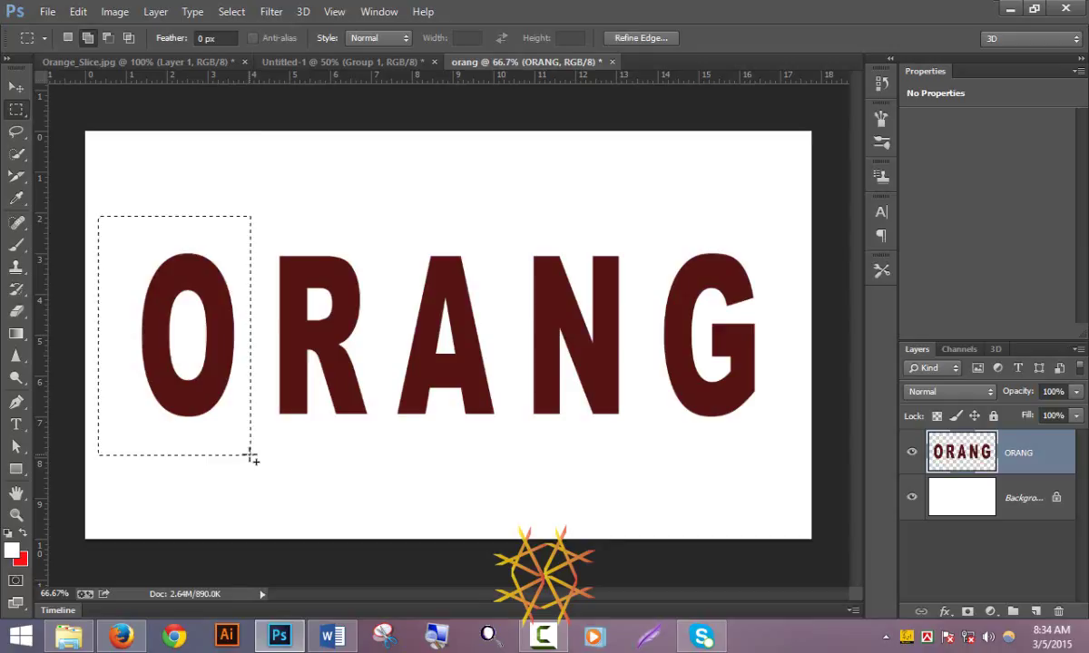
key(ctrl+x)
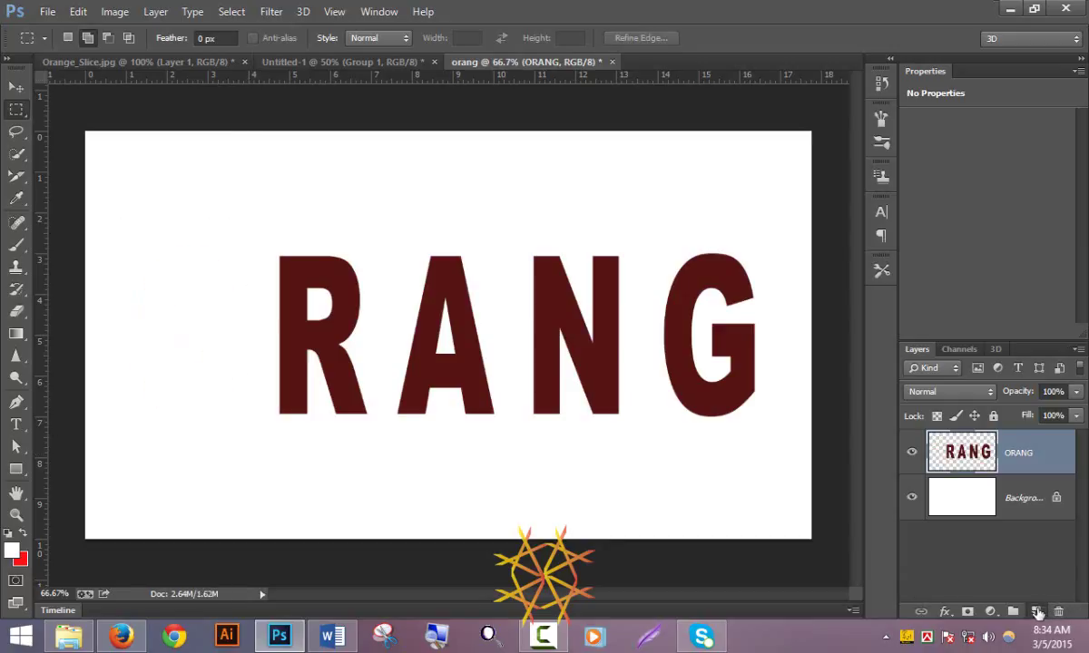
click(1035, 611)
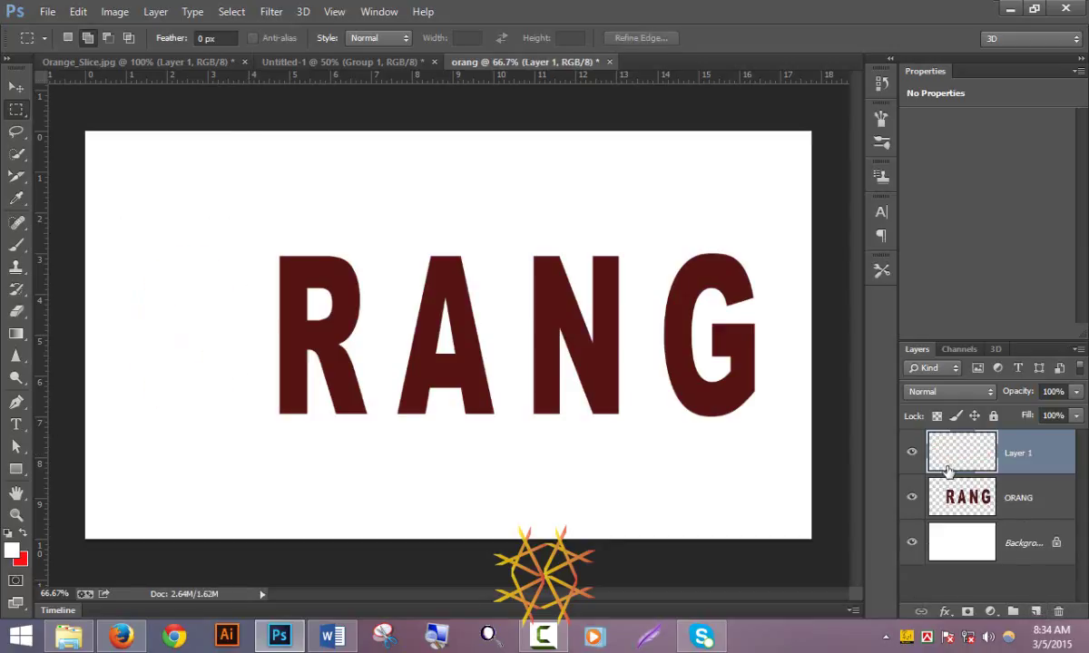
click(80, 15)
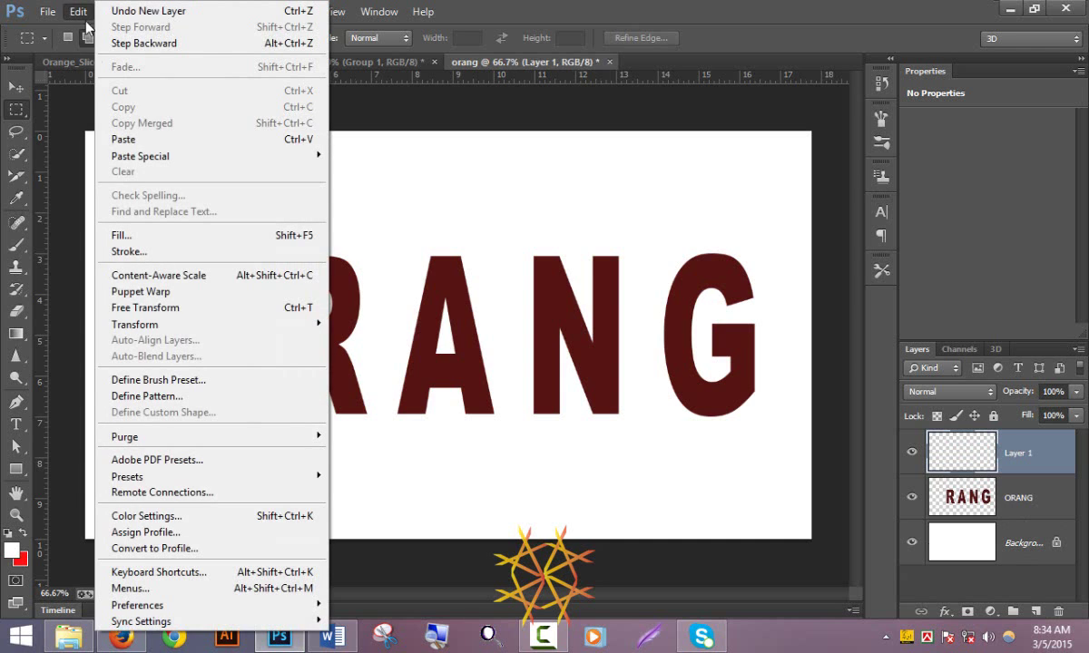
mouse_move(141, 157)
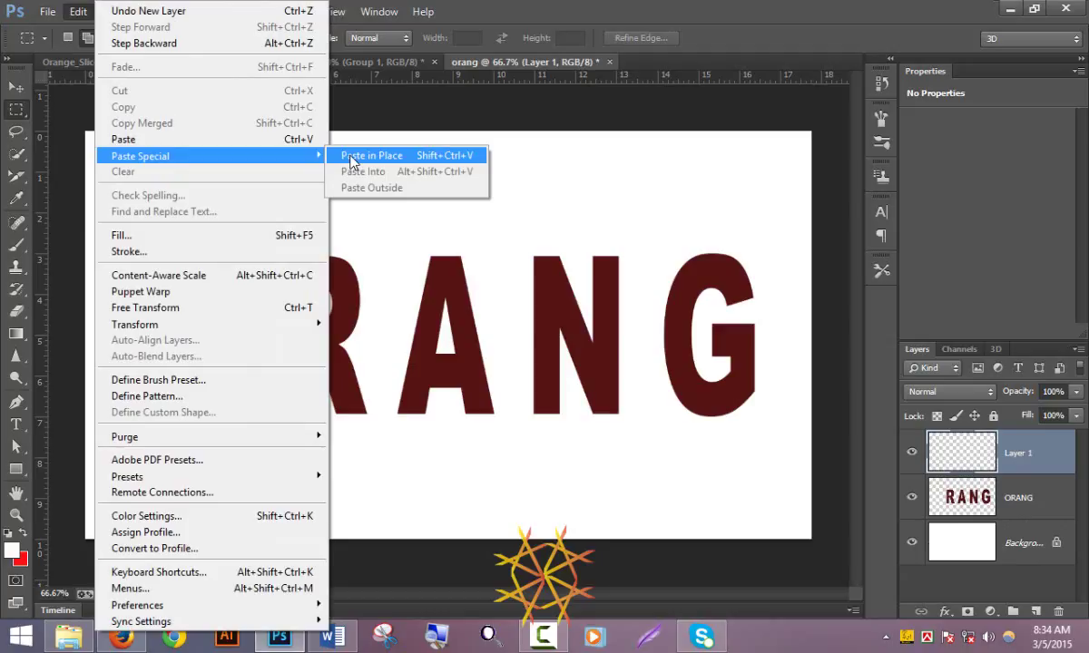
click(454, 157)
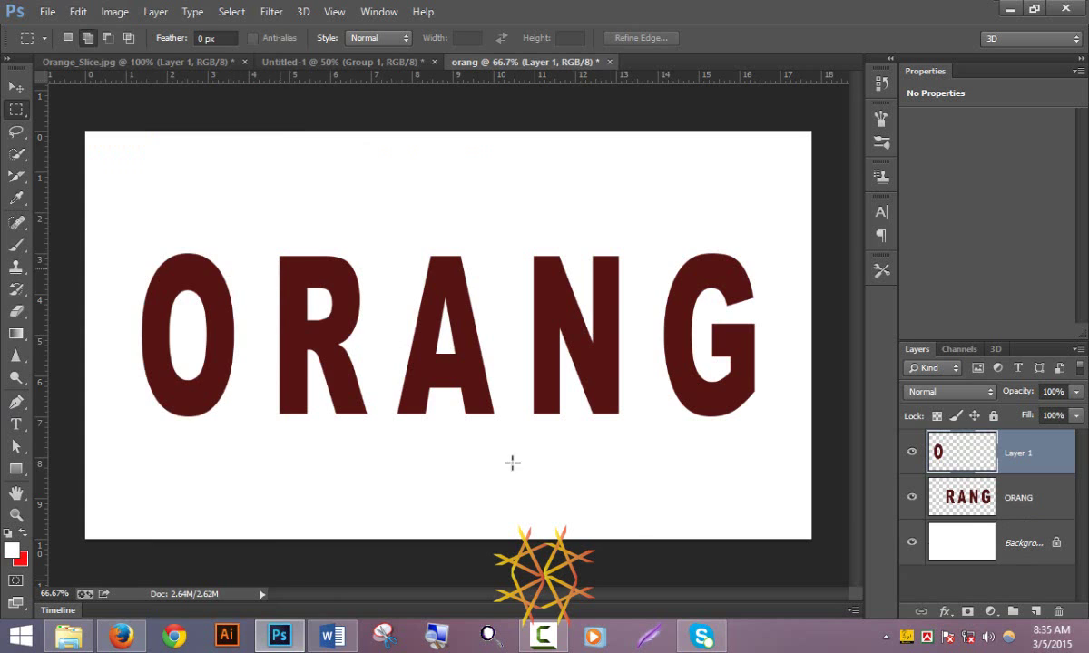
Step: Cut the R from ORANG onto its own new layer
click(954, 496)
drag(254, 229, 388, 461)
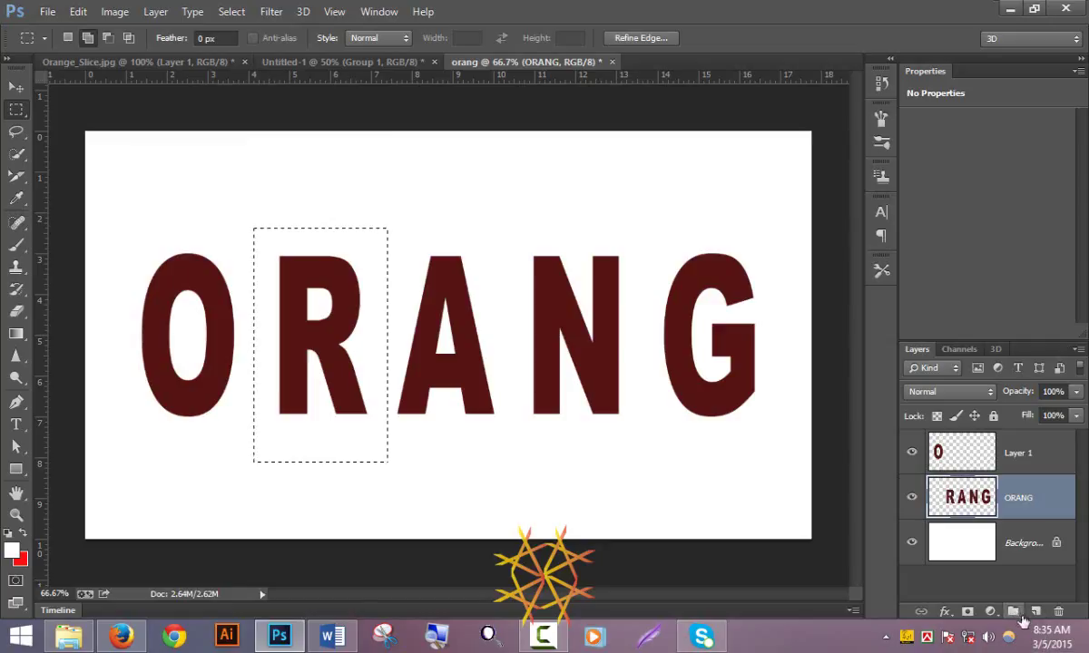
key(ctrl+d)
key(ctrl+x)
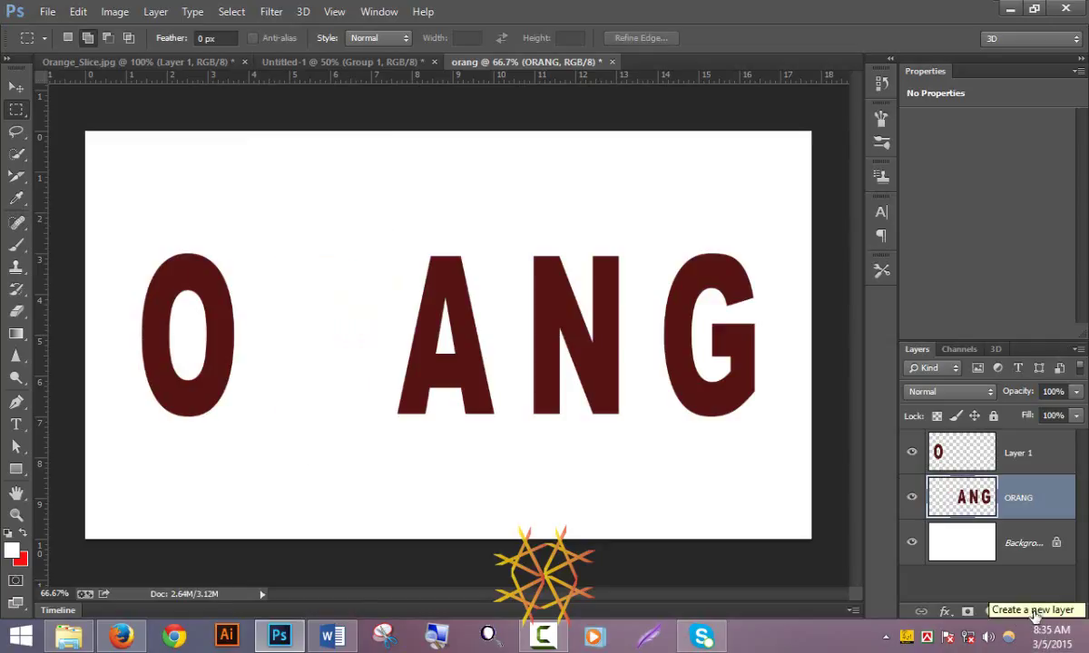
click(1036, 611)
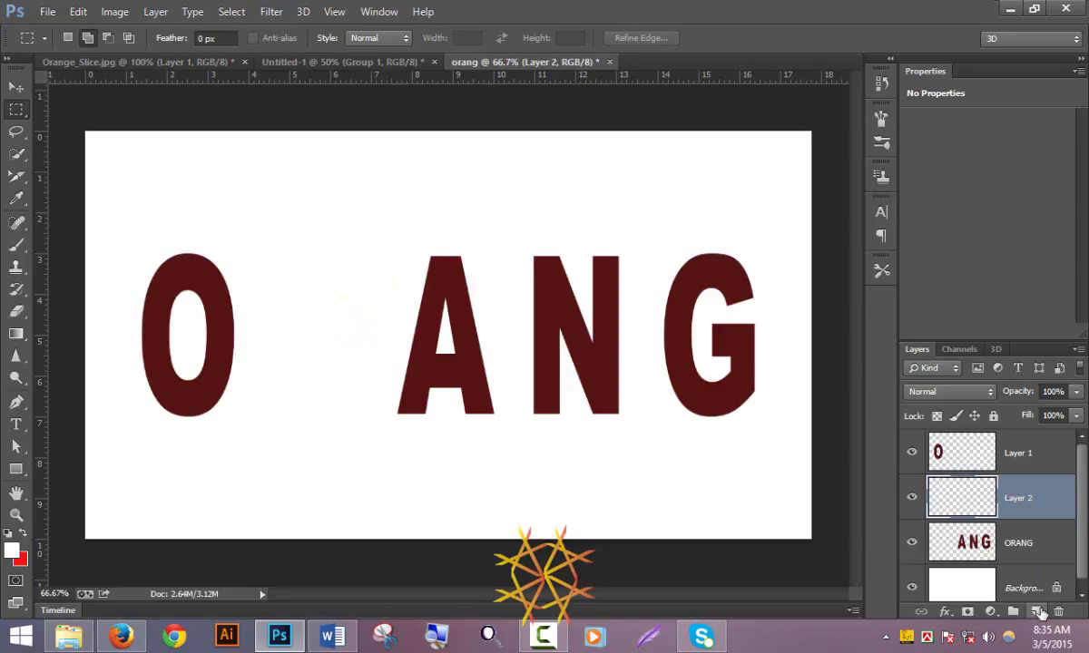
key(ctrl+v)
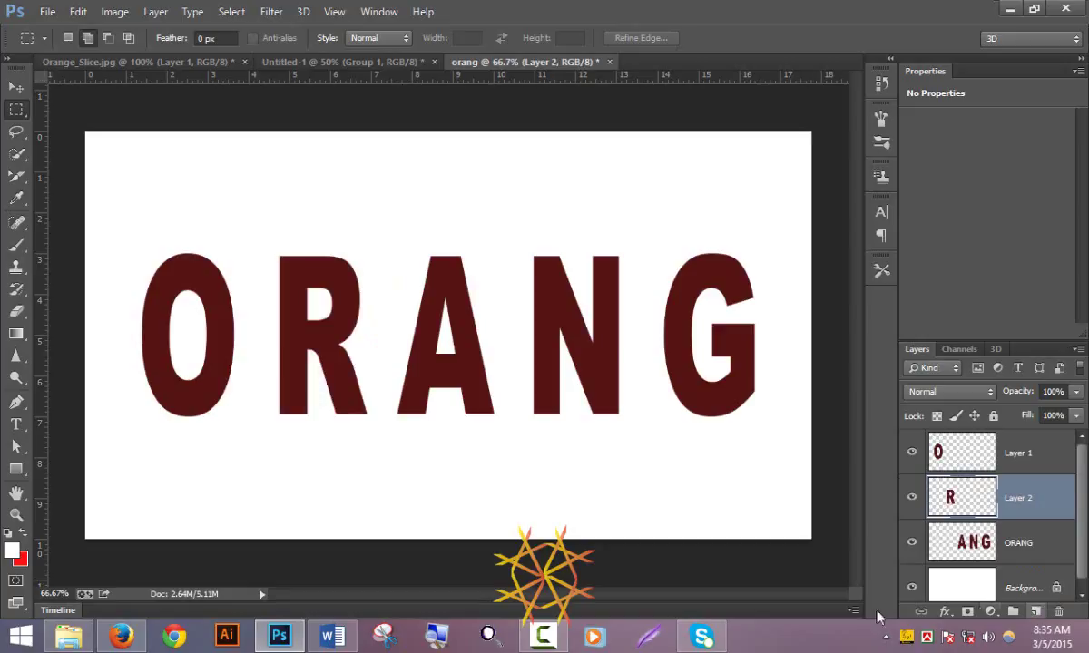
Step: Cut the A from ORANG and paste it in place on its own layer
click(987, 543)
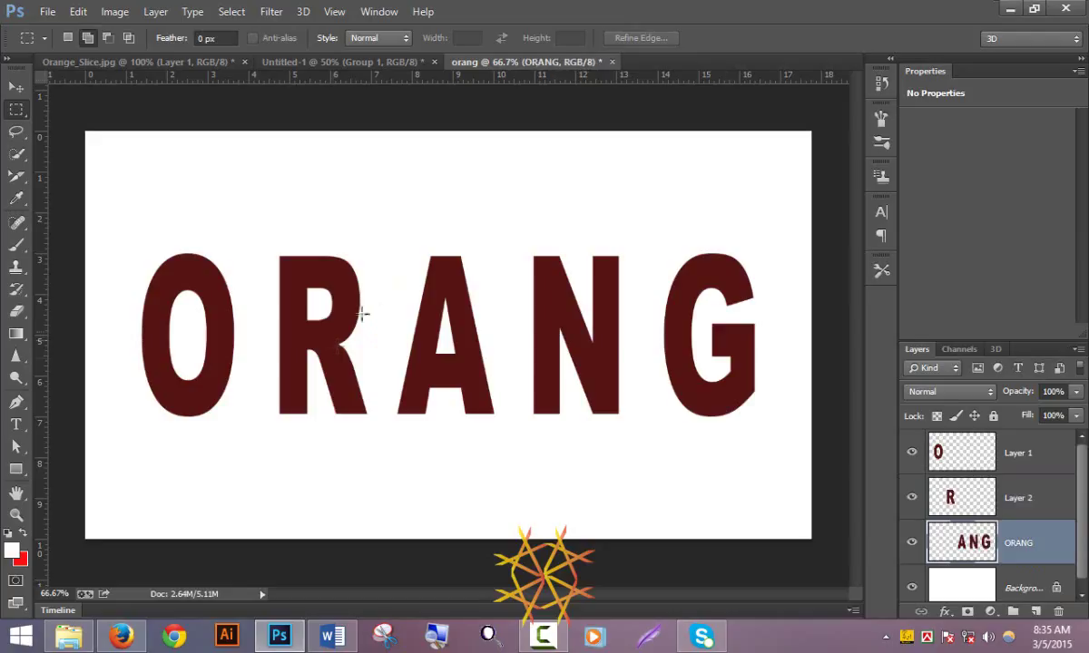
drag(397, 241, 508, 469)
key(Left)
key(Left)
key(Left)
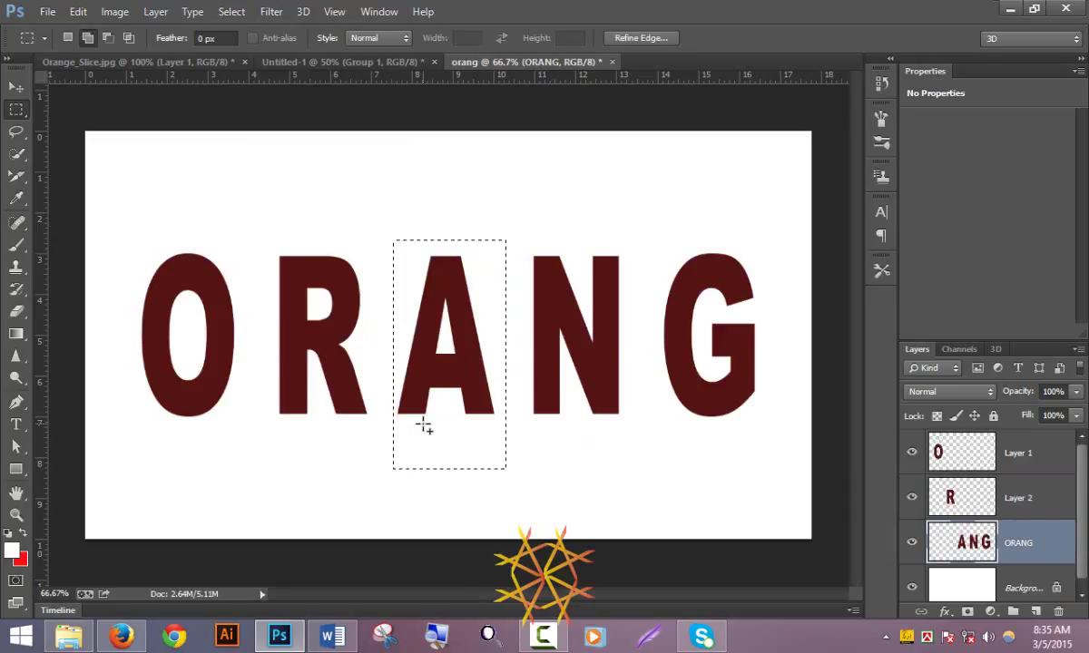
key(ctrl+x)
key(ctrl+v)
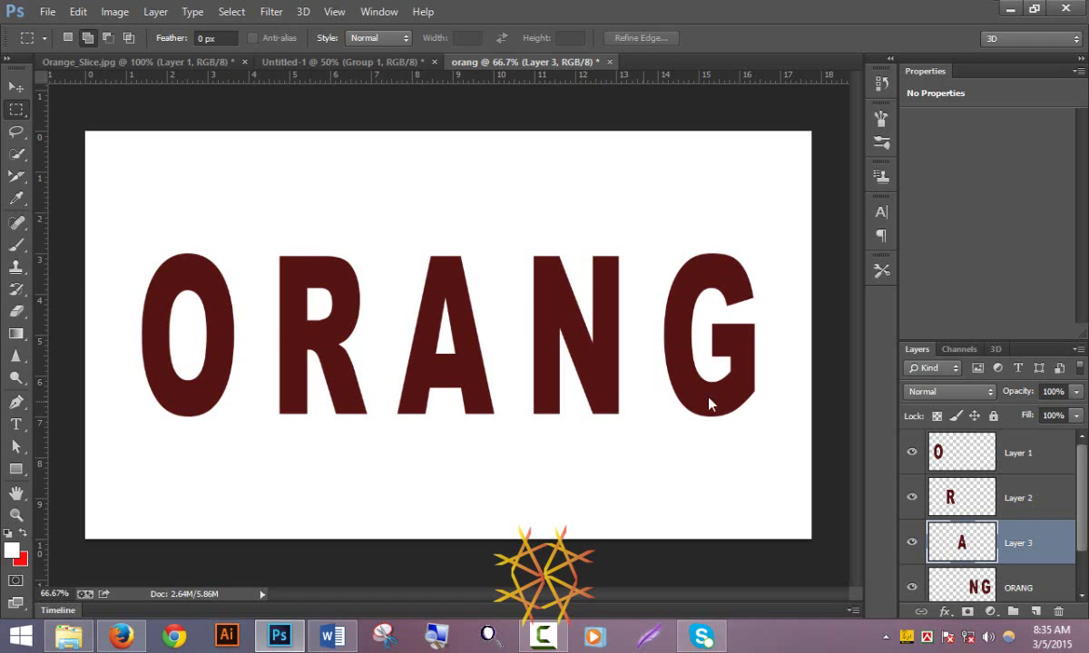
Step: Cut the N from ORANG and paste it in place as Layer 4
drag(509, 216, 647, 452)
key(ctrl+x)
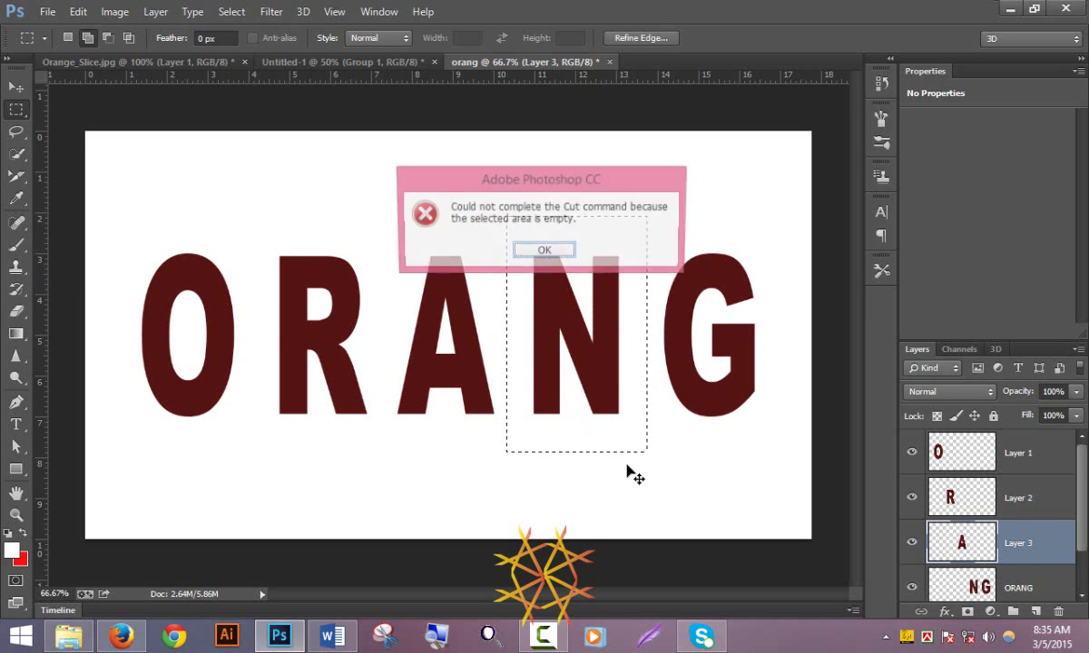
click(561, 251)
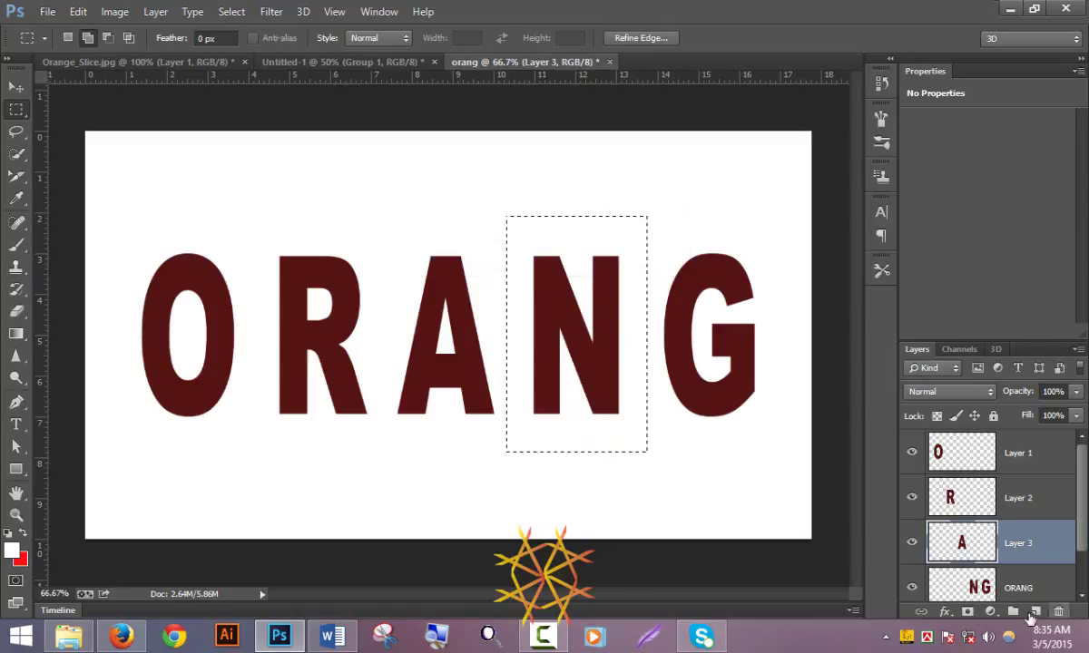
click(1017, 585)
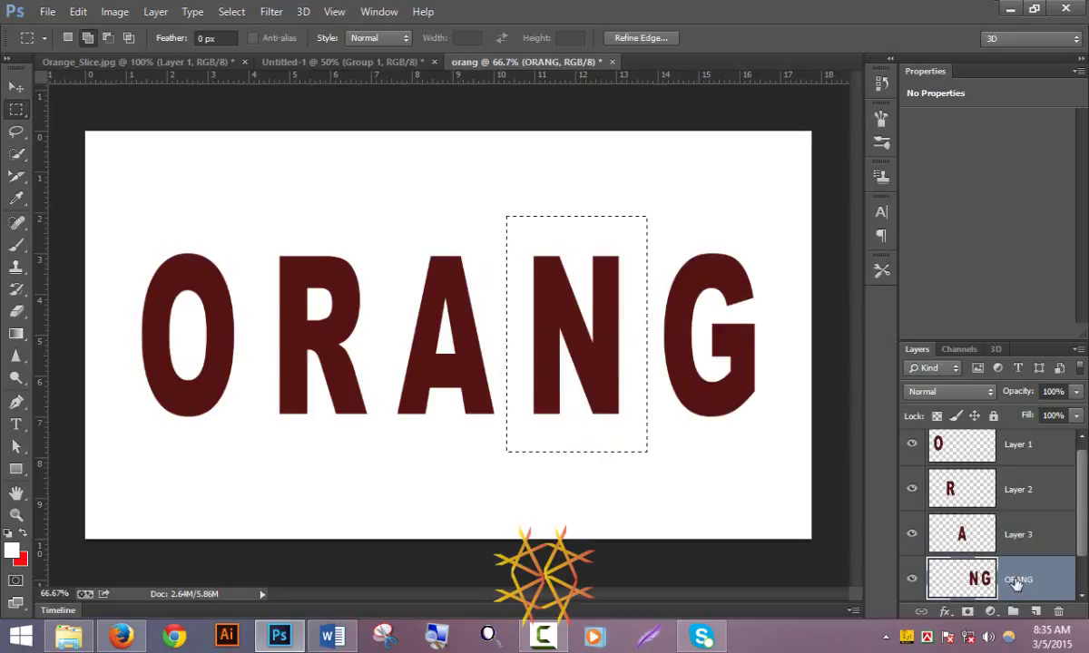
key(ctrl+x)
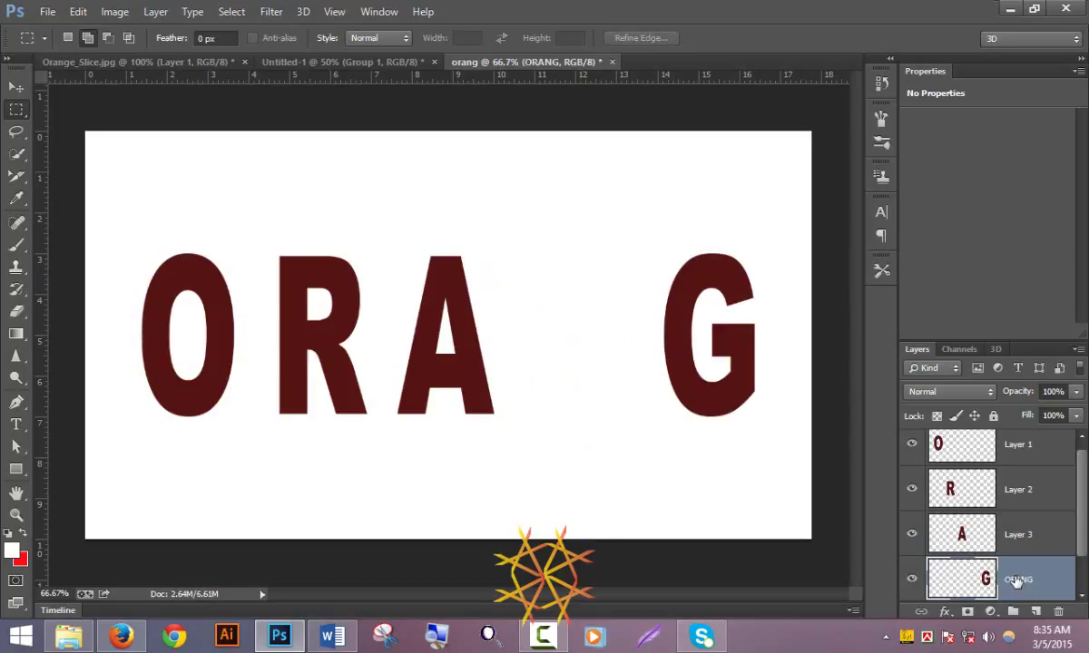
key(ctrl+v)
scroll(1014, 581, down, 2)
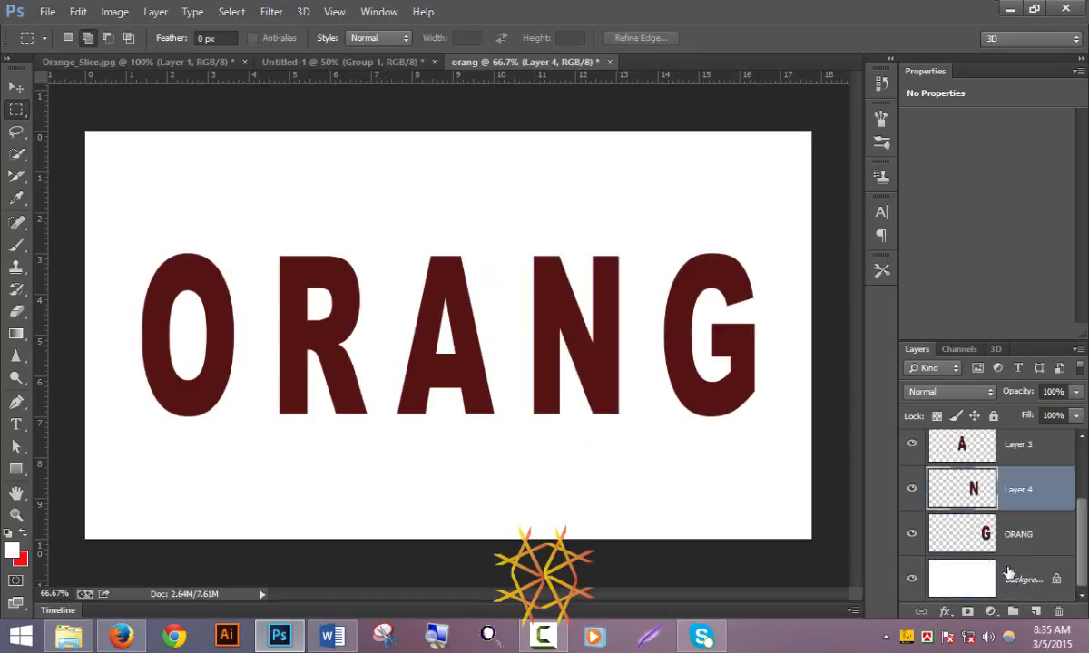
scroll(1004, 574, up, 2)
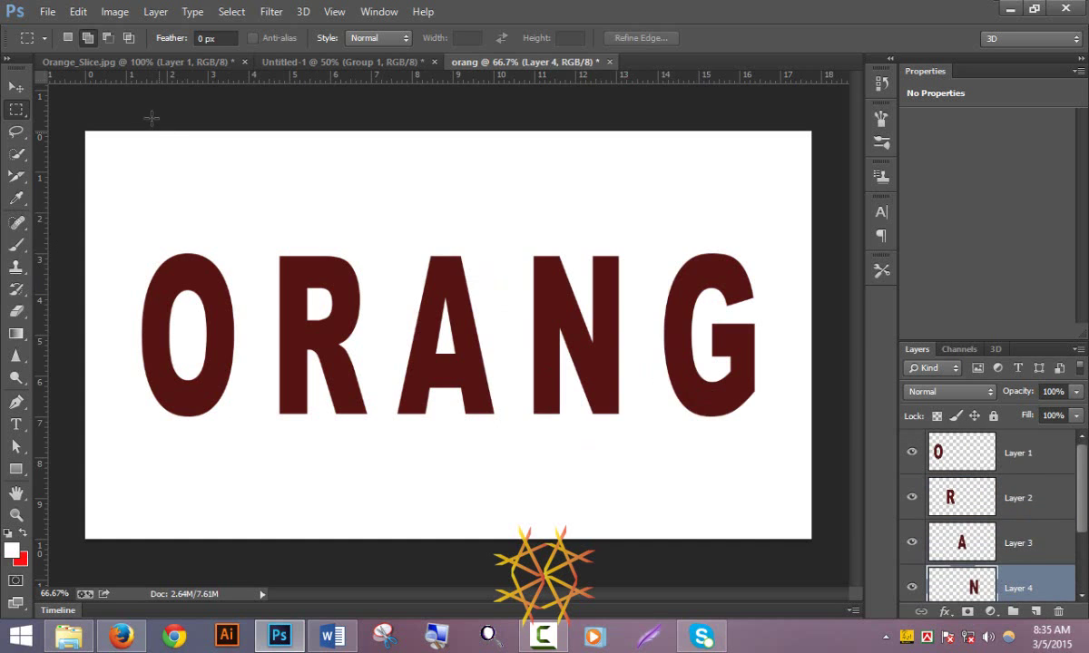
Step: Hide the cut-out slice in Orange_Slice.jpg, then adjust the orang document's Layers panel
click(129, 60)
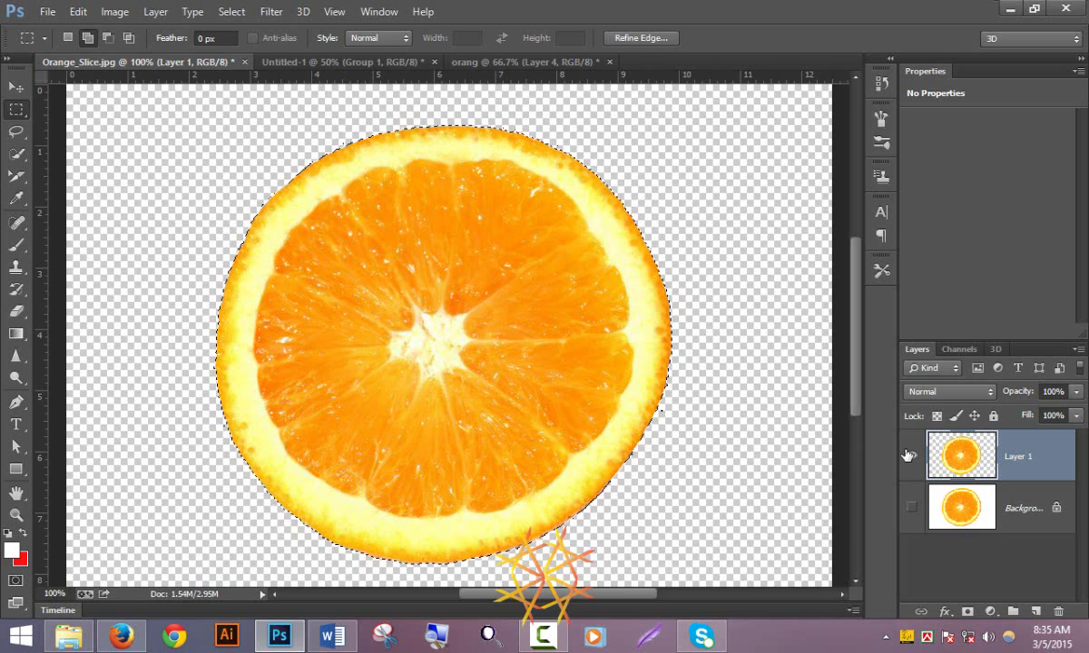
alt+click(912, 507)
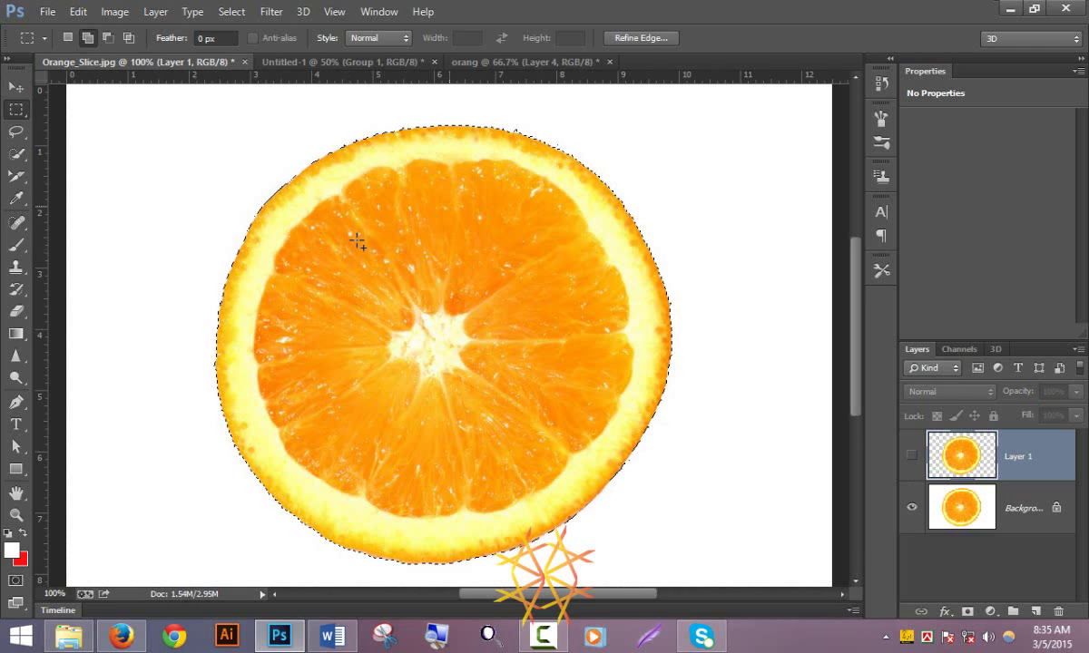
click(478, 62)
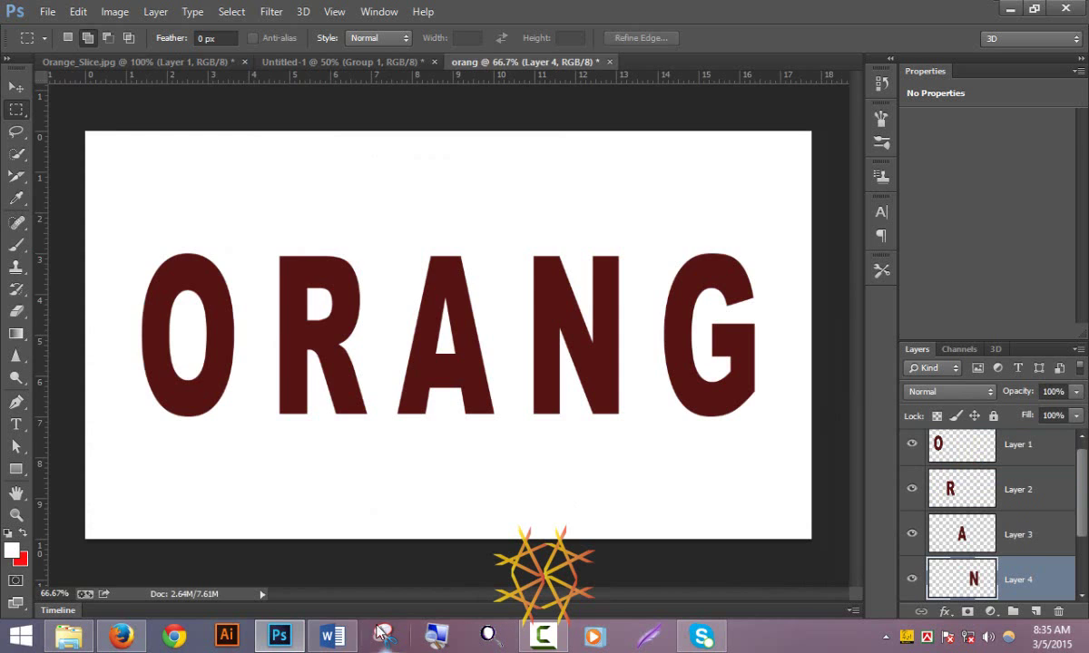
click(543, 635)
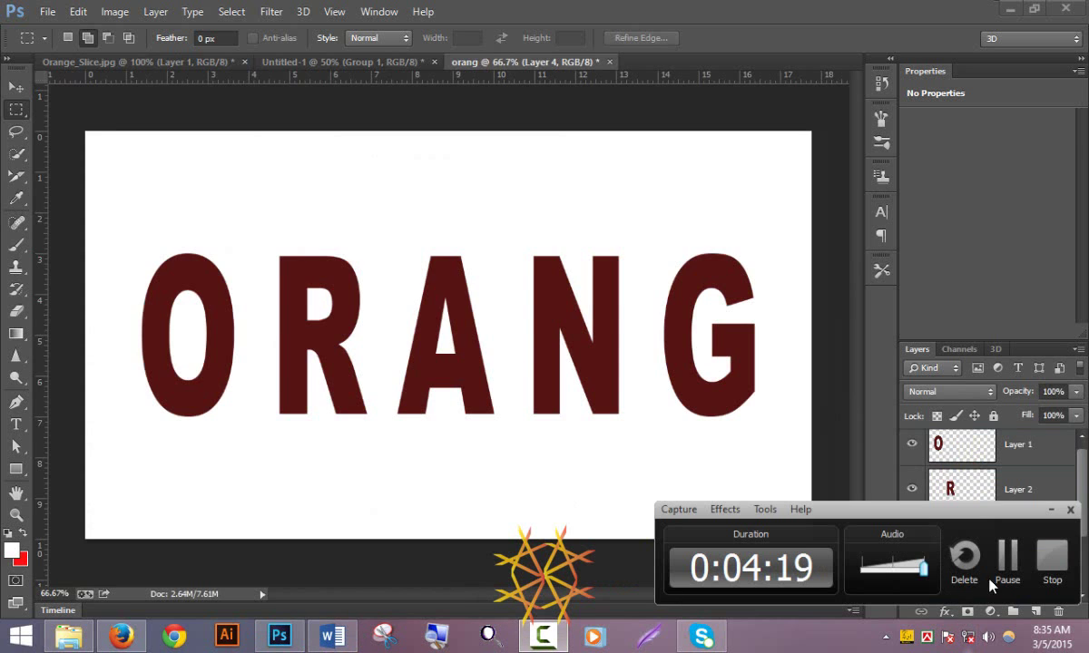
click(948, 539)
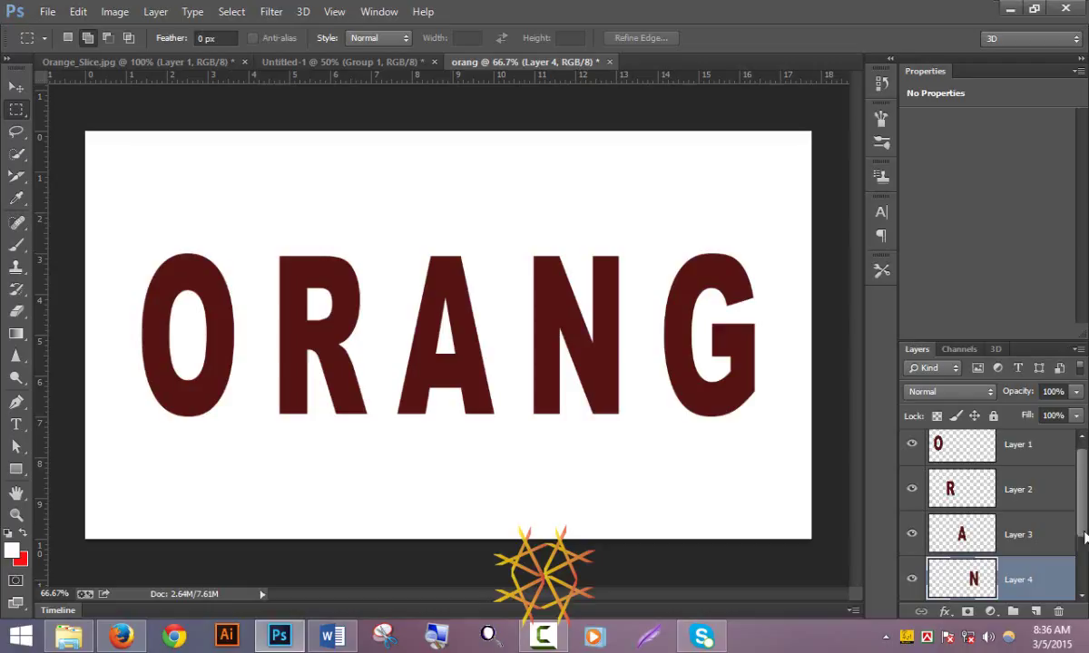
drag(1086, 540, 1086, 590)
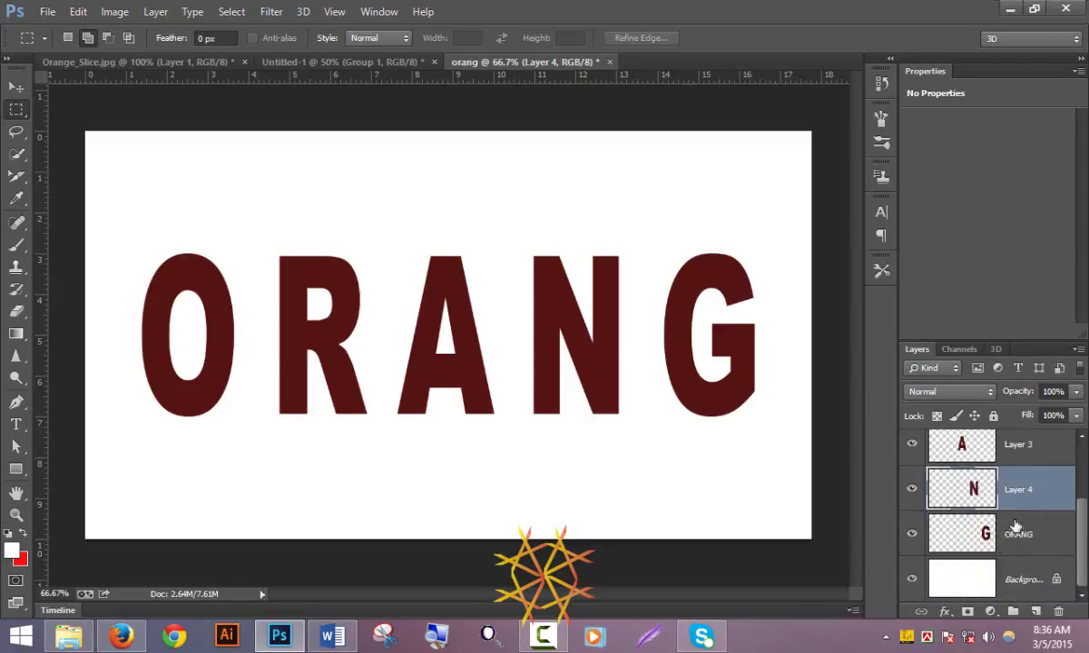
scroll(1016, 526, up, 2)
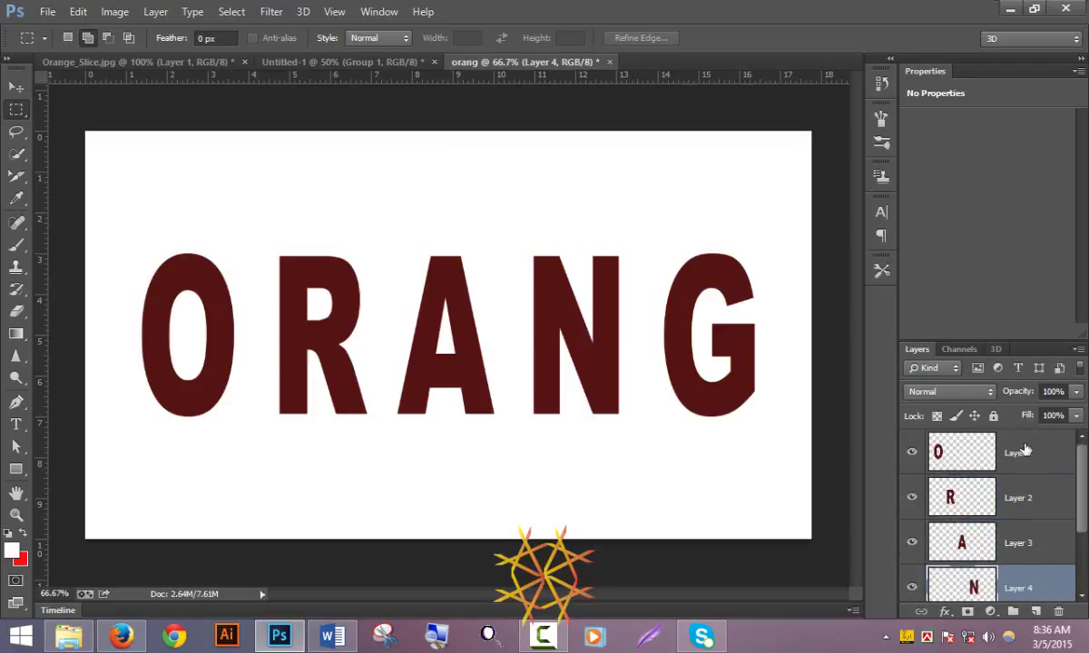
Step: Select Layer 1 and show only the cut-out orange slice in Orange_Slice.jpg
click(1029, 454)
click(126, 61)
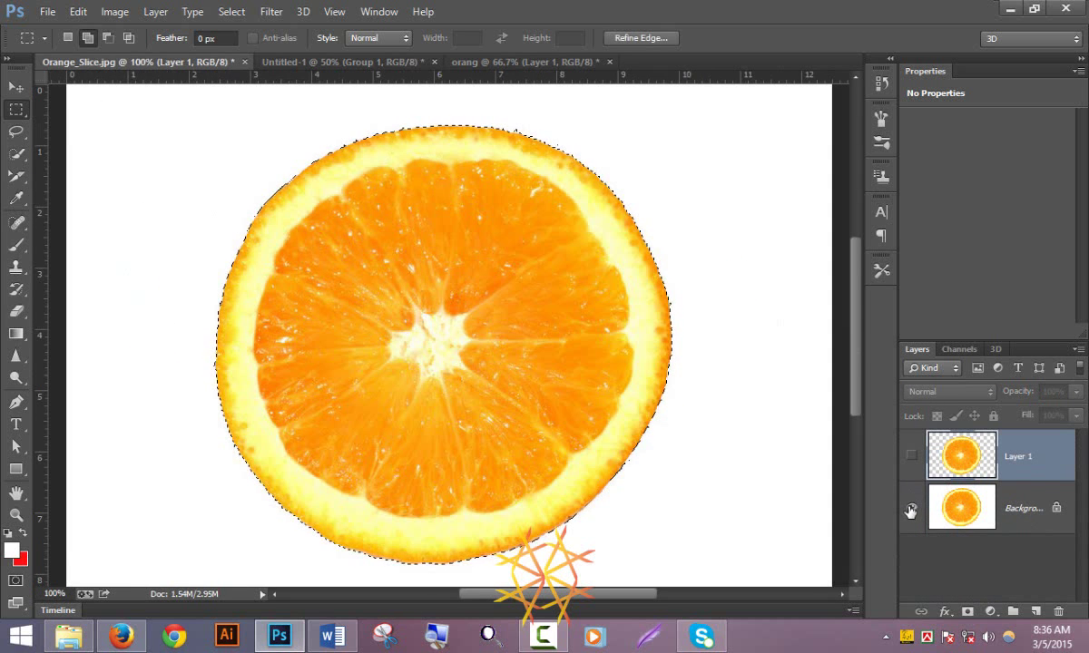
click(910, 455)
click(912, 509)
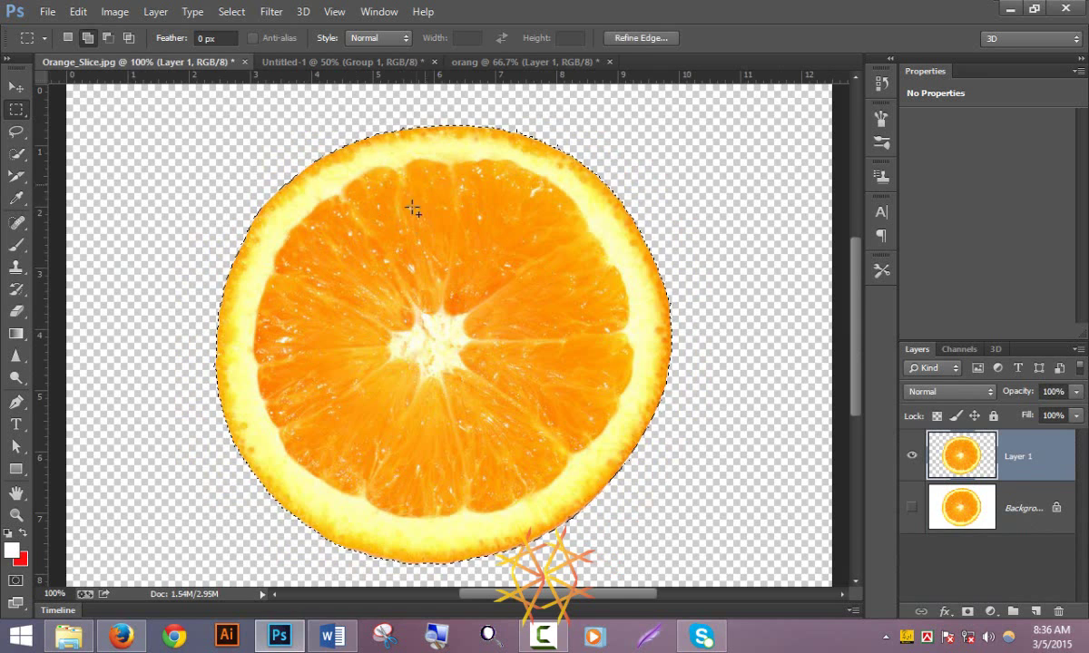
click(524, 62)
Step: Paste the orange slice as a new layer and move it over the O
key(ctrl+v)
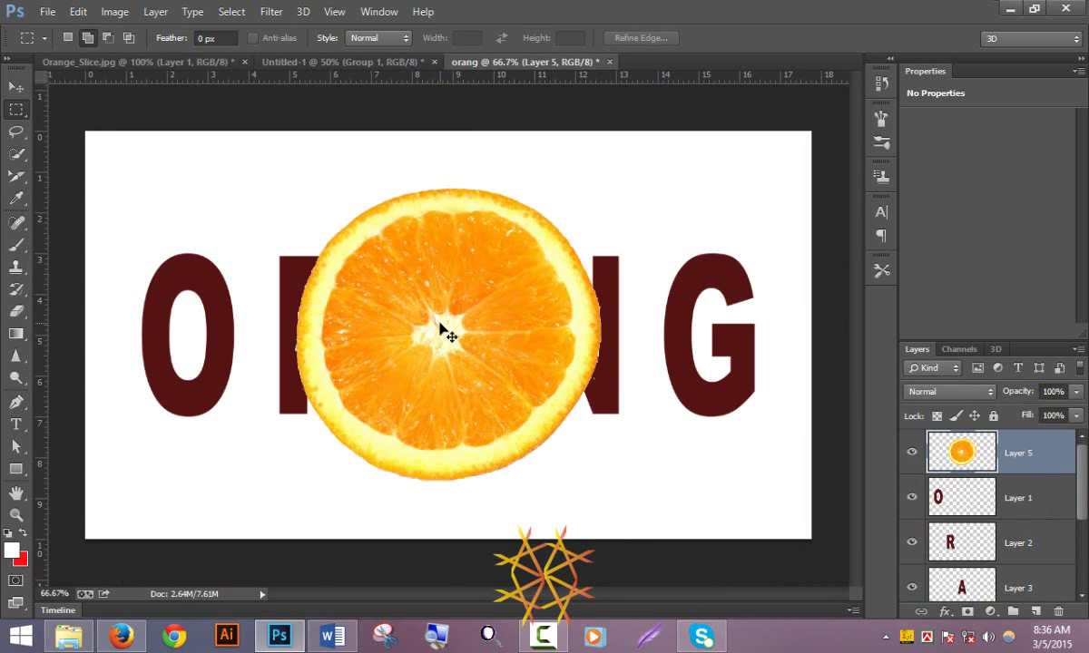
click(16, 86)
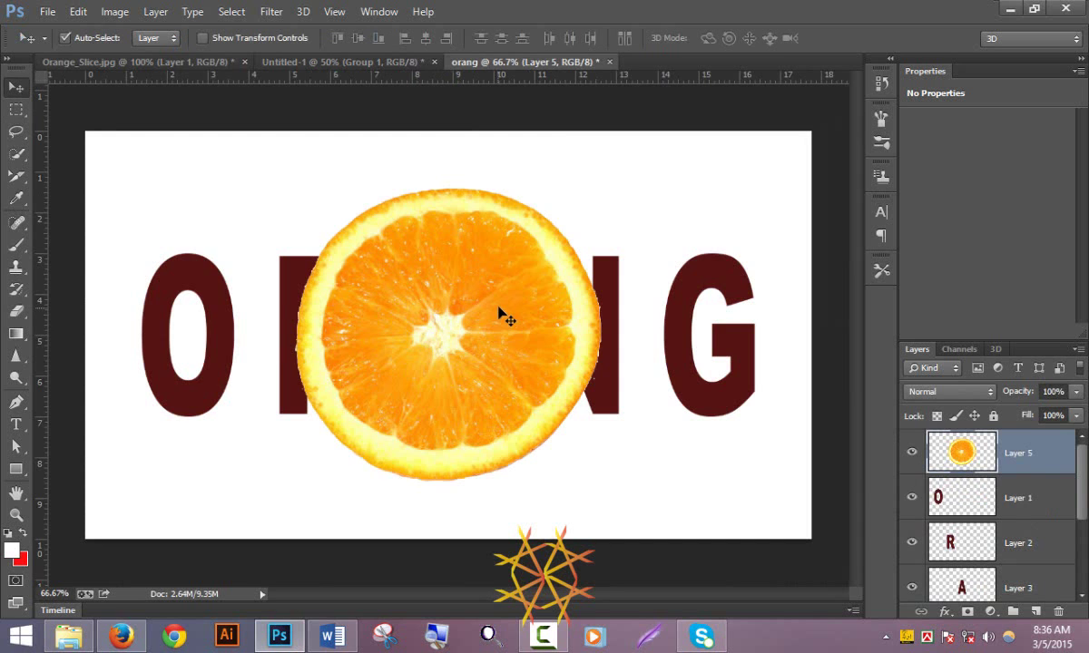
mouse_move(470, 292)
mouse_down()
mouse_move(294, 284)
mouse_move(272, 303)
mouse_up()
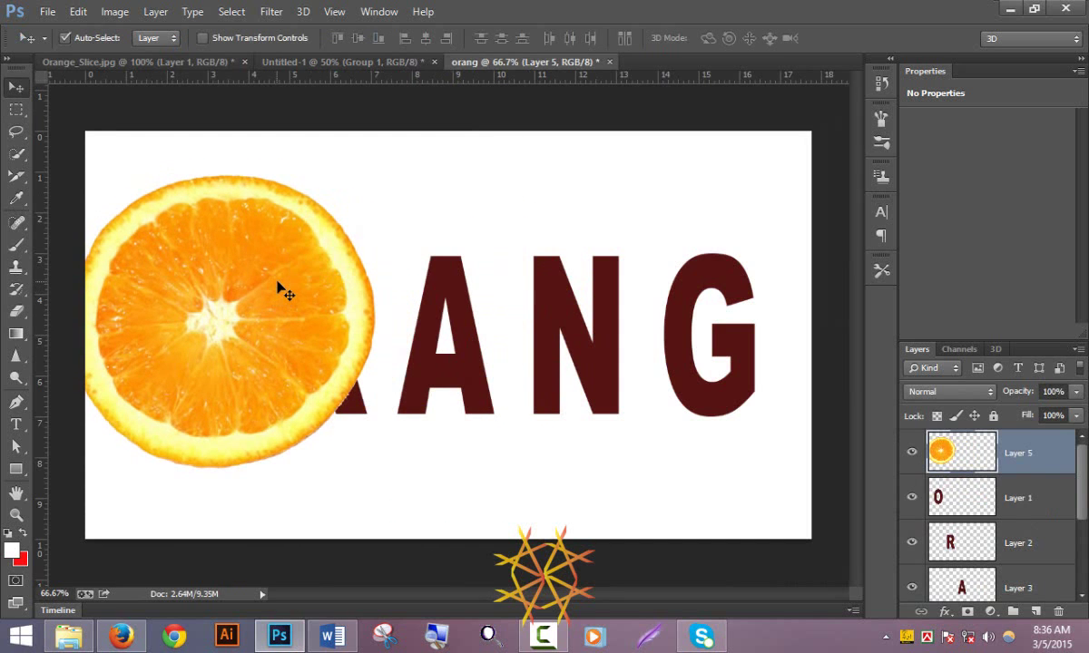
Step: Scale the slice down to about 78%, duplicate it, and load the O's outline
key(ctrl+t)
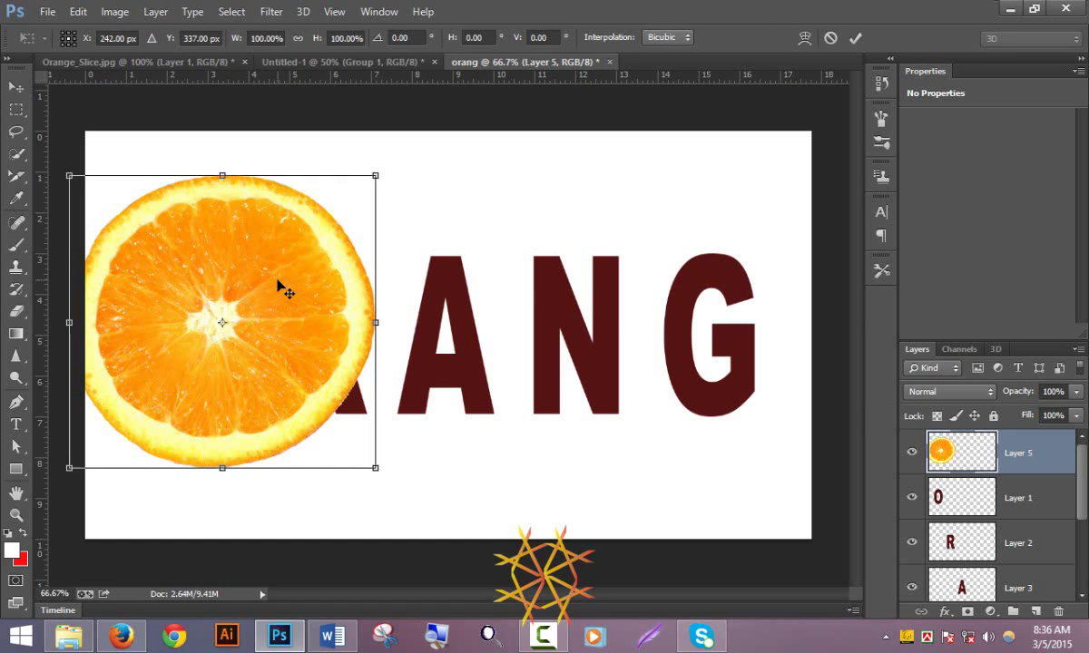
drag(375, 177, 343, 211)
mouse_move(284, 284)
mouse_down()
mouse_move(272, 289)
mouse_move(279, 304)
mouse_move(207, 286)
mouse_move(267, 297)
mouse_move(250, 294)
mouse_move(335, 235)
mouse_move(615, 165)
mouse_move(622, 181)
mouse_up()
key(Return)
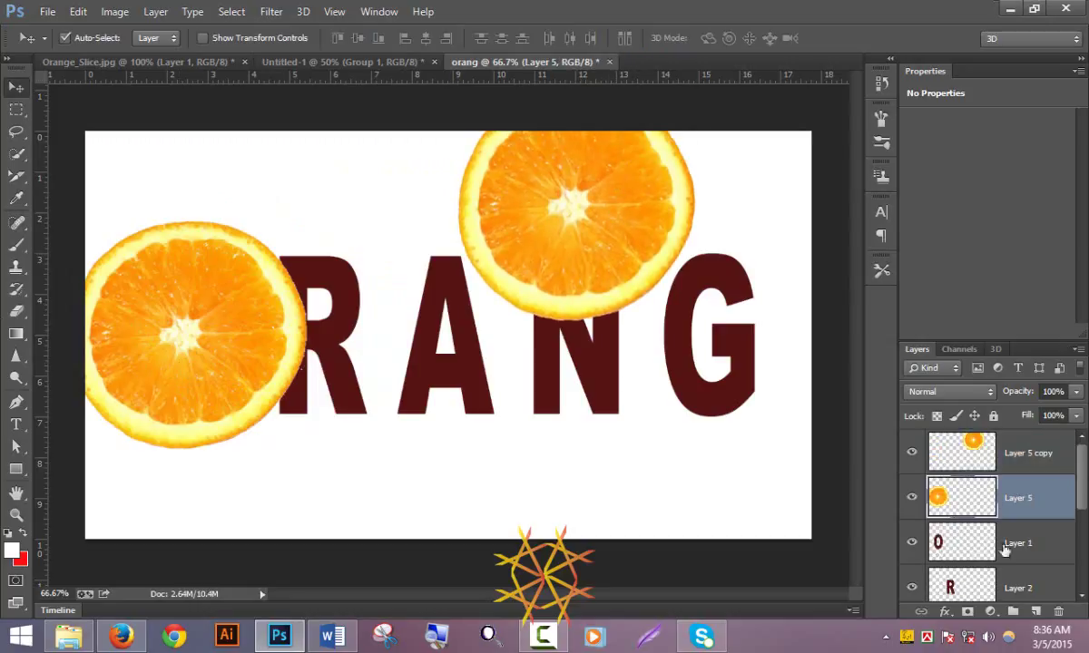
drag(938, 512, 940, 544)
ctrl+click(940, 542)
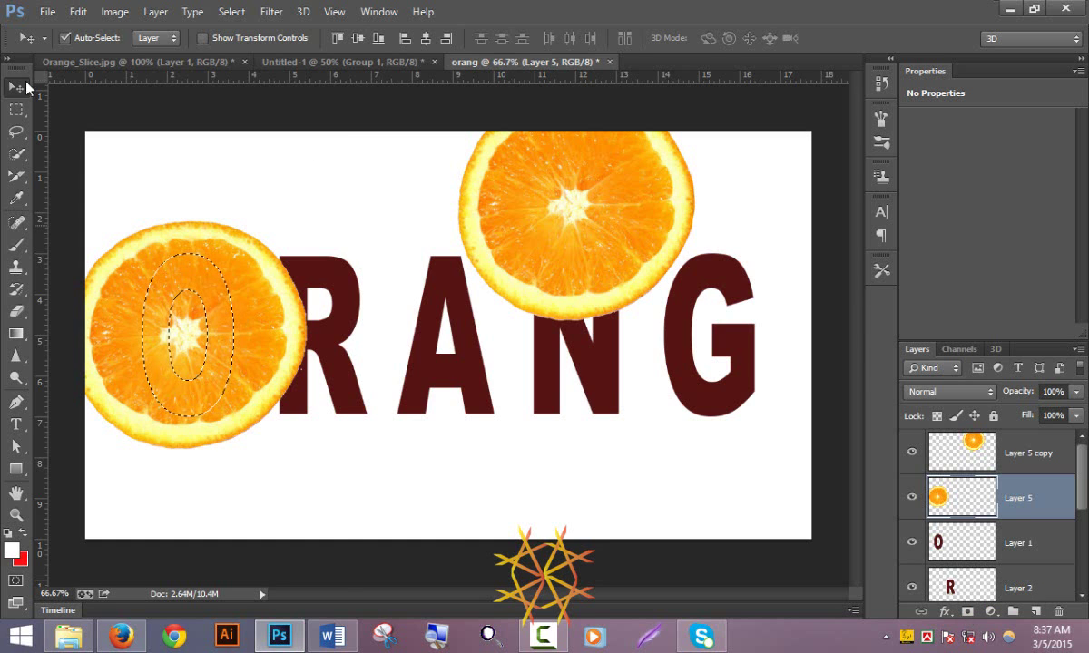
Step: Add an O-shaped layer mask to Layer 5's orange slice
click(156, 12)
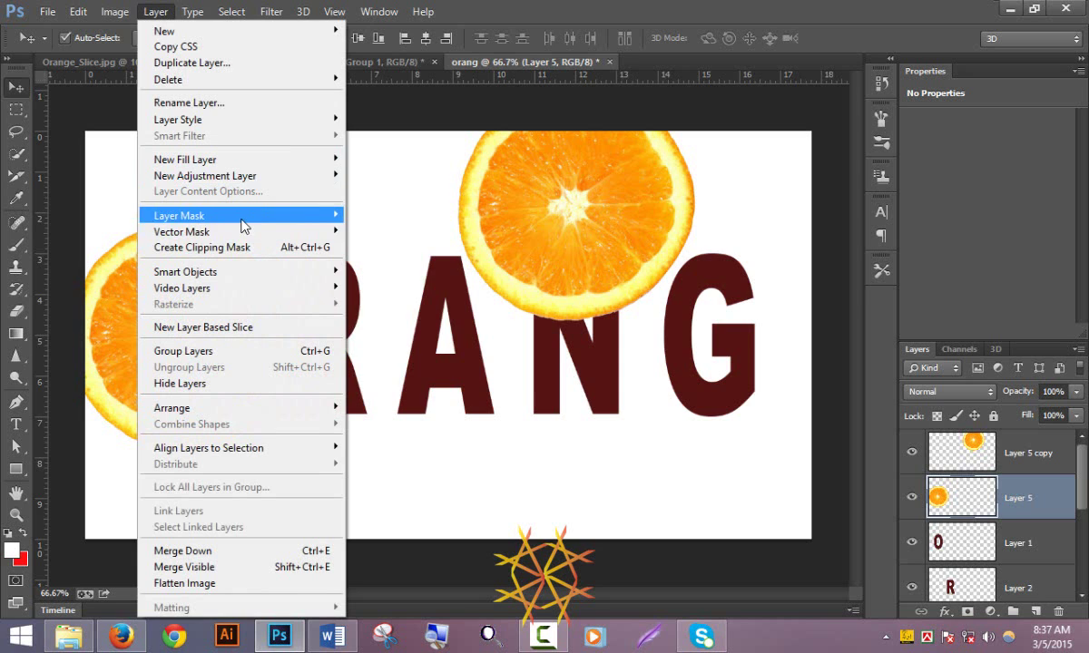
mouse_move(180, 215)
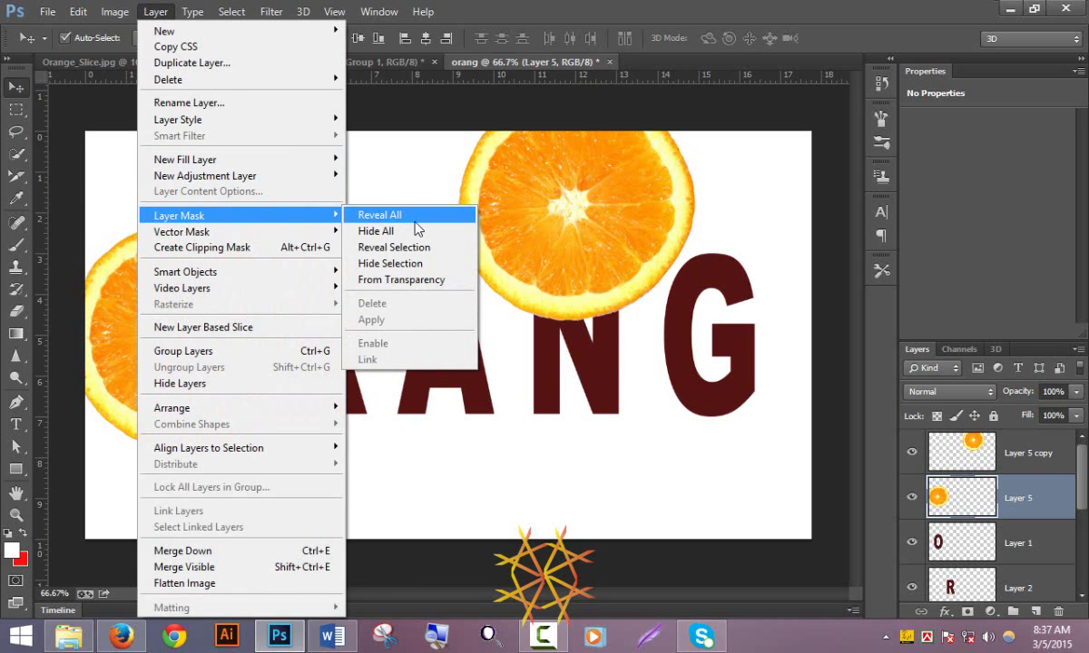
click(415, 220)
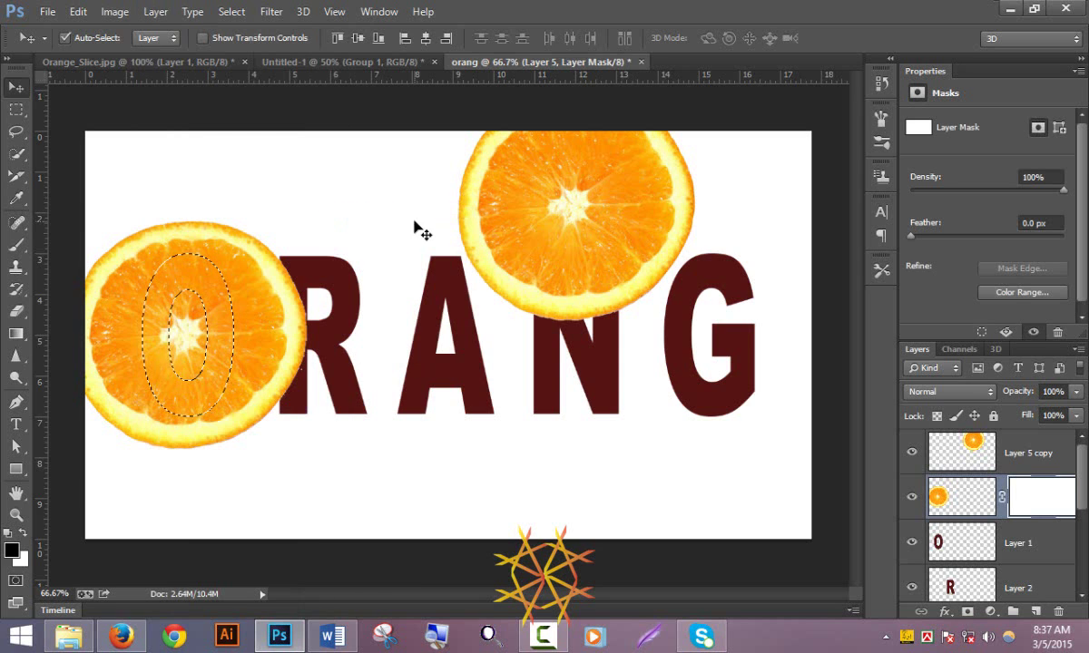
key(ctrl+z)
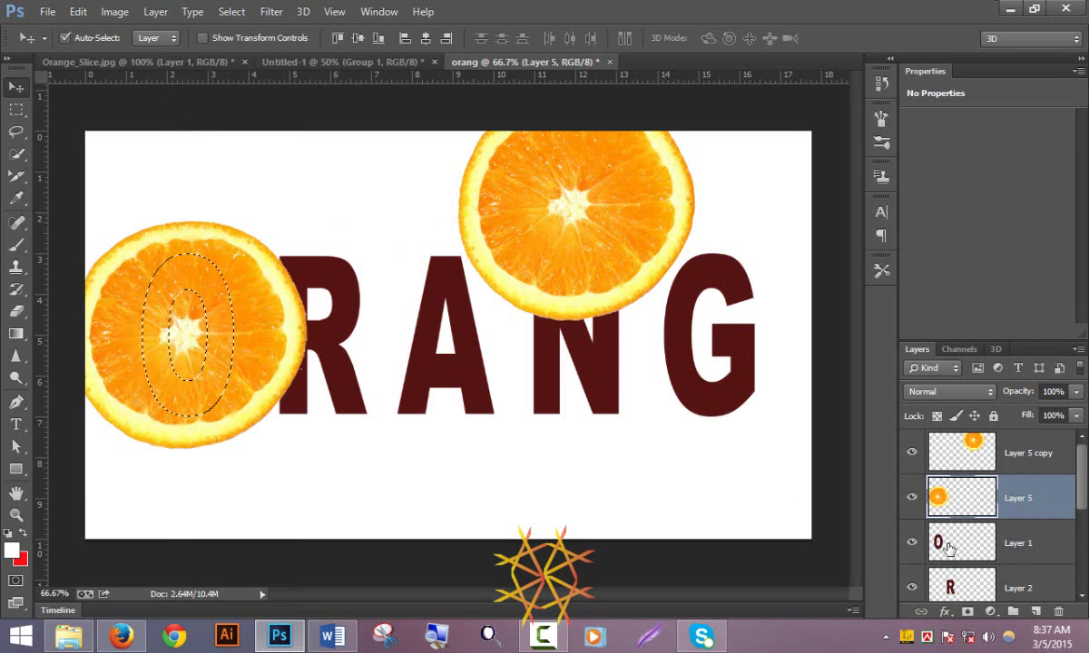
key(ctrl+z)
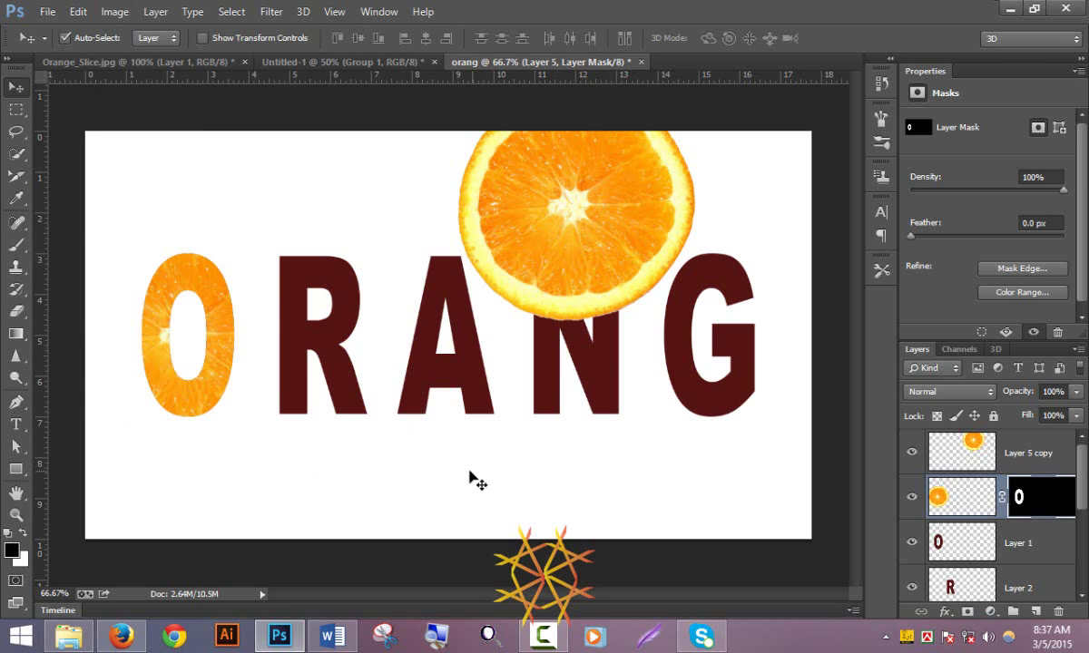
Step: Duplicate an orange slice over the R and load the R's outline
click(536, 215)
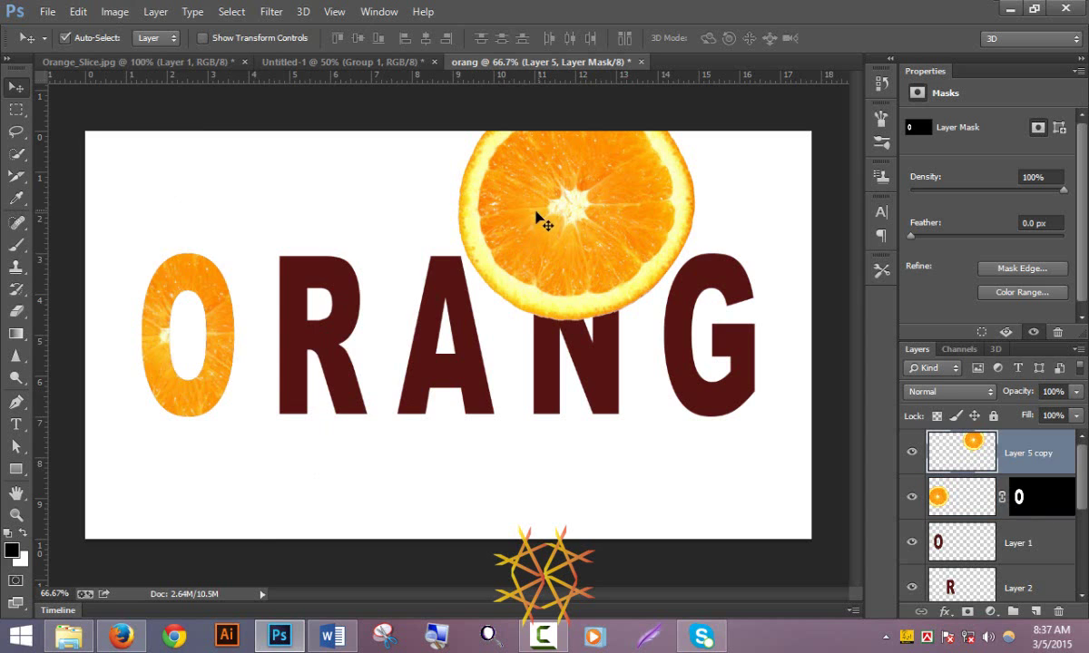
mouse_move(536, 215)
mouse_down()
mouse_move(318, 322)
mouse_move(323, 333)
mouse_up()
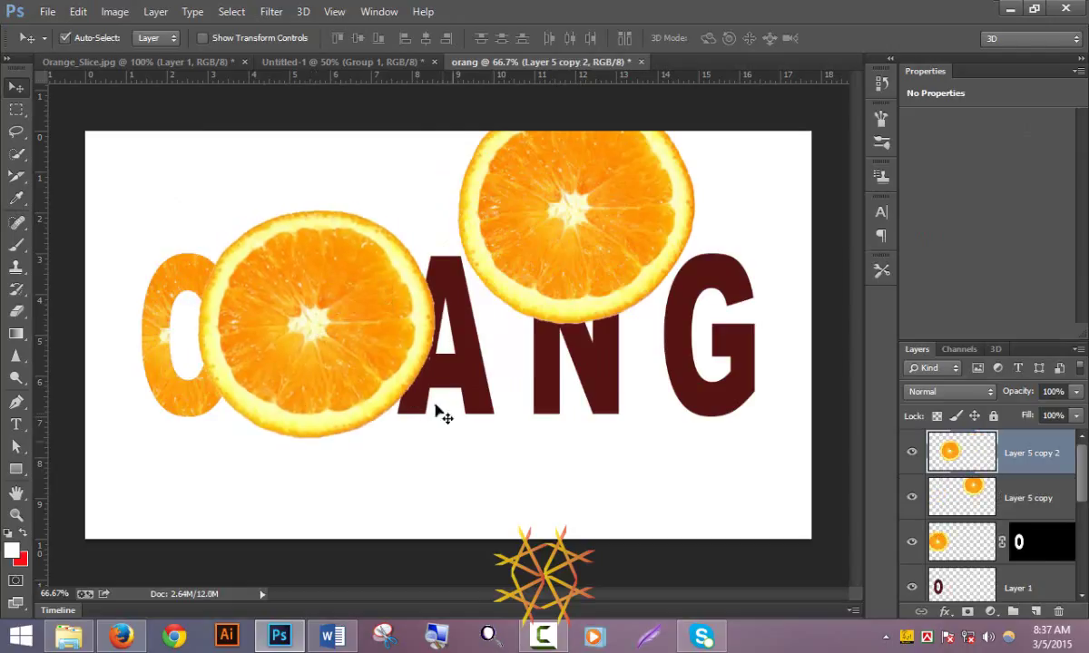
scroll(1059, 530, down, 2)
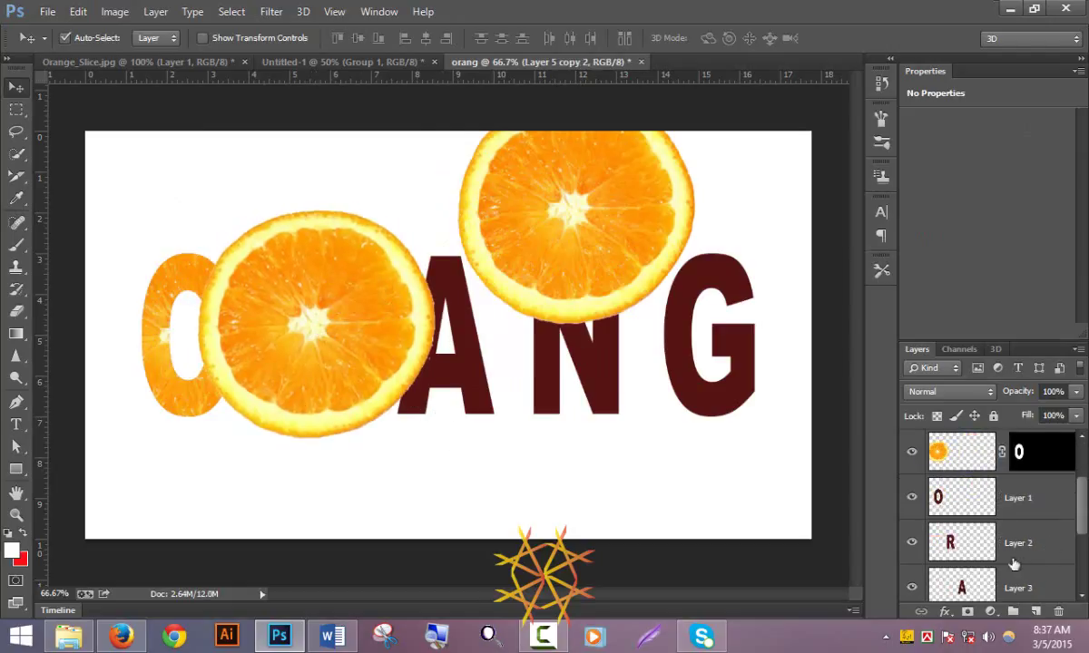
ctrl+click(966, 543)
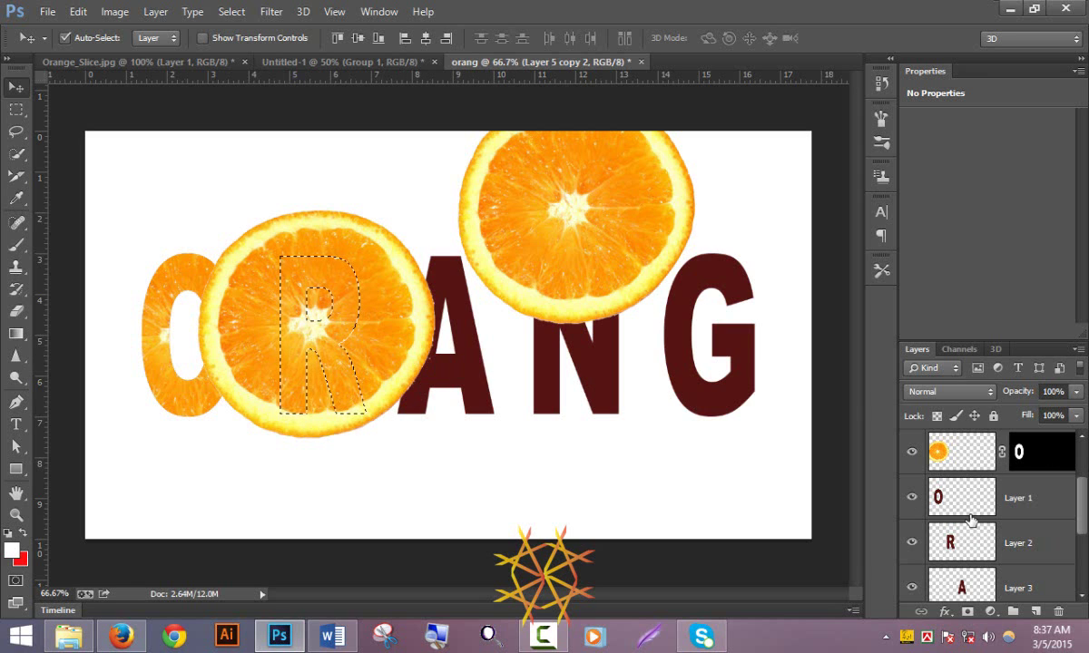
scroll(998, 470, up, 2)
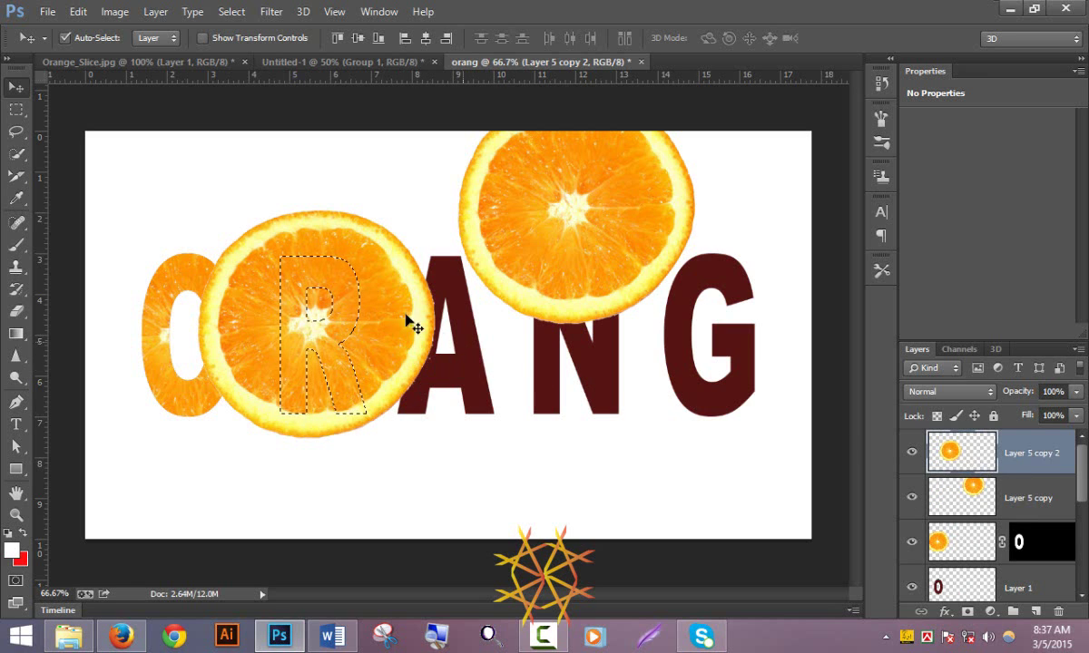
Step: Mask the copied slice to the R, then place another slice copy over the A
drag(402, 280, 393, 279)
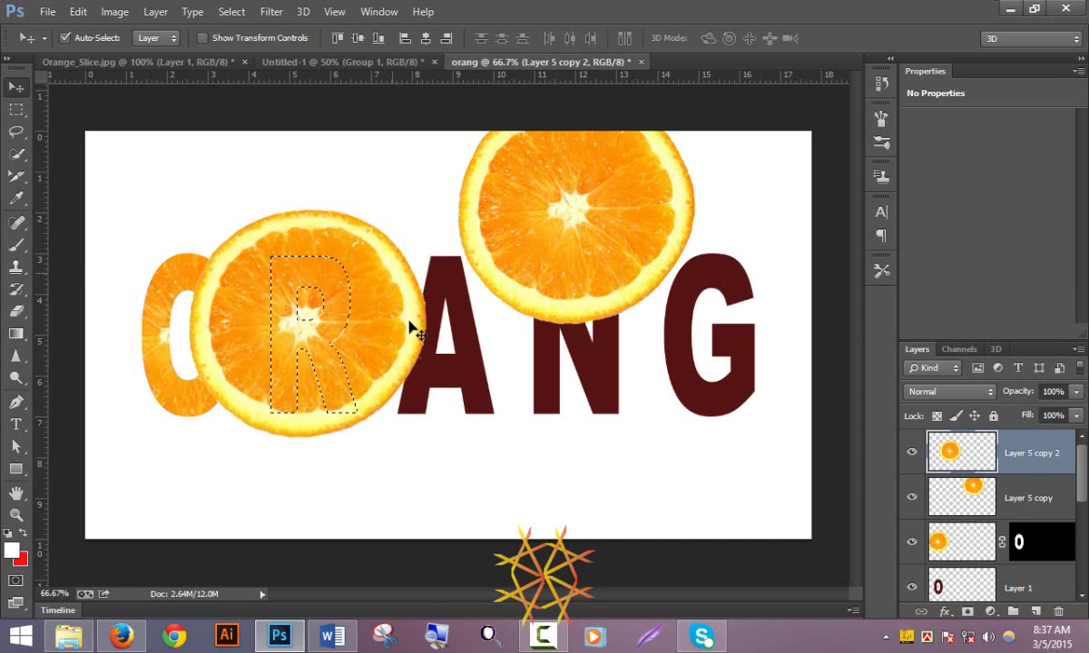
key(ctrl+z)
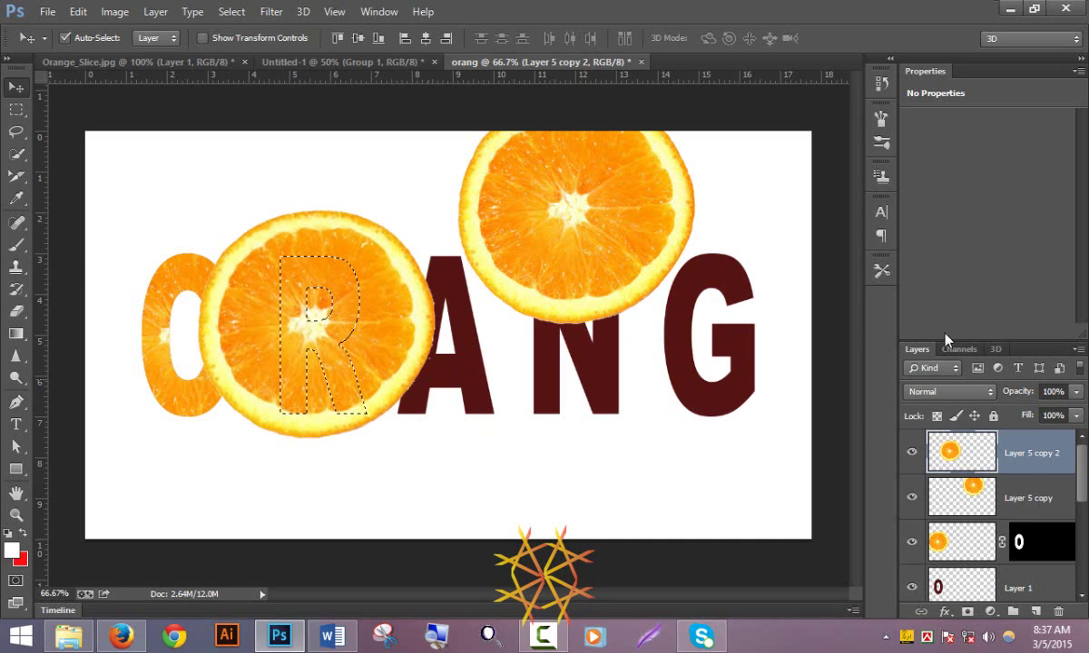
click(966, 613)
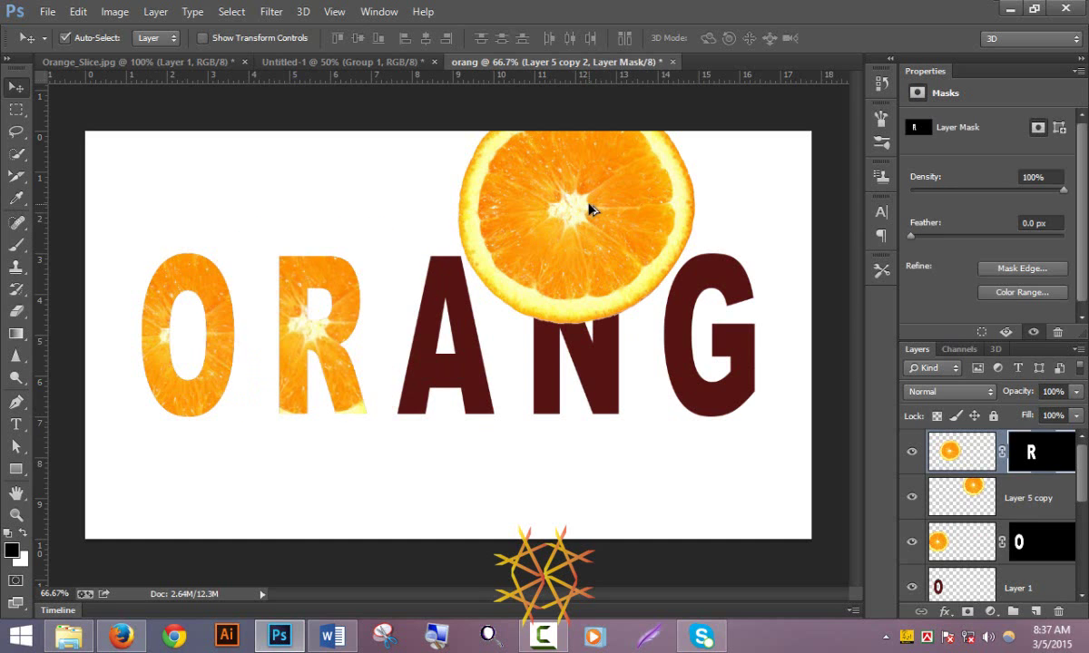
drag(589, 208, 472, 317)
mouse_move(485, 241)
mouse_down()
mouse_move(376, 200)
mouse_move(112, 296)
mouse_up()
Step: Mask Layer 5 copy 3 to the letter A and bring another slice copy over the N
scroll(980, 531, down, 1)
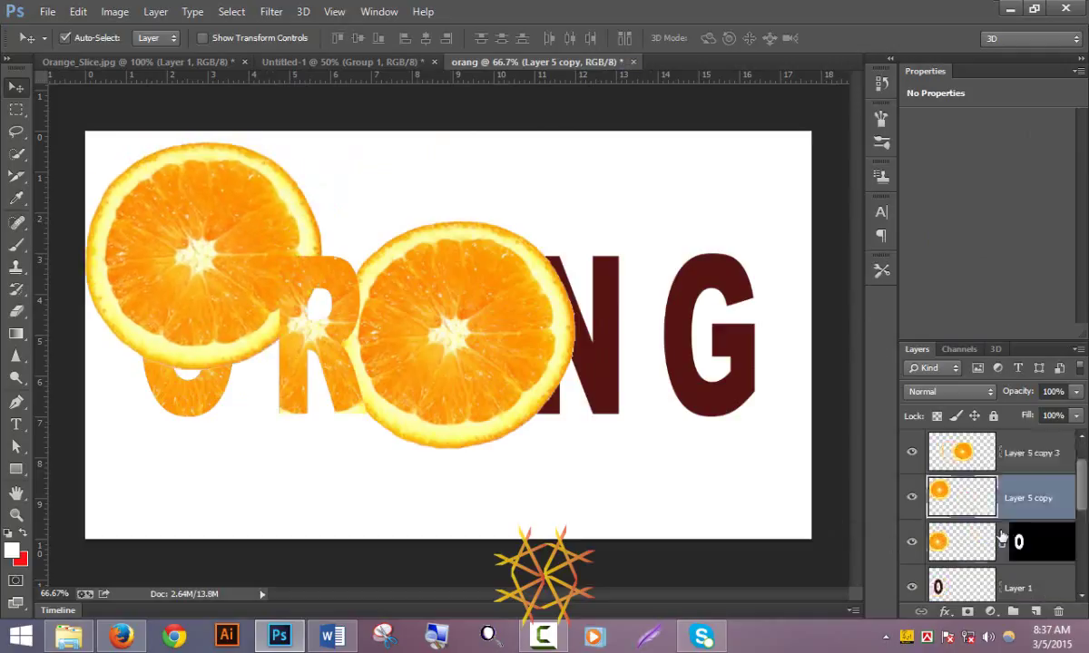
scroll(996, 542, down, 2)
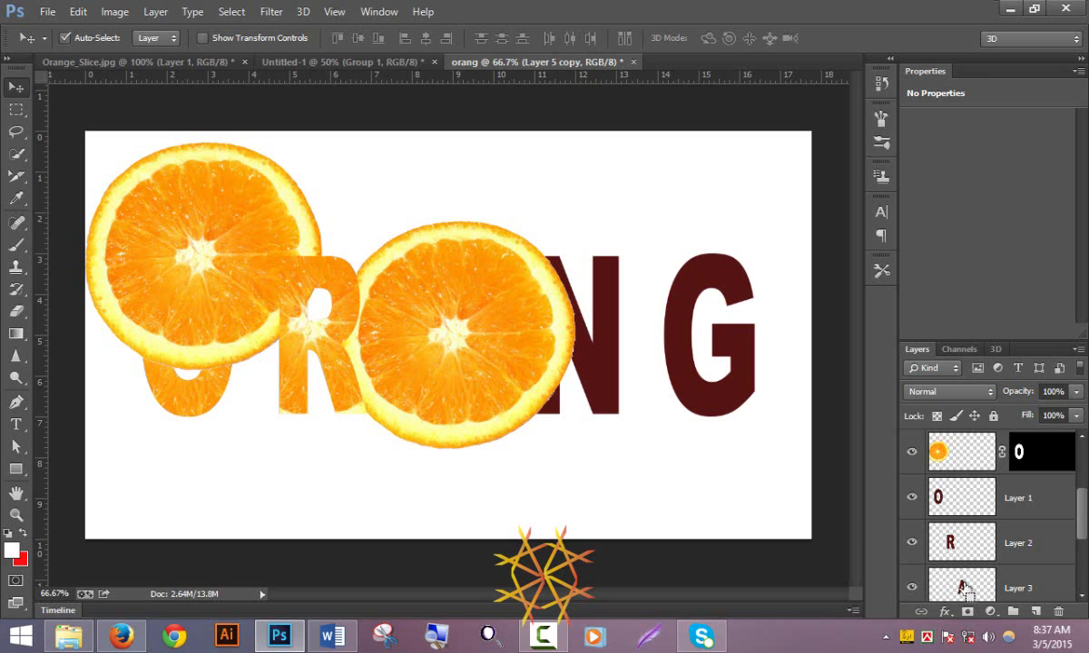
ctrl+click(963, 588)
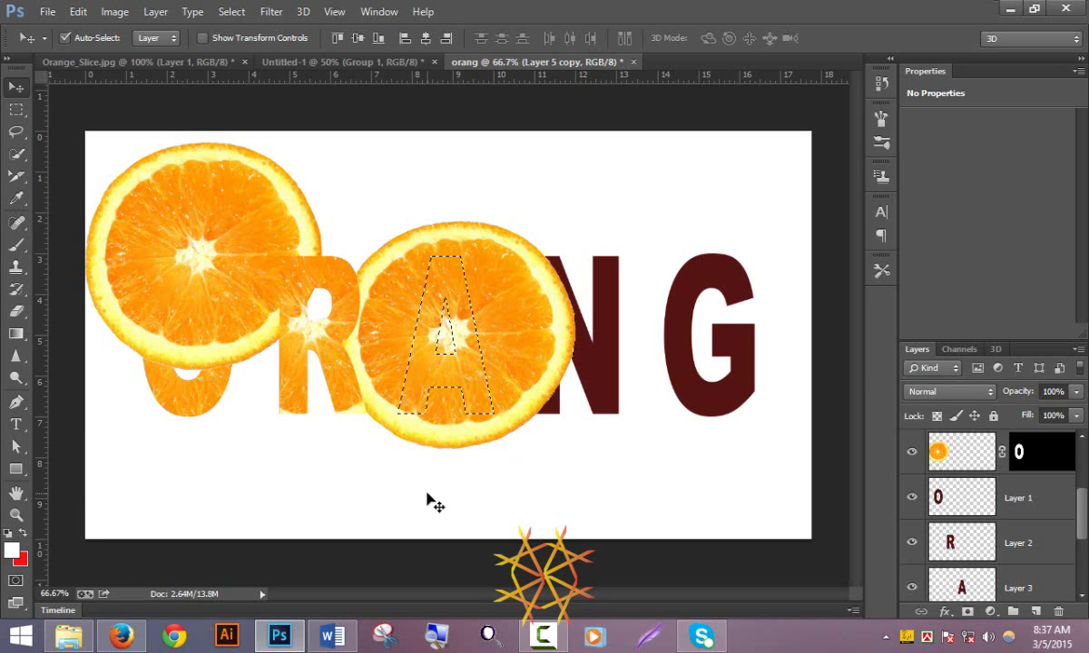
scroll(1013, 547, up, 2)
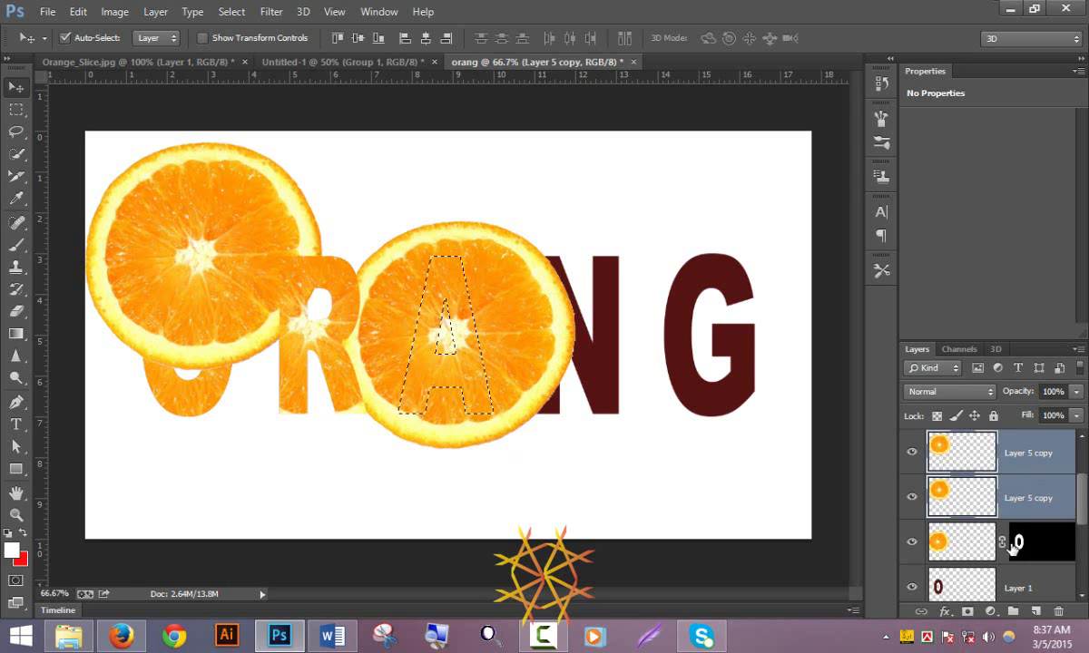
click(962, 499)
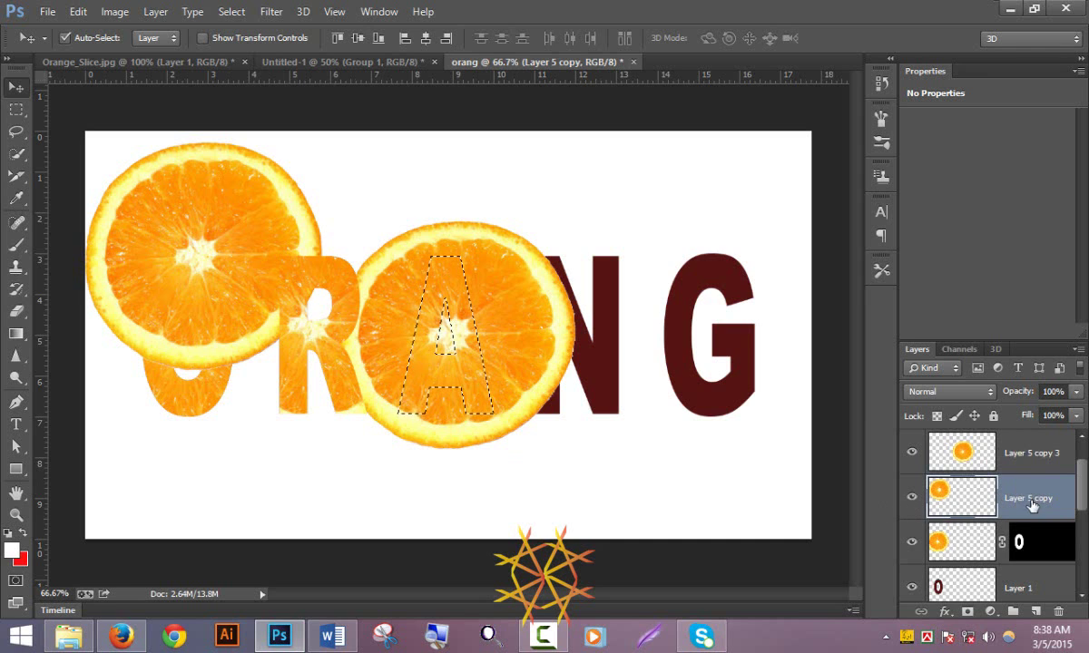
click(968, 613)
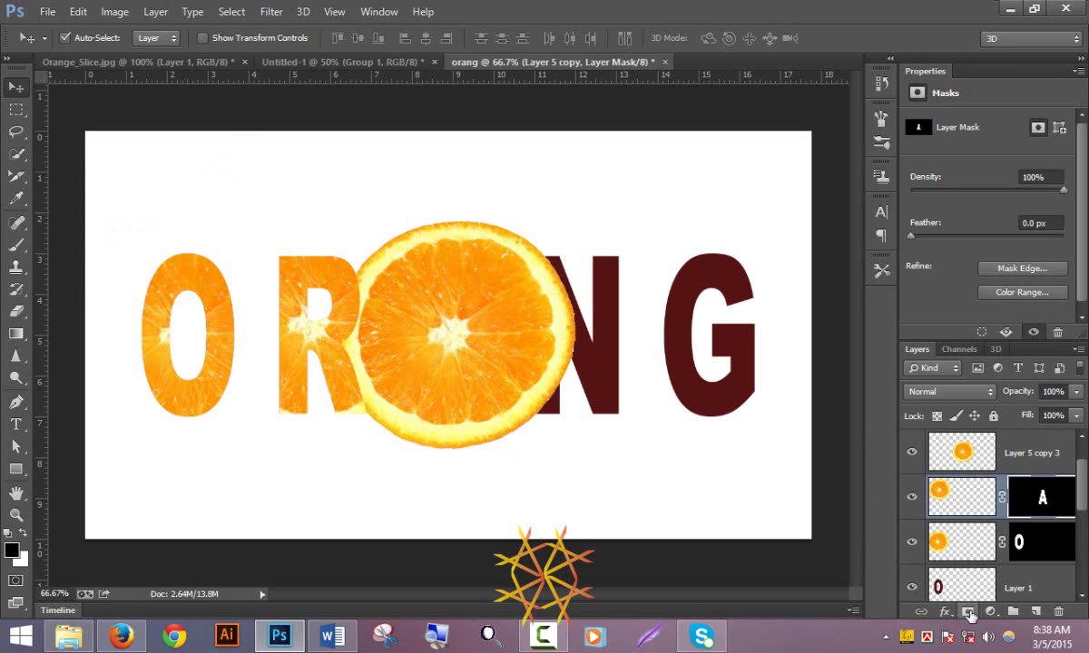
key(ctrl+z)
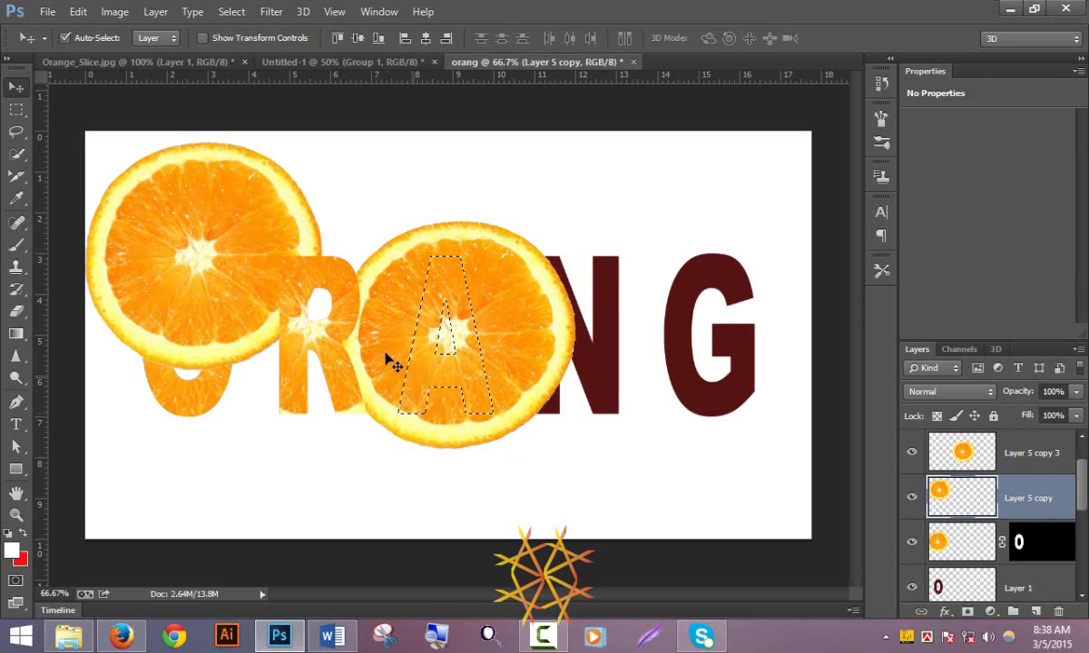
click(548, 294)
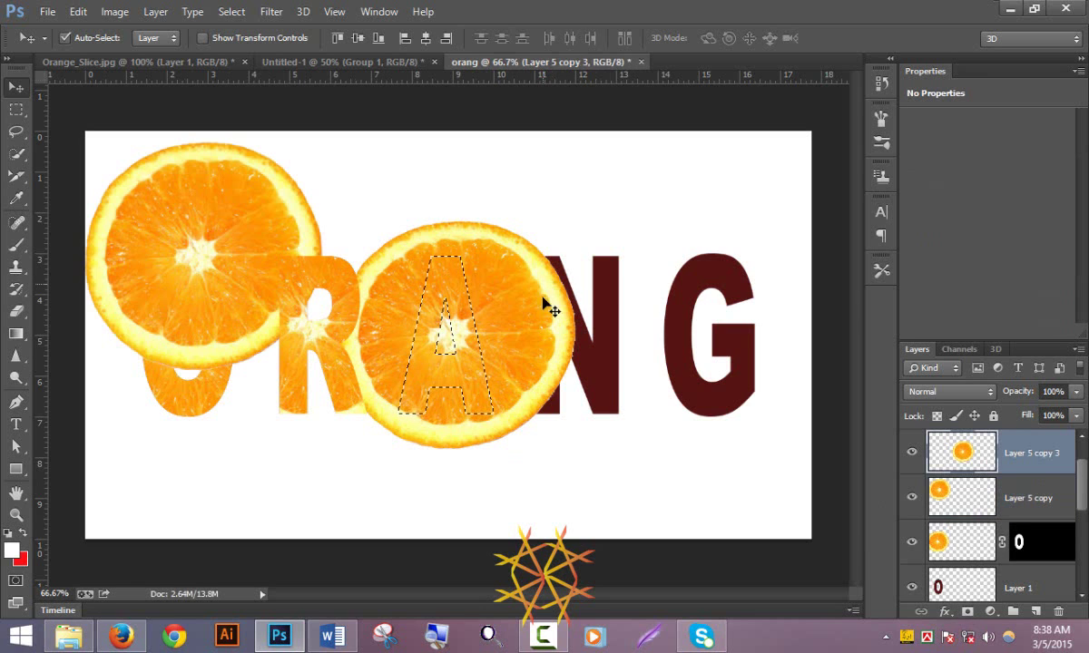
click(967, 612)
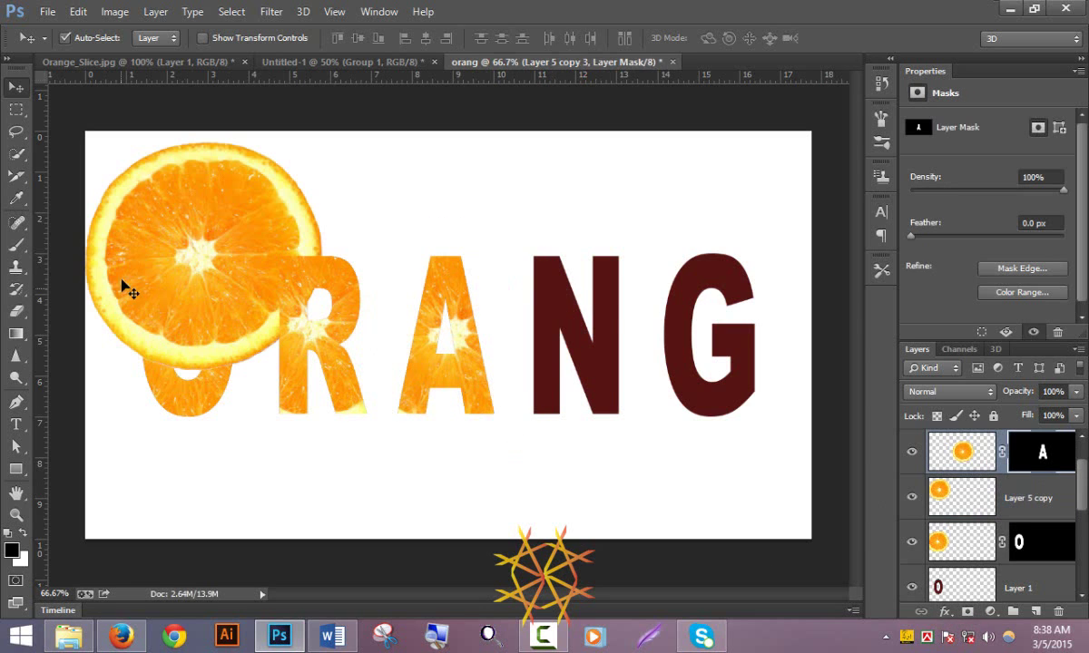
drag(160, 257, 531, 323)
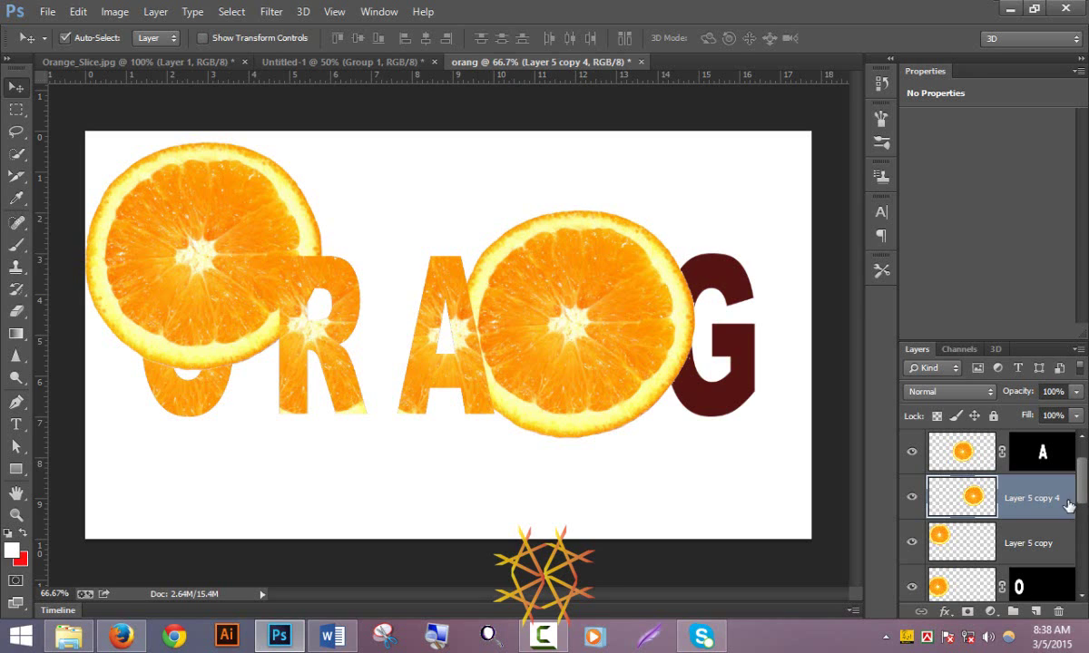
Step: Mask an orange slice to the N letter shape loaded from Layer 4's thumbnail
scroll(1057, 513, down, 3)
scroll(1056, 512, down, 1)
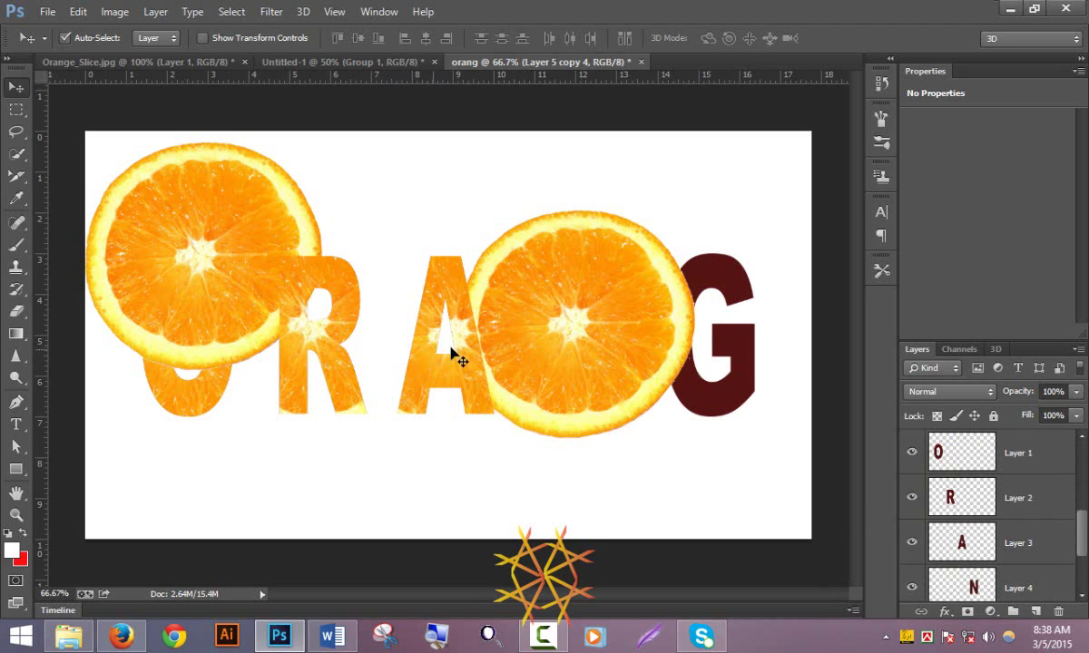
ctrl+click(974, 587)
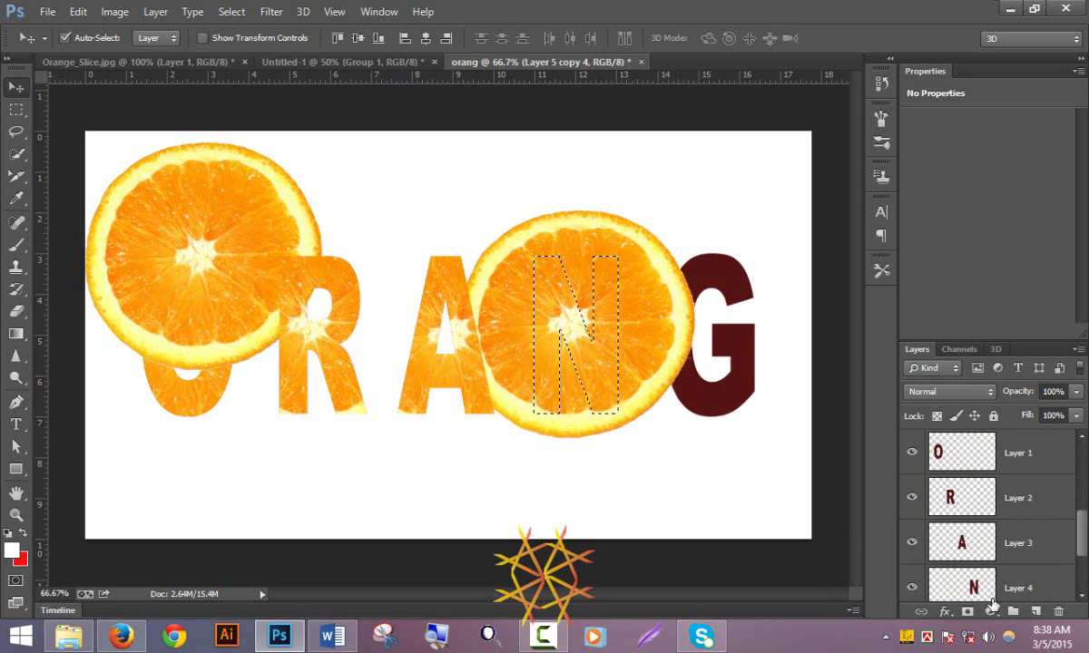
scroll(993, 599, up, 3)
scroll(993, 599, down, 1)
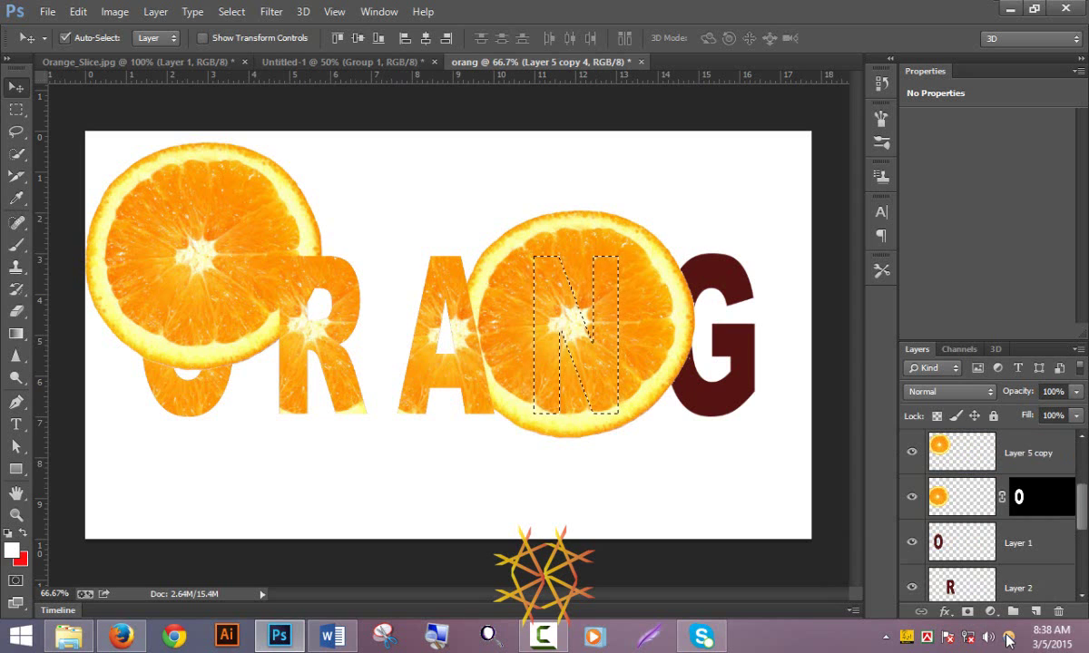
click(967, 612)
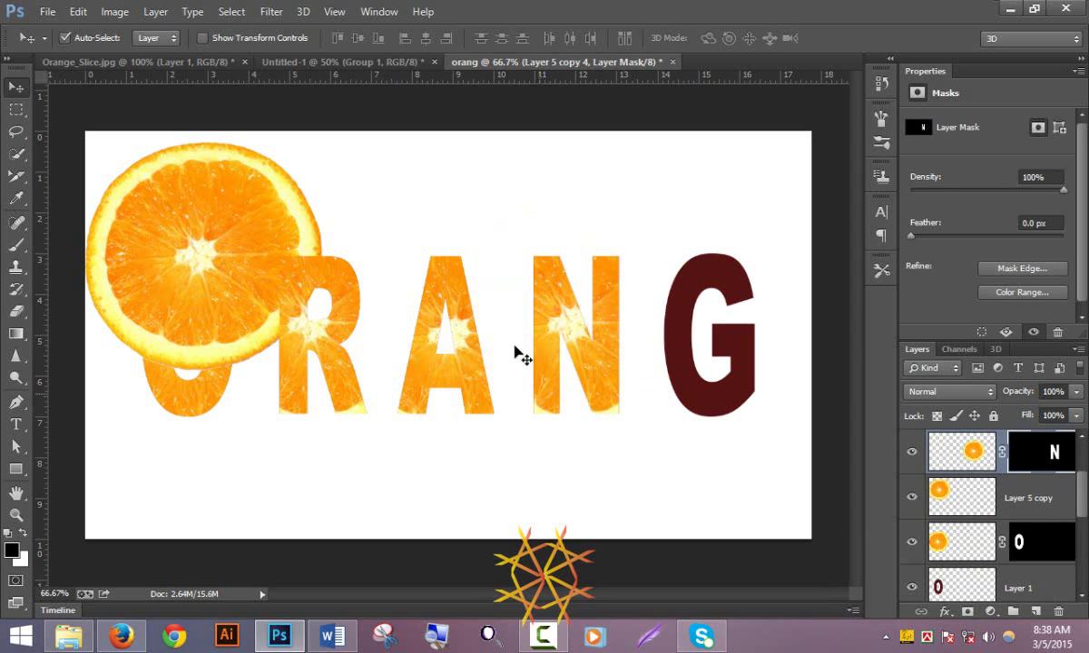
Step: Move a spare orange slice over the G and mask it to the ORANG letter shape
mouse_move(181, 227)
mouse_down()
mouse_move(692, 298)
mouse_move(699, 310)
mouse_up()
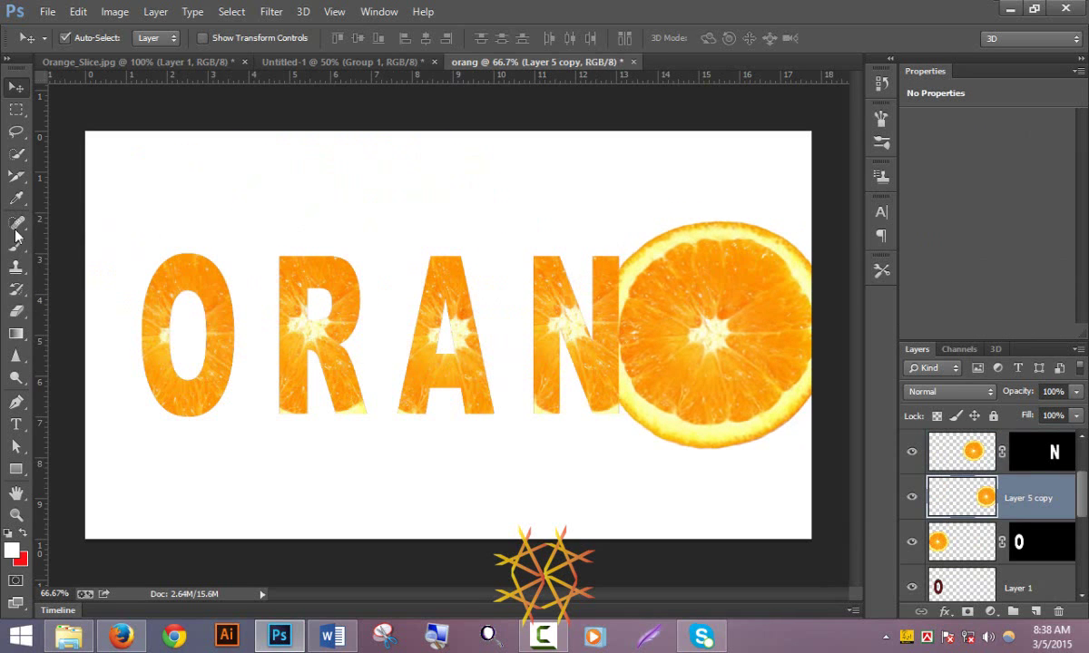
scroll(1085, 509, down, 3)
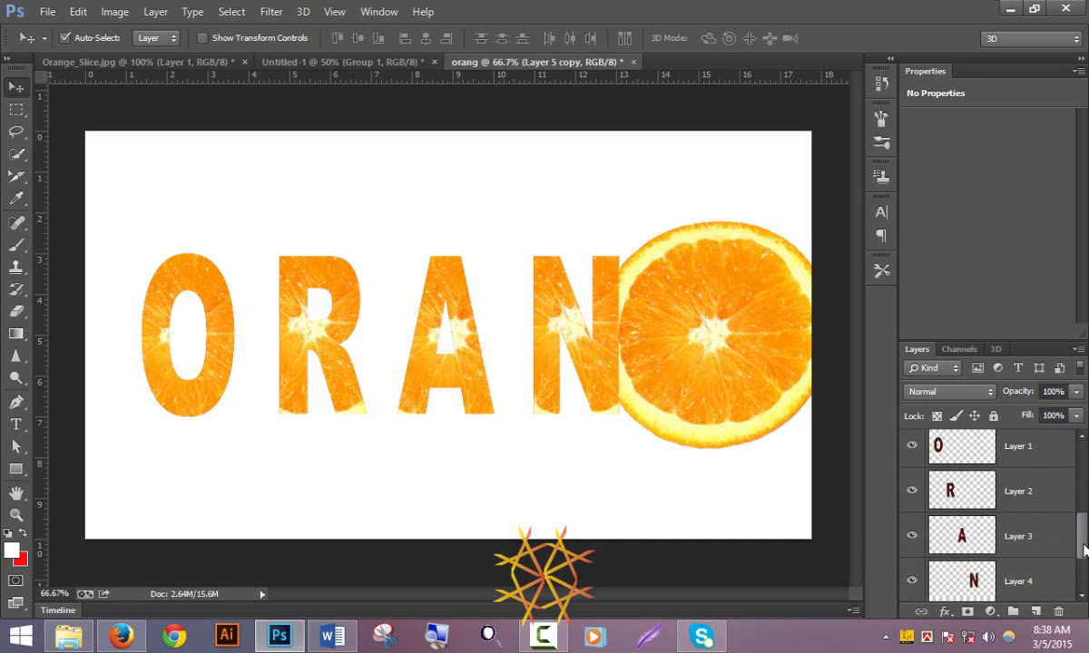
scroll(1085, 509, down, 2)
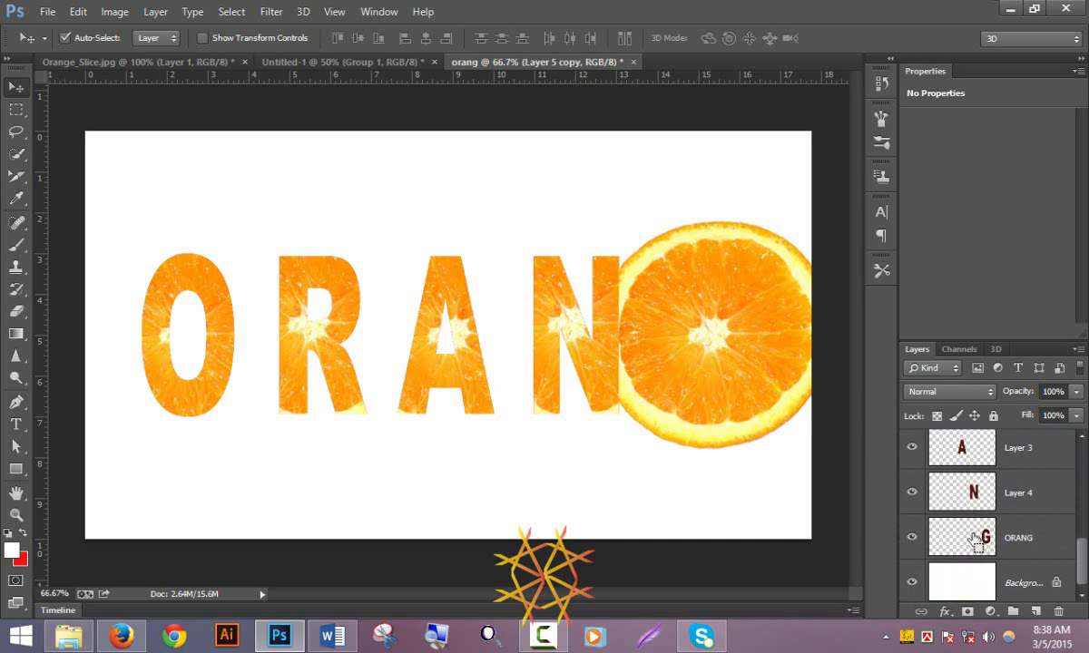
ctrl+click(976, 540)
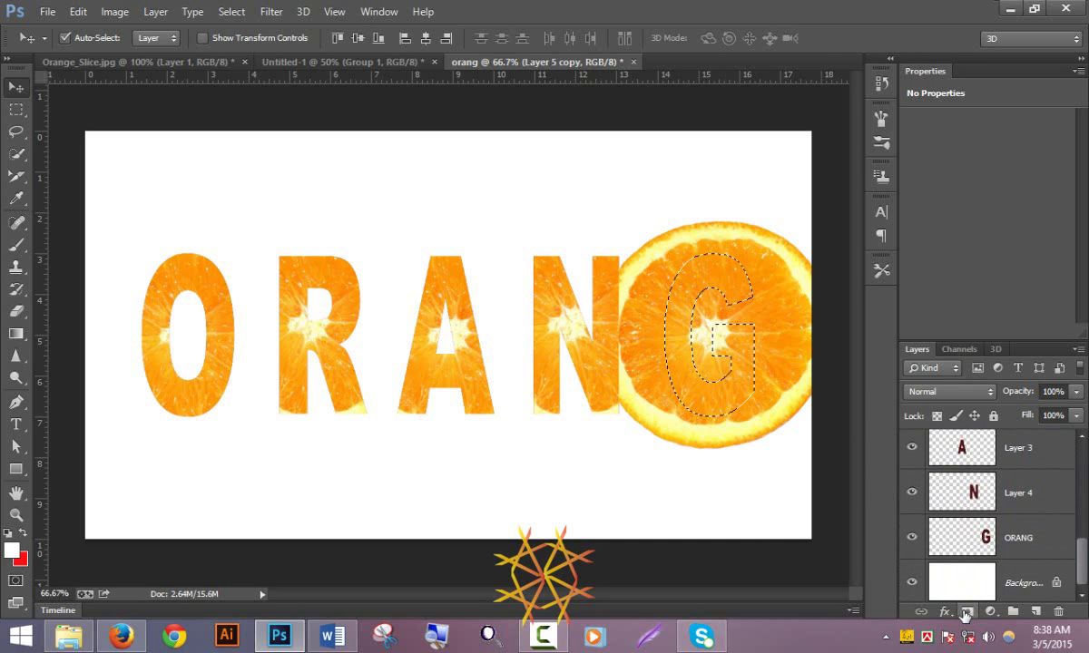
click(966, 613)
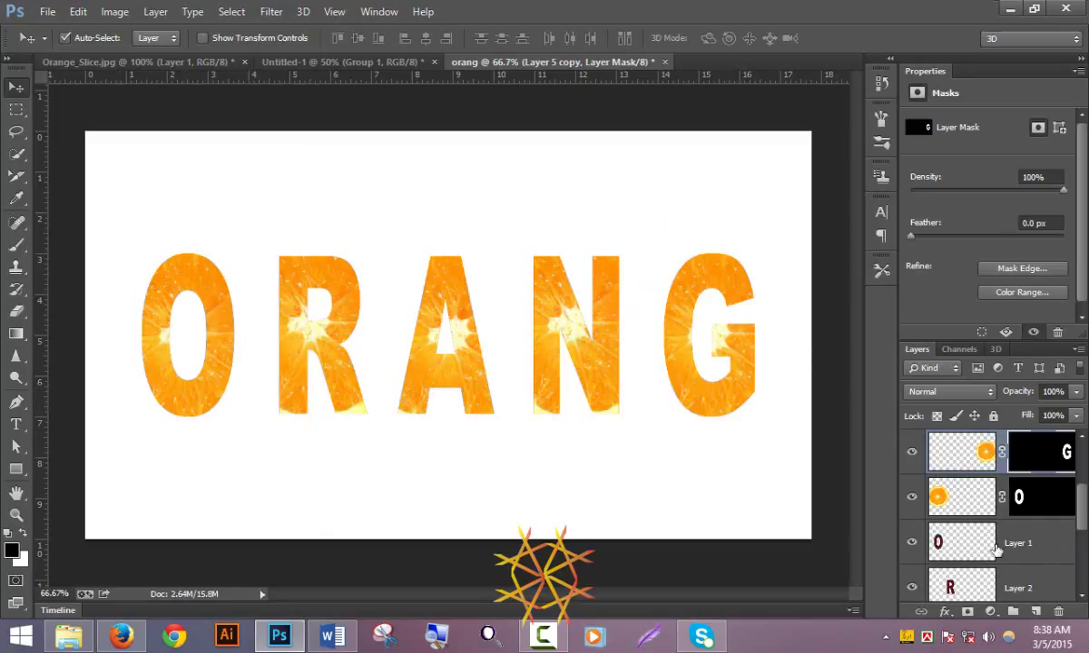
click(210, 299)
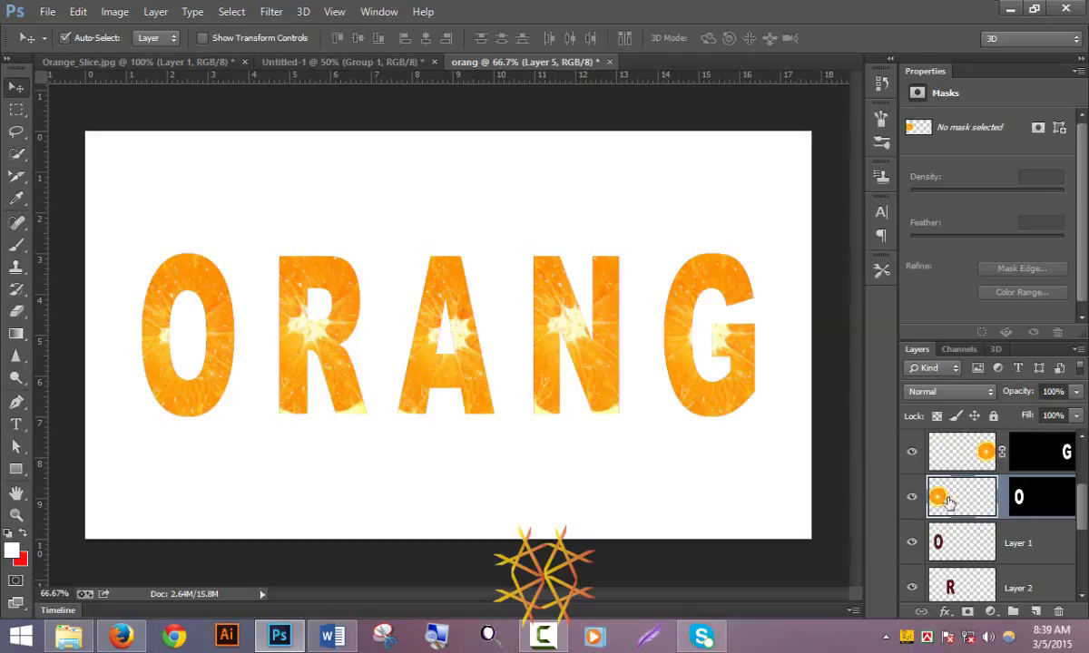
Step: Shift the orange texture downward inside the O so it sits better in the letter
drag(214, 328, 210, 365)
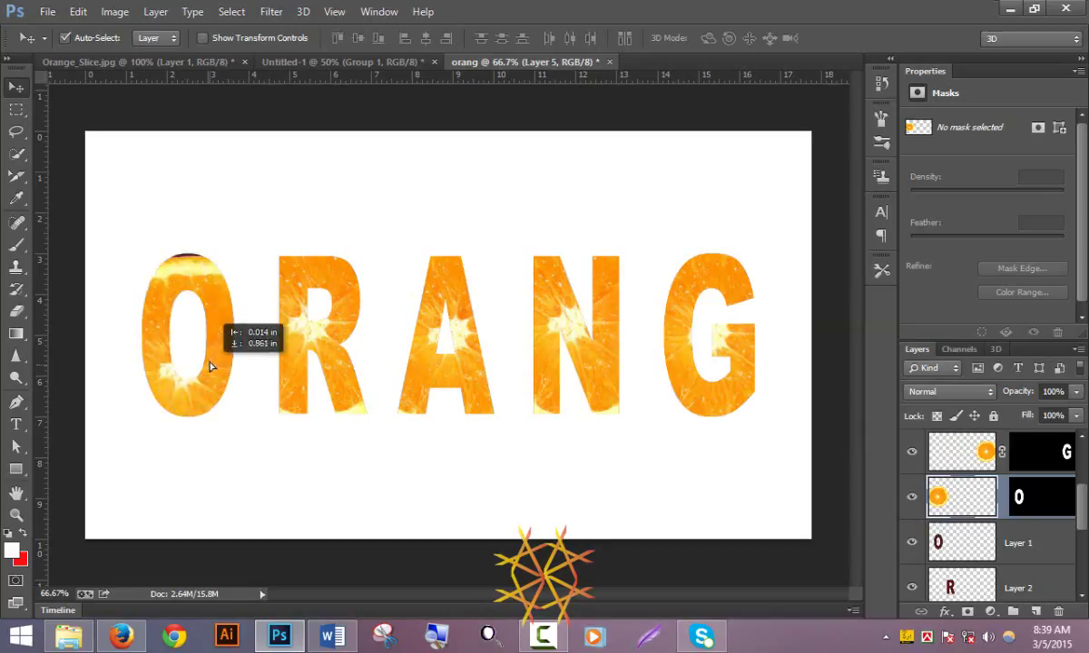
mouse_move(210, 366)
mouse_down()
mouse_move(214, 387)
mouse_move(241, 339)
mouse_move(201, 342)
mouse_up()
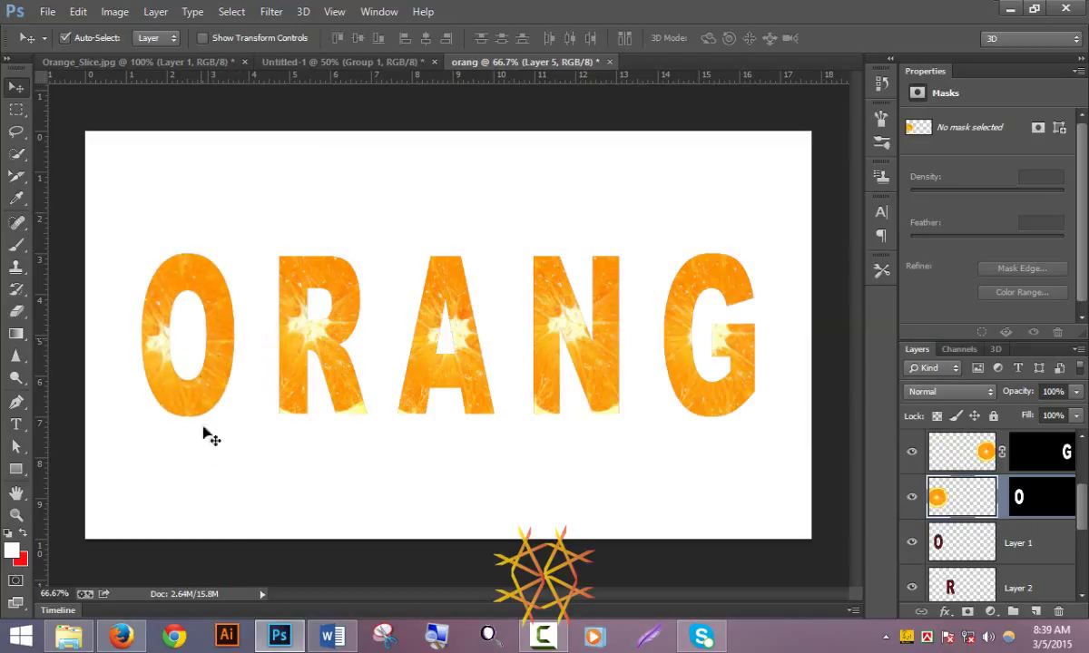
click(242, 428)
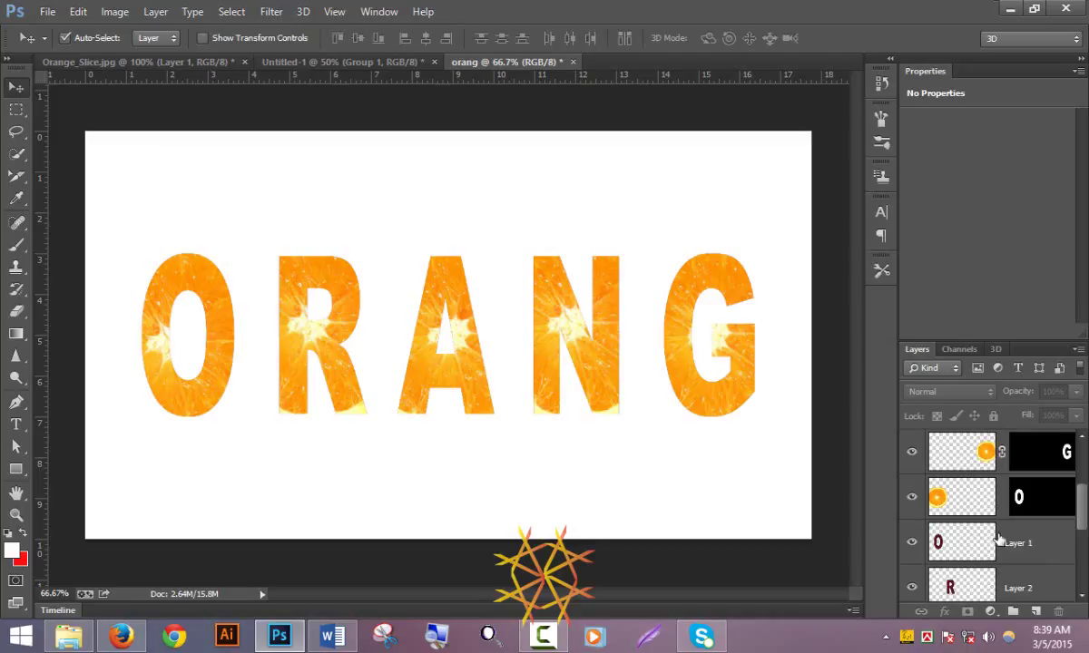
scroll(937, 506, up, 2)
click(204, 268)
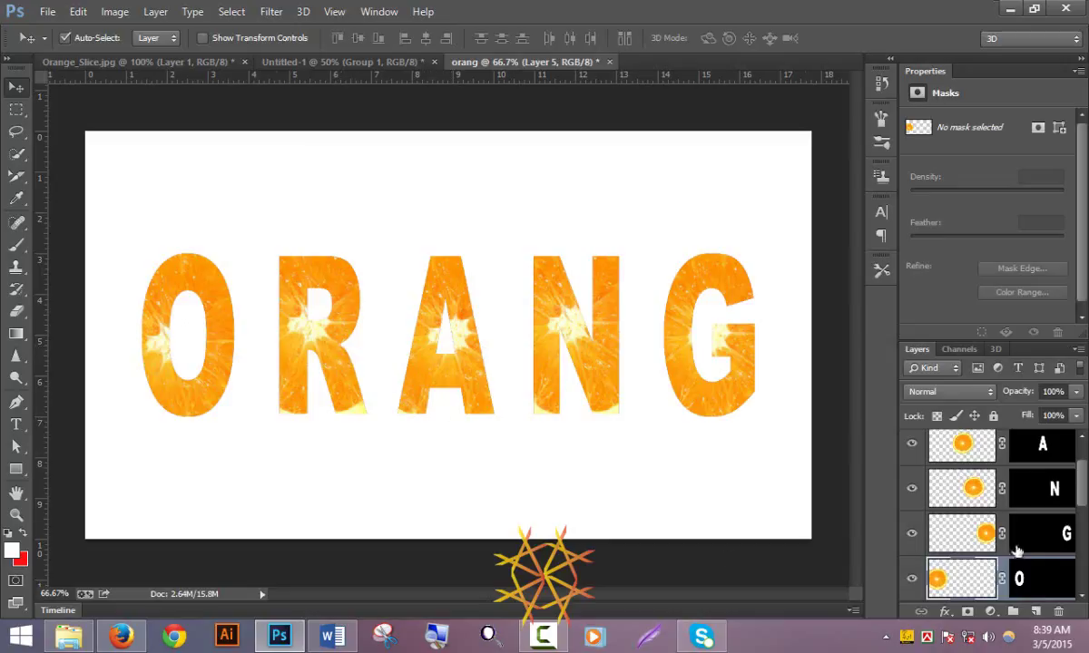
Step: Select the O layer's image thumbnail, then select all the masked letter layers together
mouse_move(1085, 500)
mouse_down()
mouse_move(1085, 543)
mouse_move(1085, 520)
mouse_up()
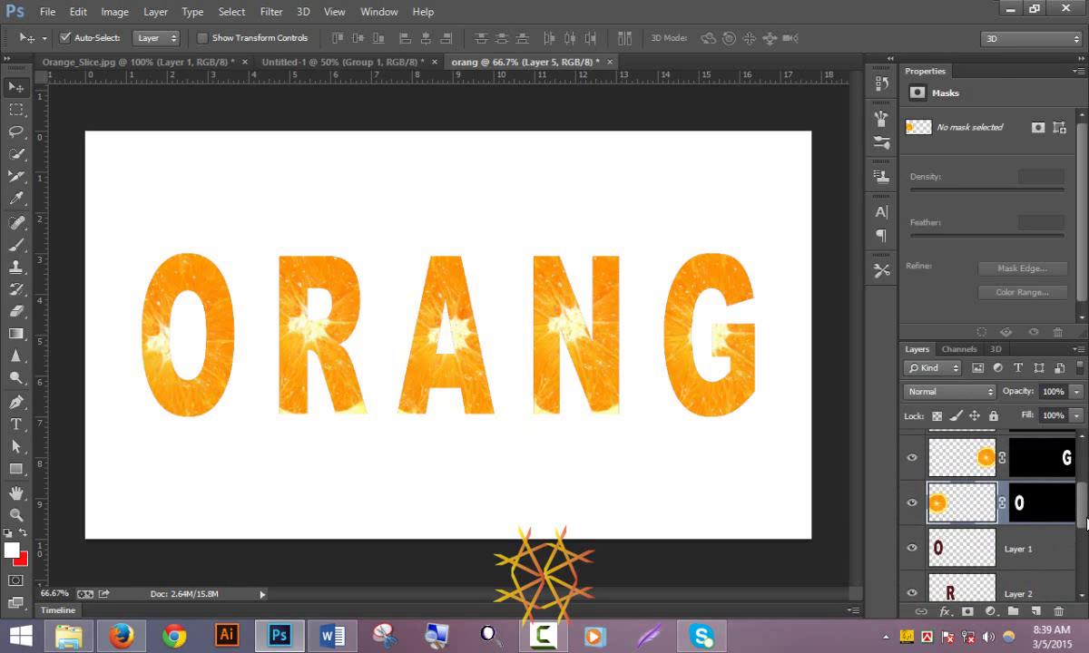
click(1028, 506)
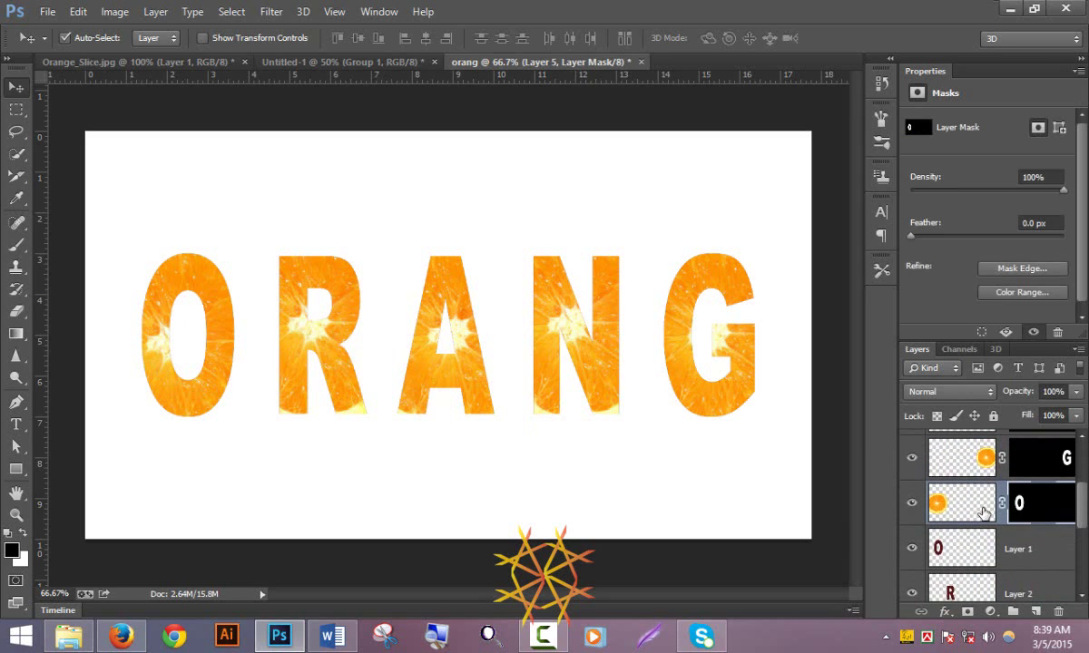
click(983, 513)
scroll(1048, 525, up, 1)
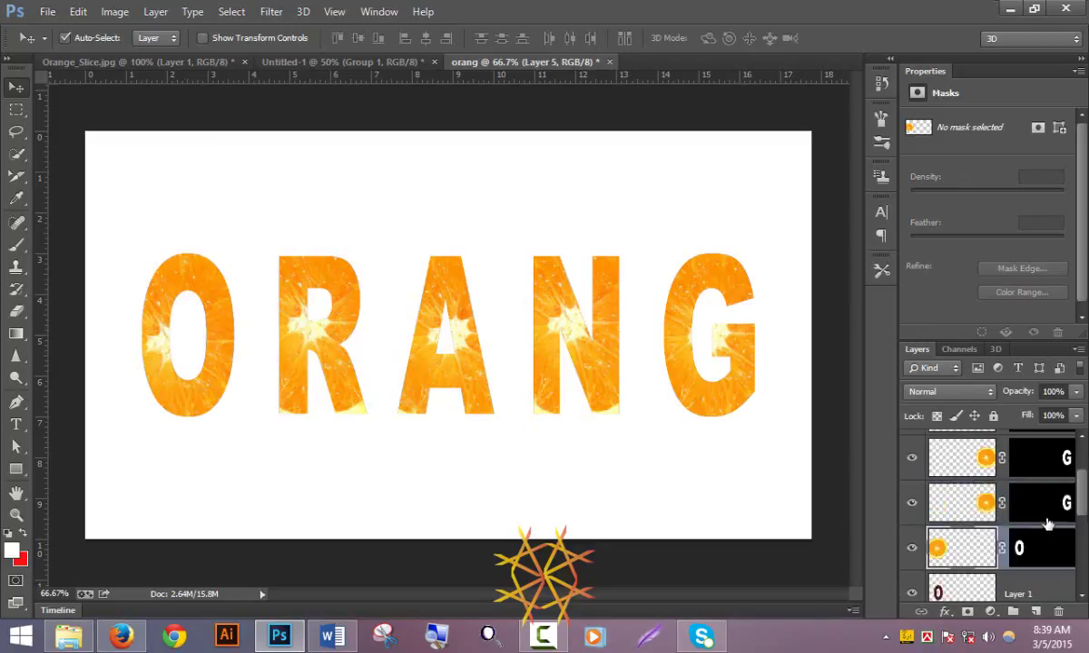
scroll(1048, 524, up, 2)
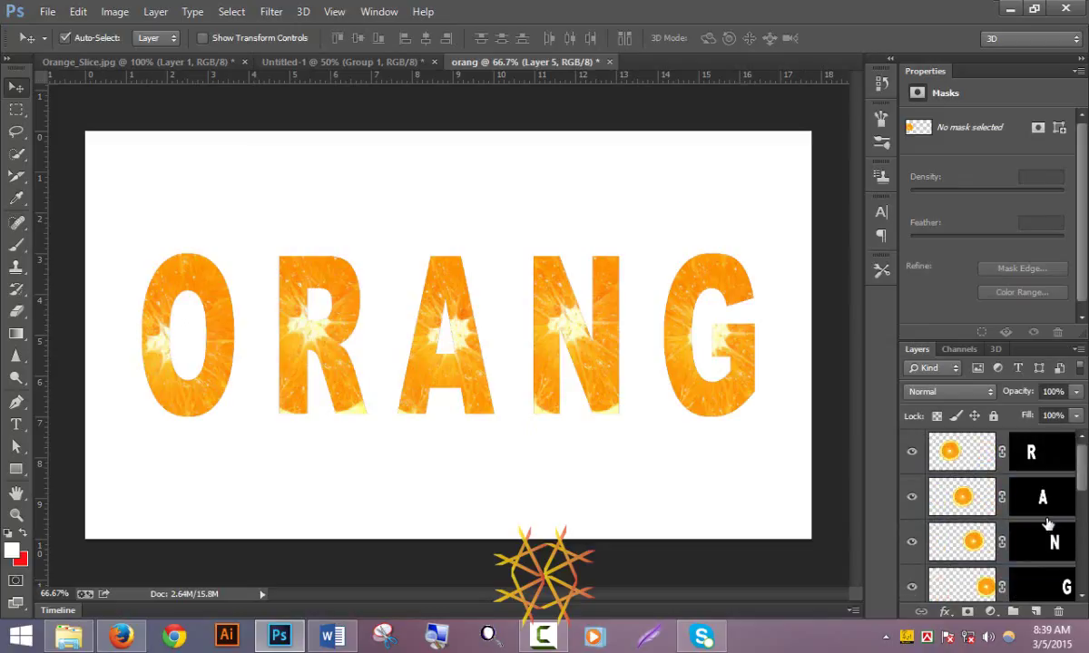
shift+click(983, 453)
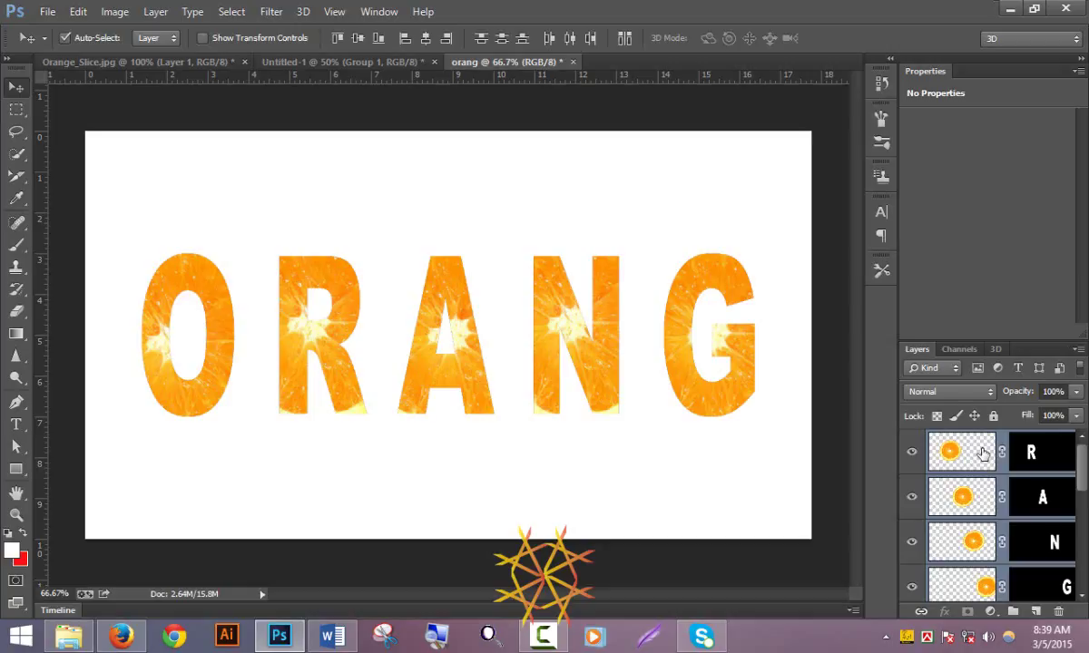
Step: Group the selected letter layers with Ctrl+G and name the group 'orang'
key(ctrl+g)
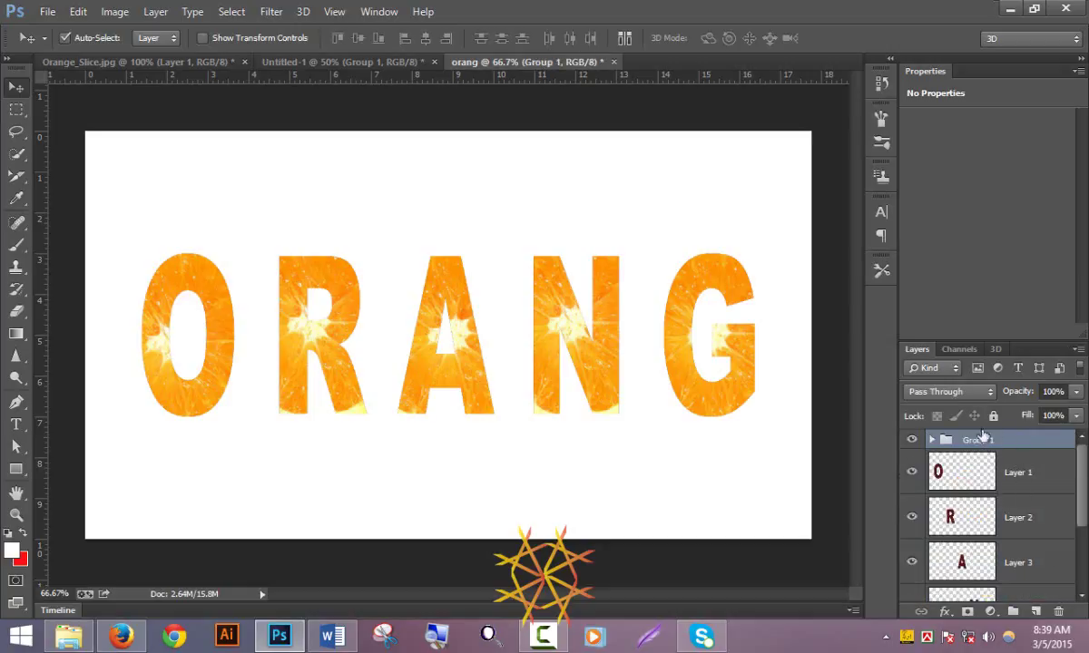
double_click(976, 441)
text(orang)
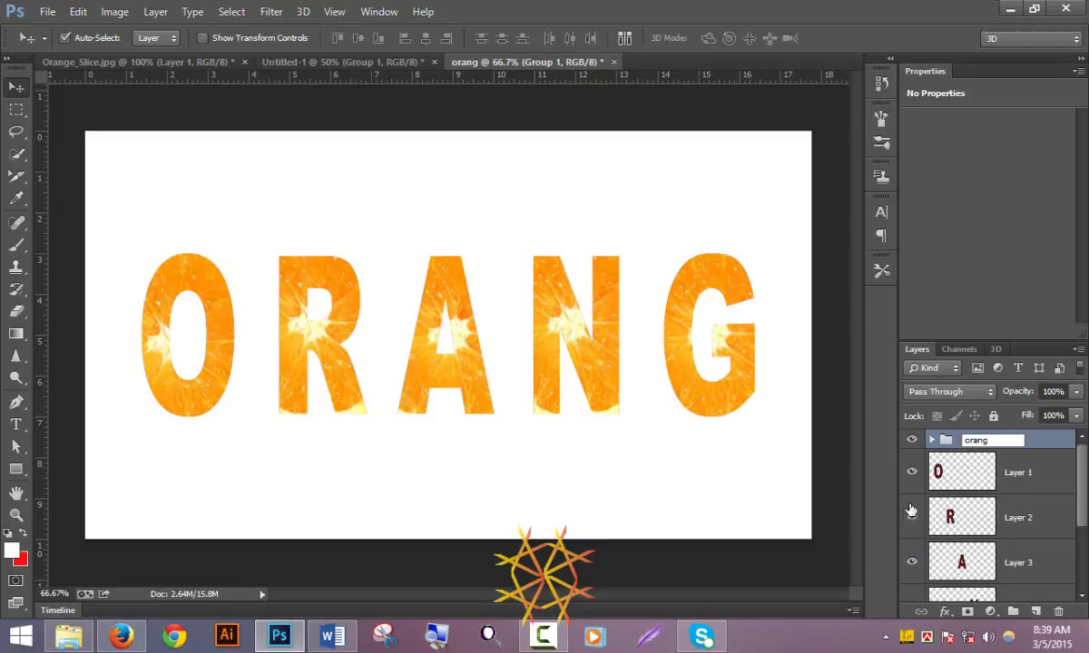
click(966, 464)
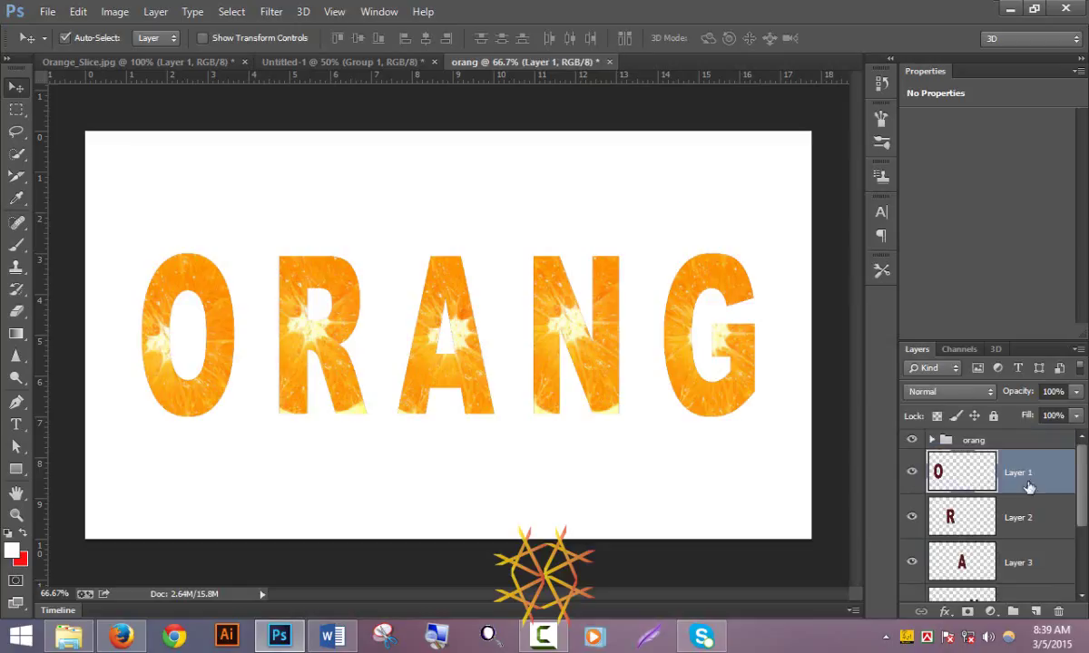
Step: Hide the original dark letter layers, Layers 1–4 and ORANG
scroll(920, 499, down, 2)
scroll(920, 535, down, 2)
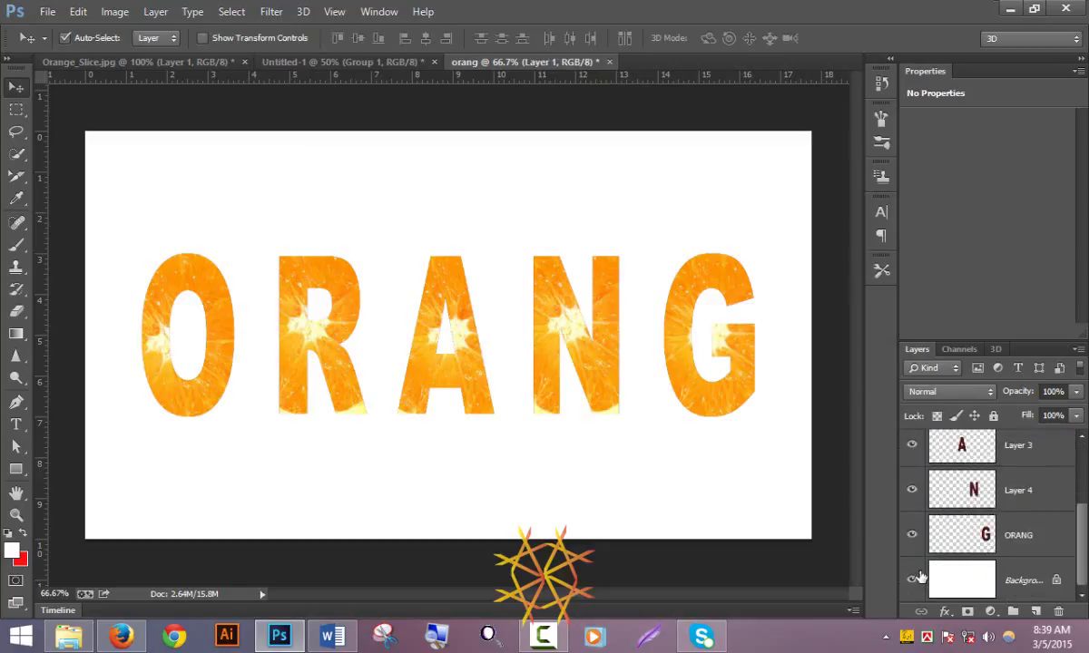
drag(912, 534, 911, 443)
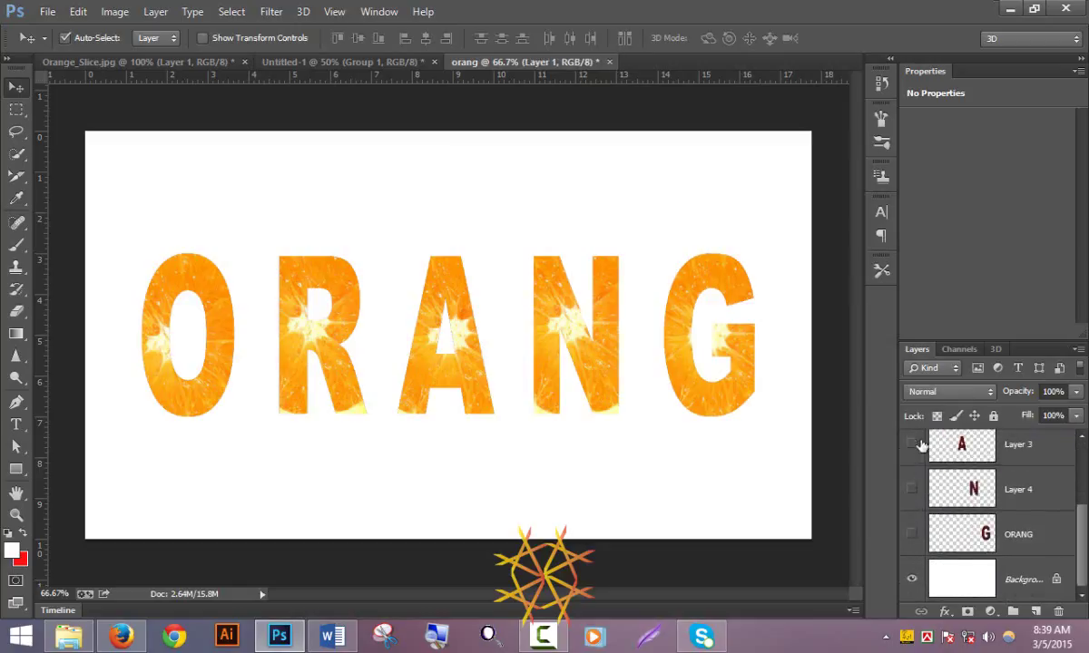
scroll(912, 474, up, 2)
scroll(910, 476, up, 2)
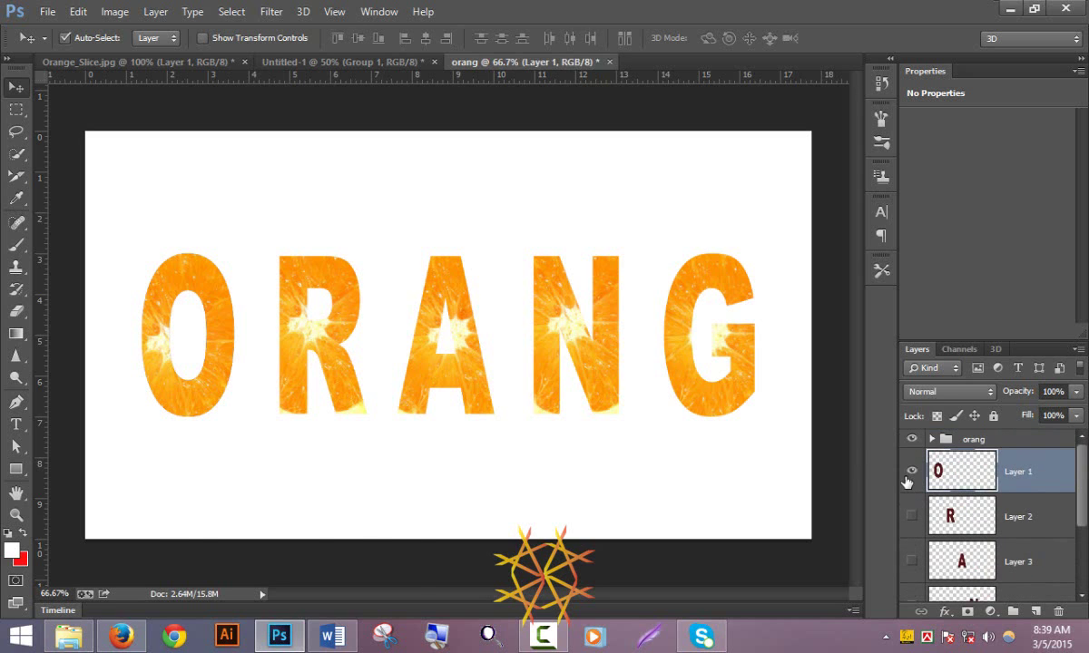
click(909, 471)
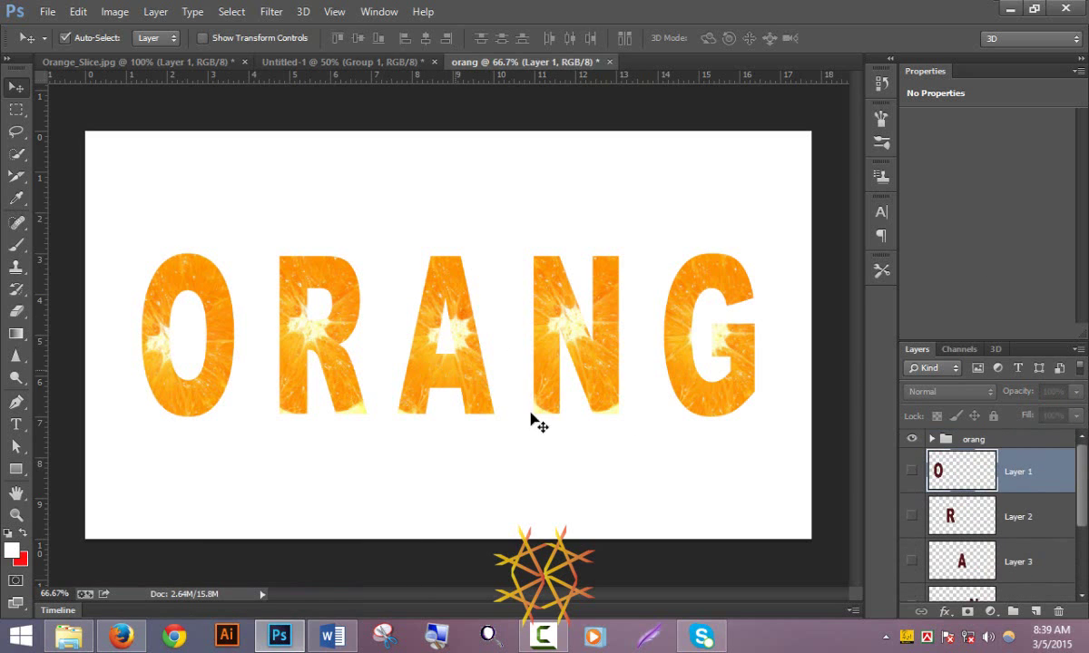
double_click(993, 443)
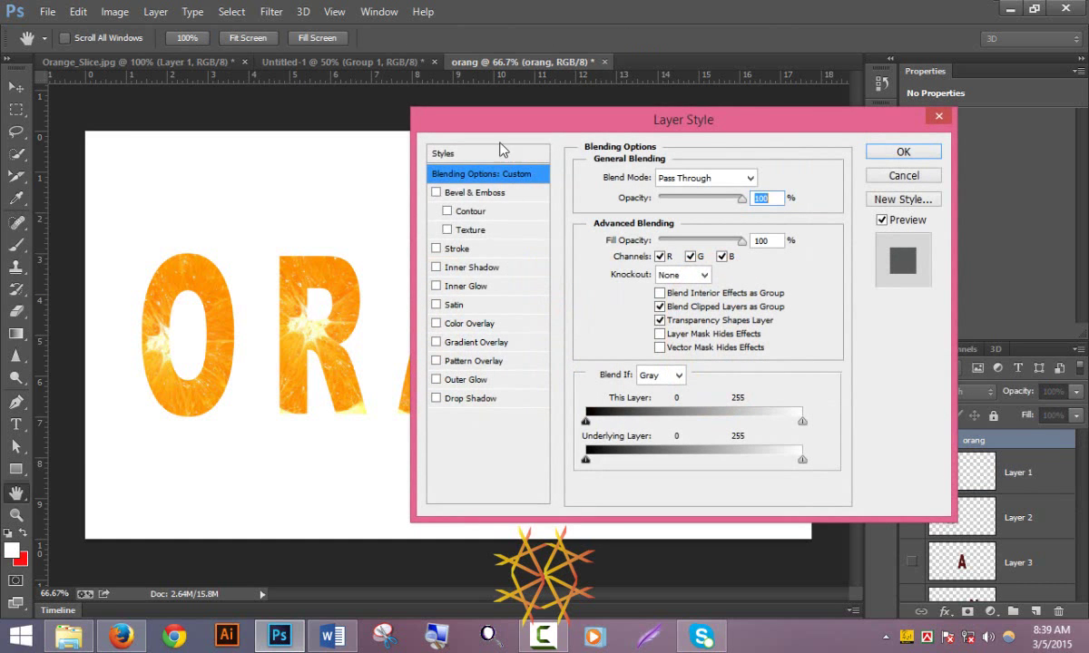
Step: Give the orang group a Normal-blend drop shadow with larger size and distance, plus a stroke
drag(508, 119, 624, 91)
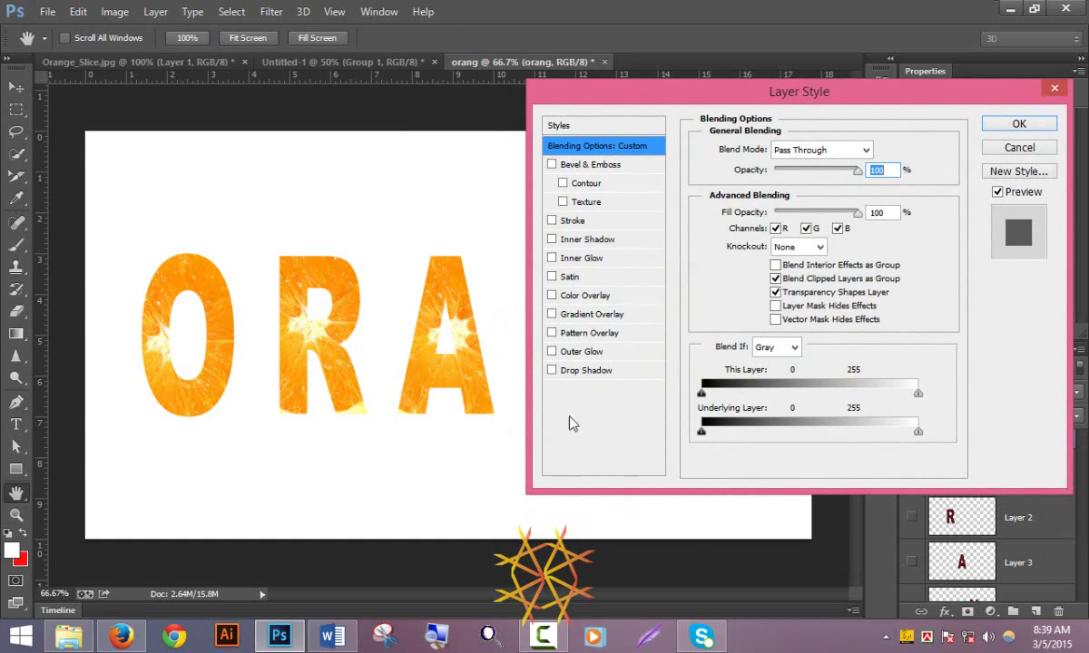
click(552, 371)
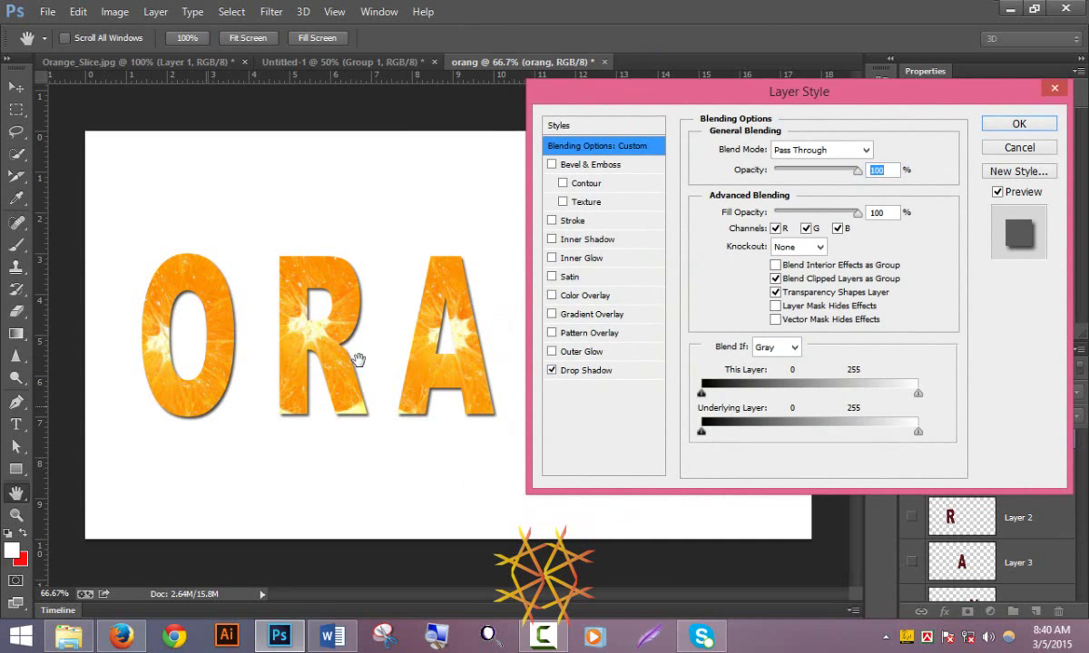
click(598, 374)
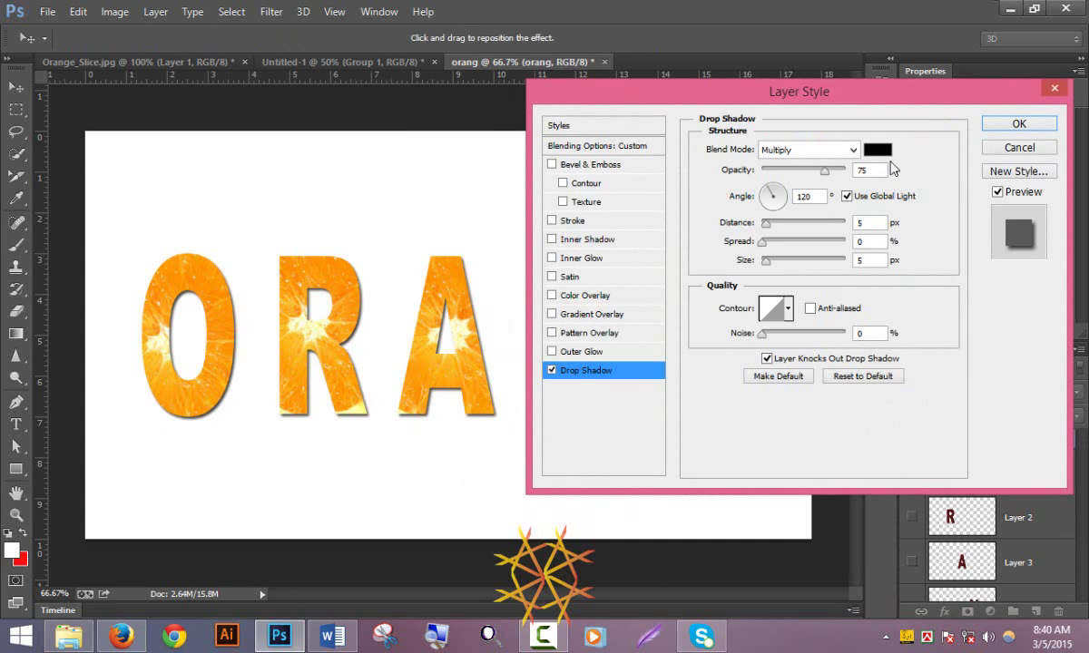
click(851, 152)
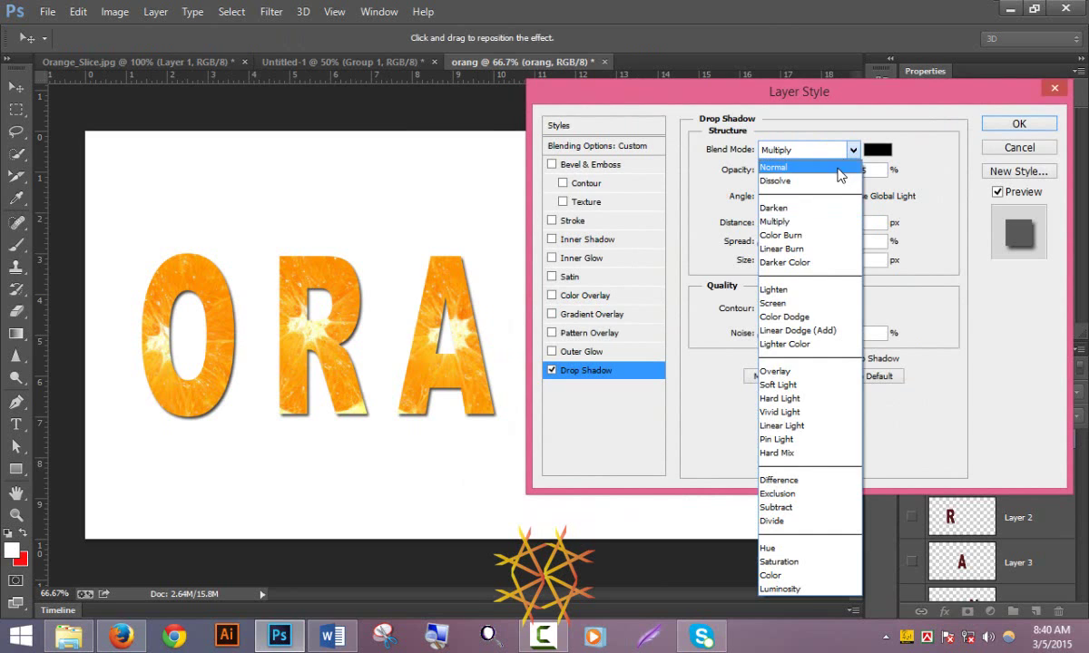
click(784, 168)
mouse_move(766, 260)
mouse_down()
mouse_move(776, 260)
mouse_move(763, 266)
mouse_up()
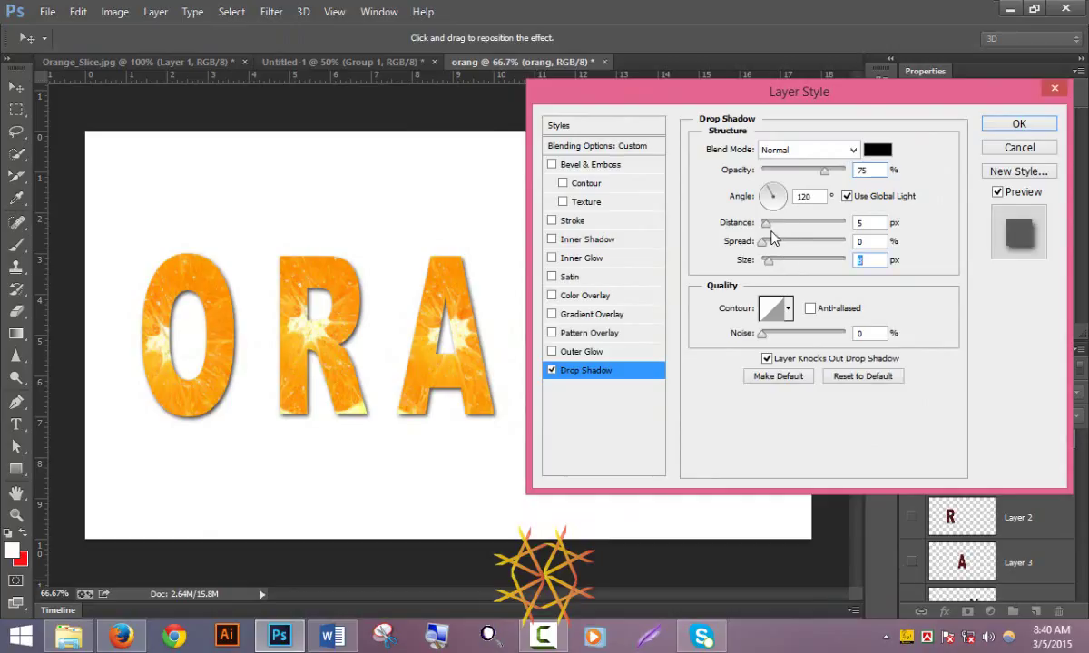
drag(769, 229, 774, 228)
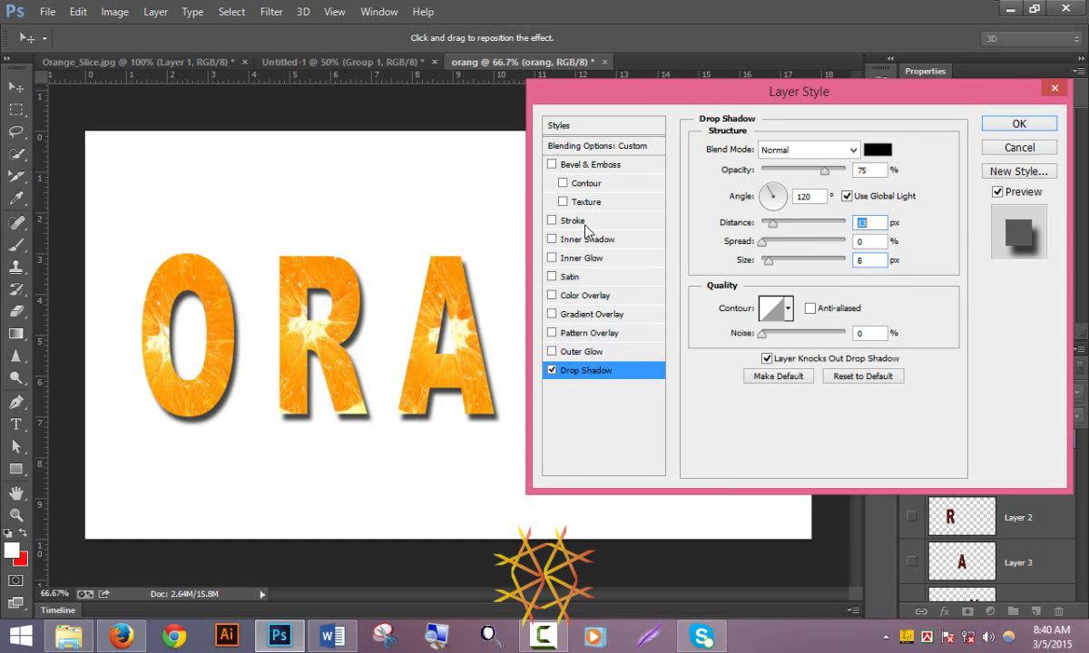
click(551, 221)
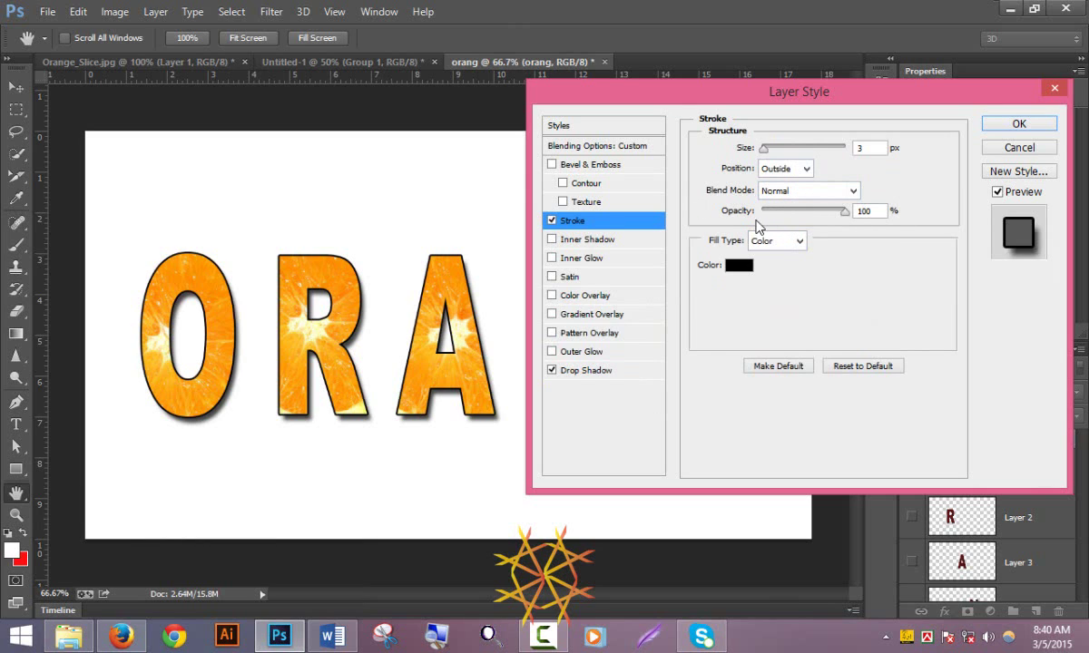
Step: Change the stroke's fill type to Gradient using the Spectrum preset
click(798, 241)
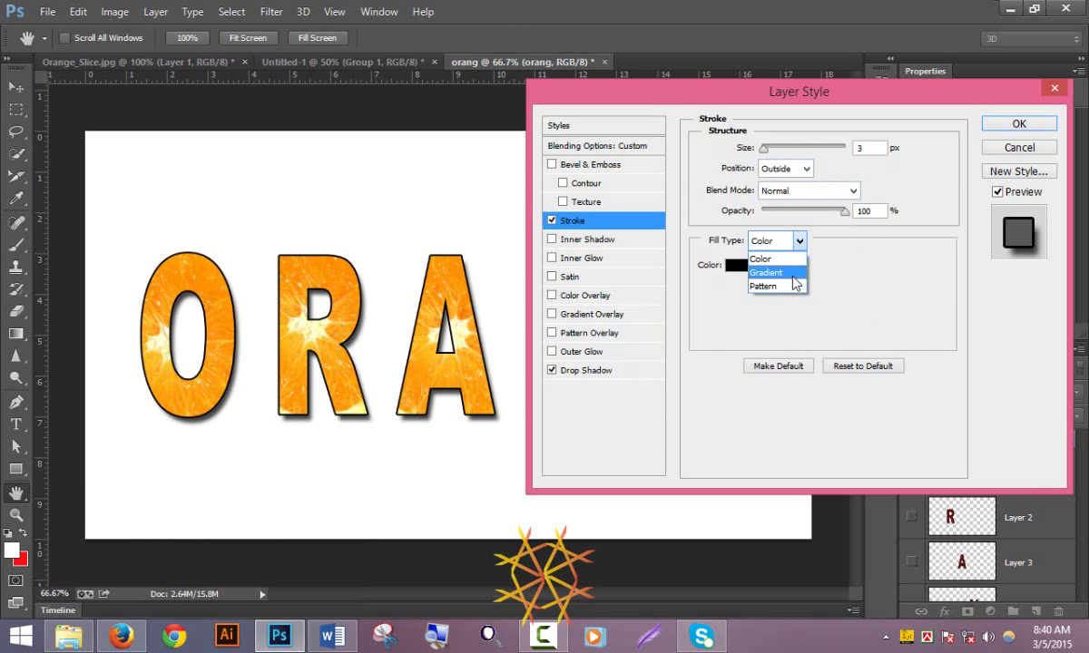
click(793, 274)
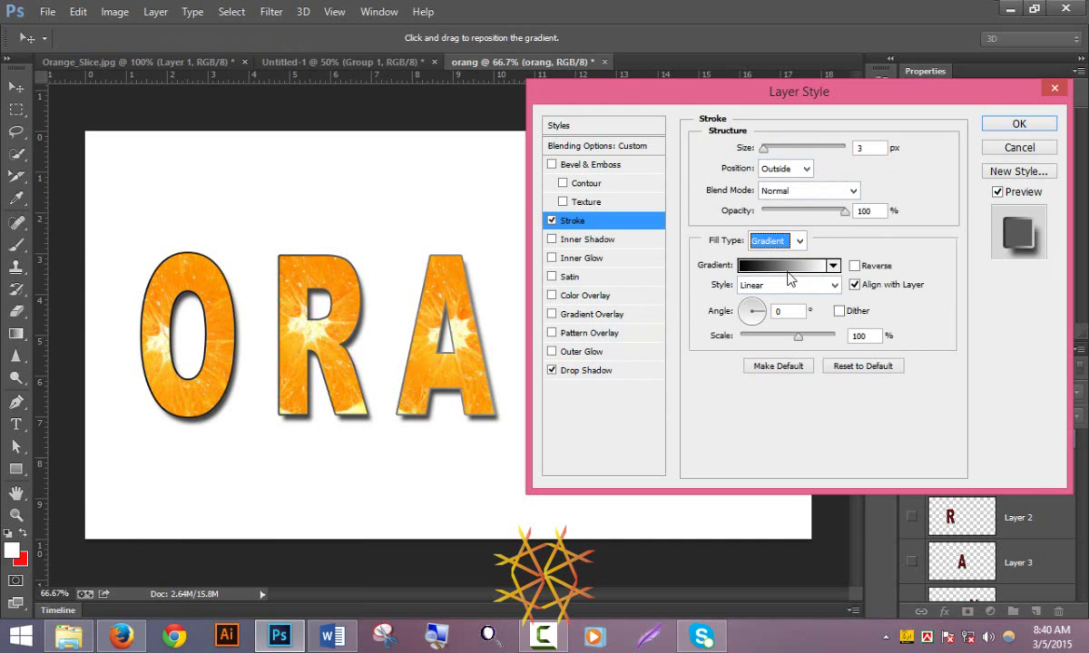
key(Tab)
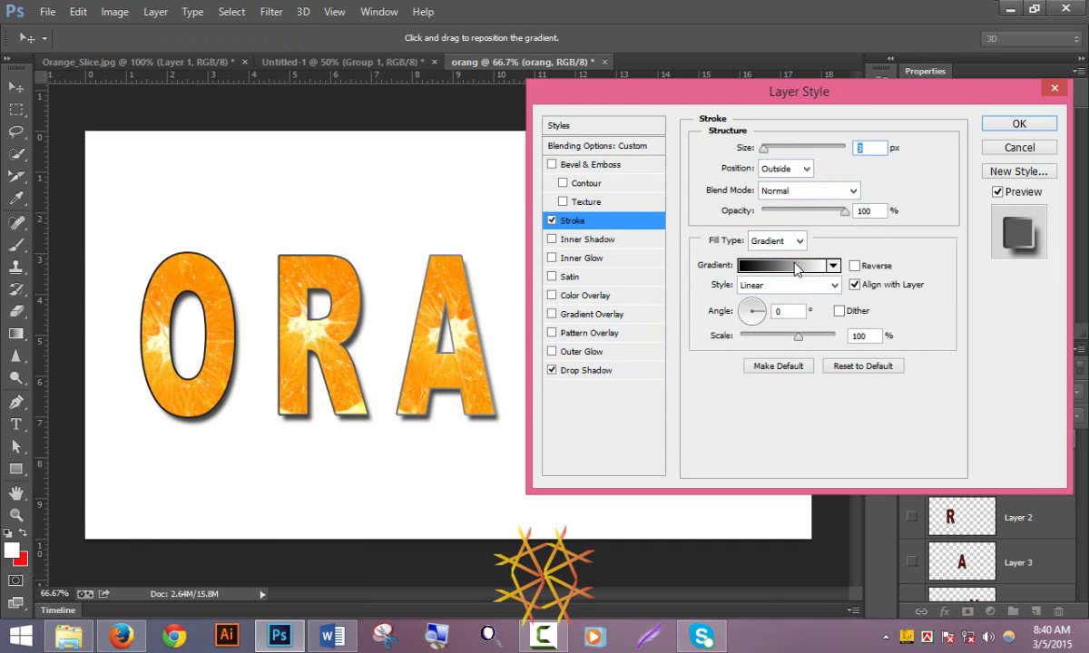
click(795, 266)
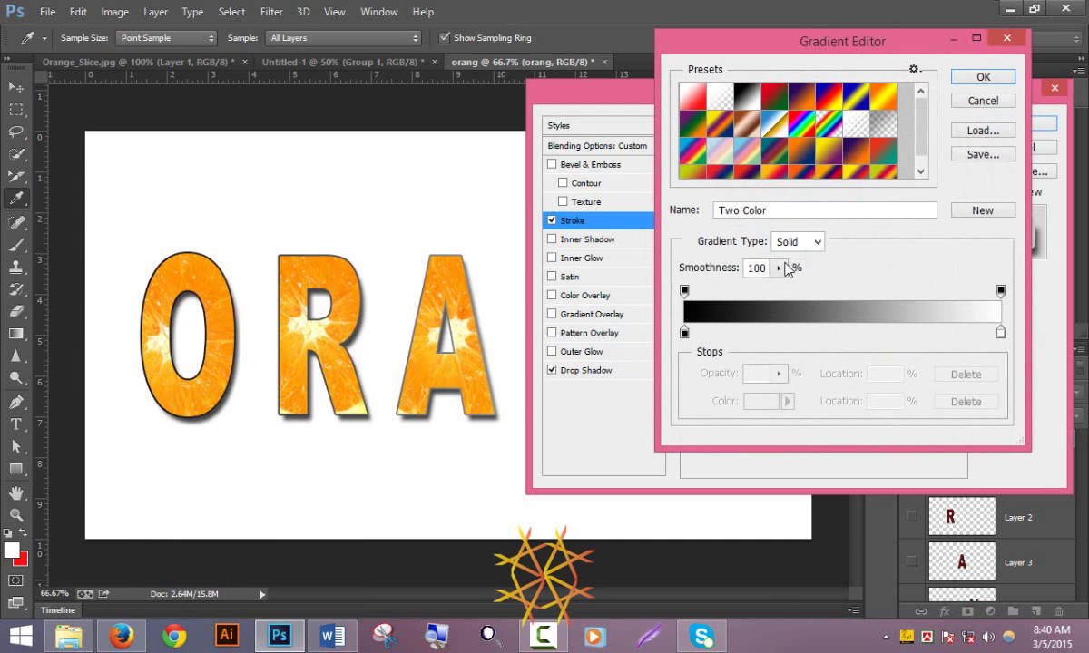
click(693, 132)
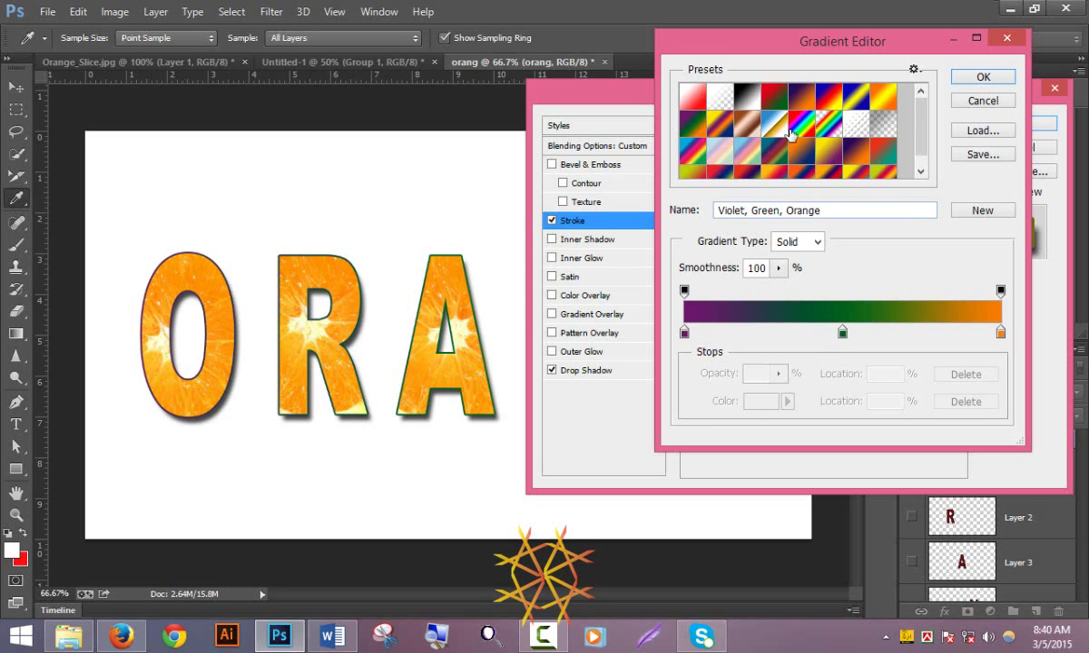
click(688, 152)
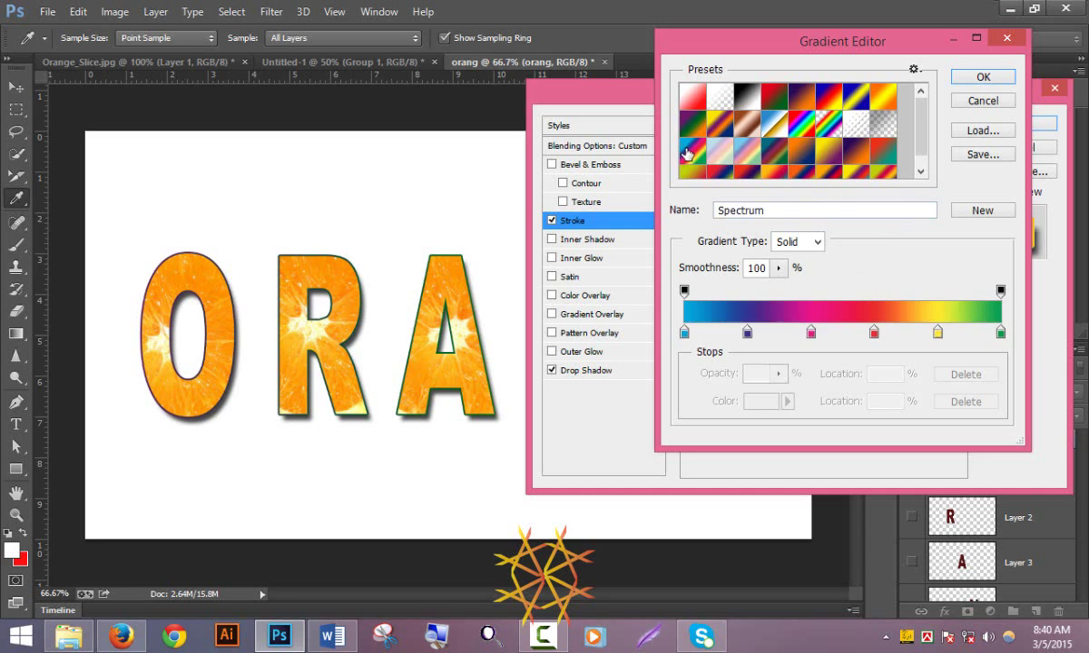
click(873, 156)
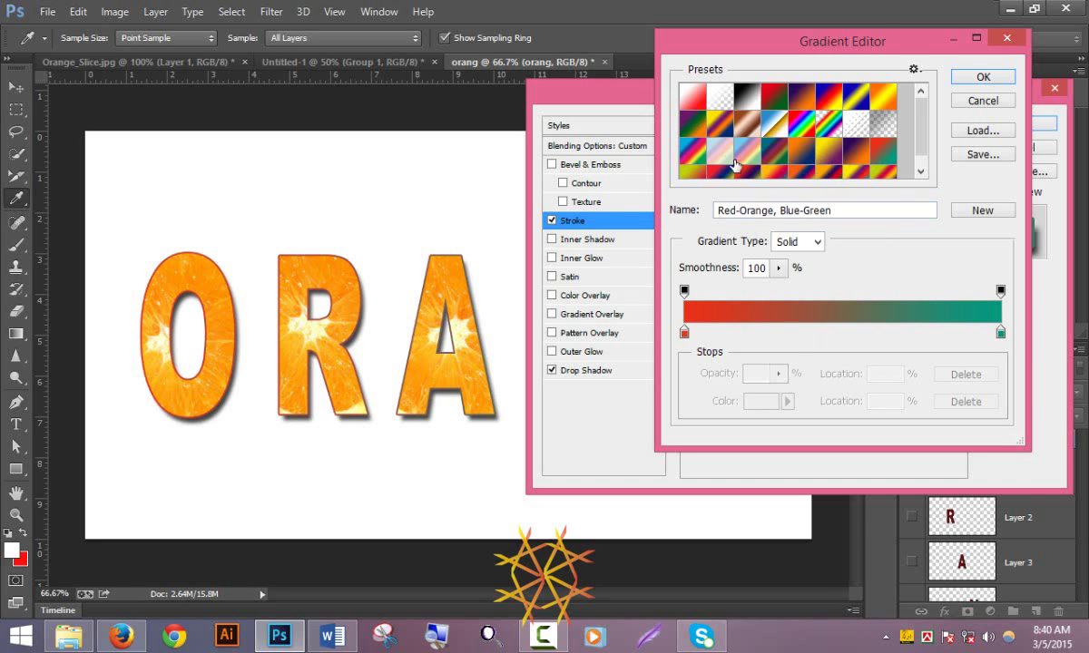
click(694, 153)
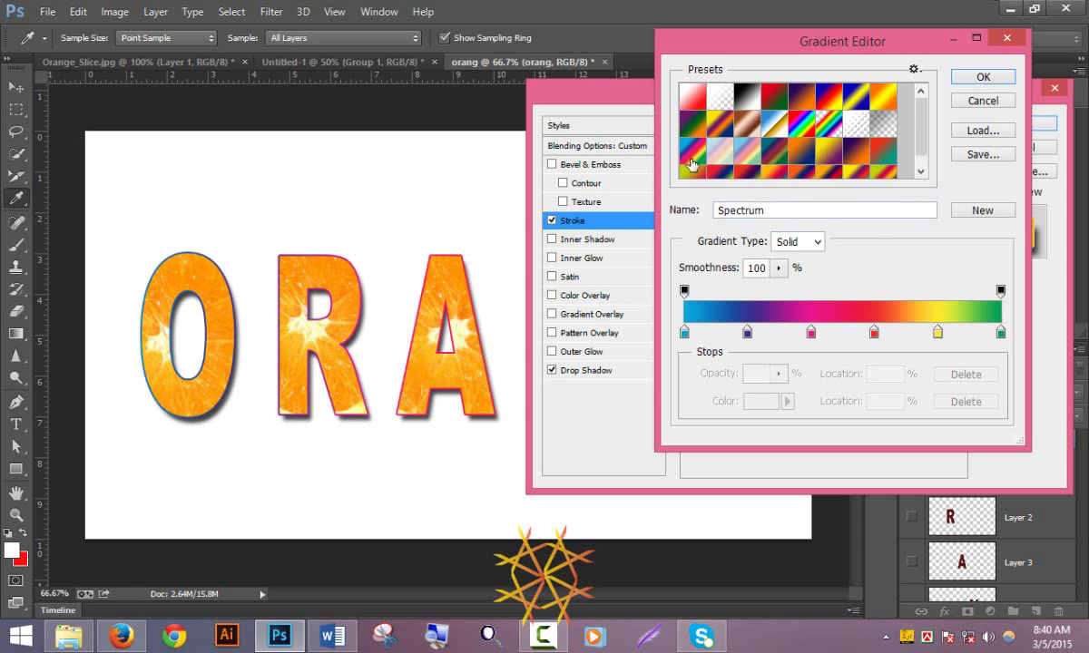
click(980, 80)
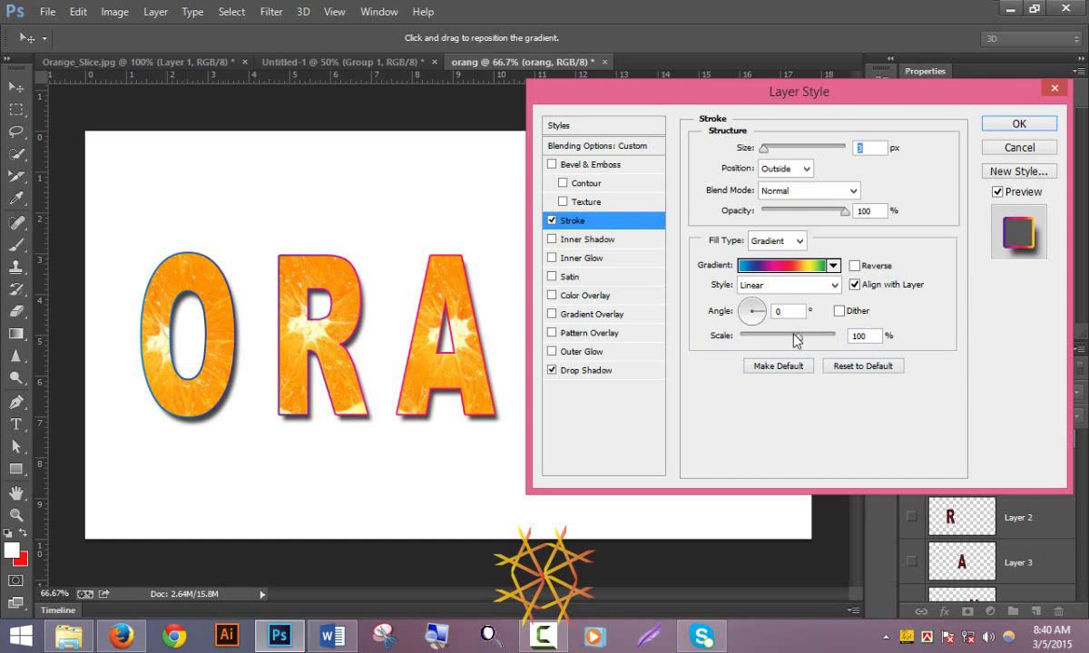
Step: Set the Spectrum stroke to Linear style, 61% scale and 5 px size, then apply the style
drag(796, 335, 778, 336)
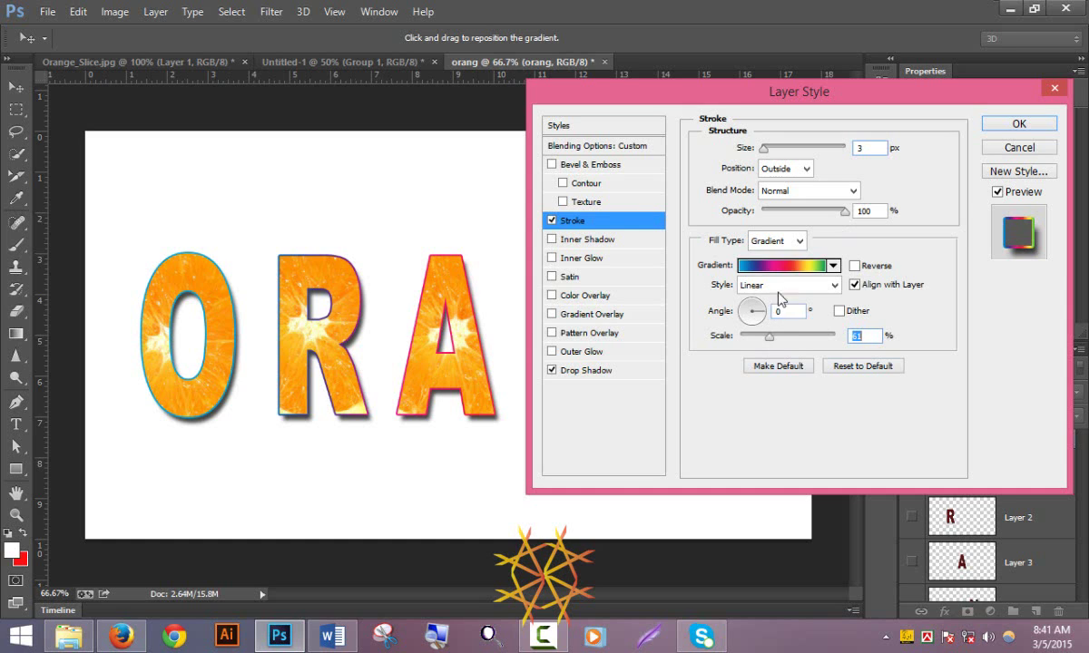
click(833, 285)
click(823, 317)
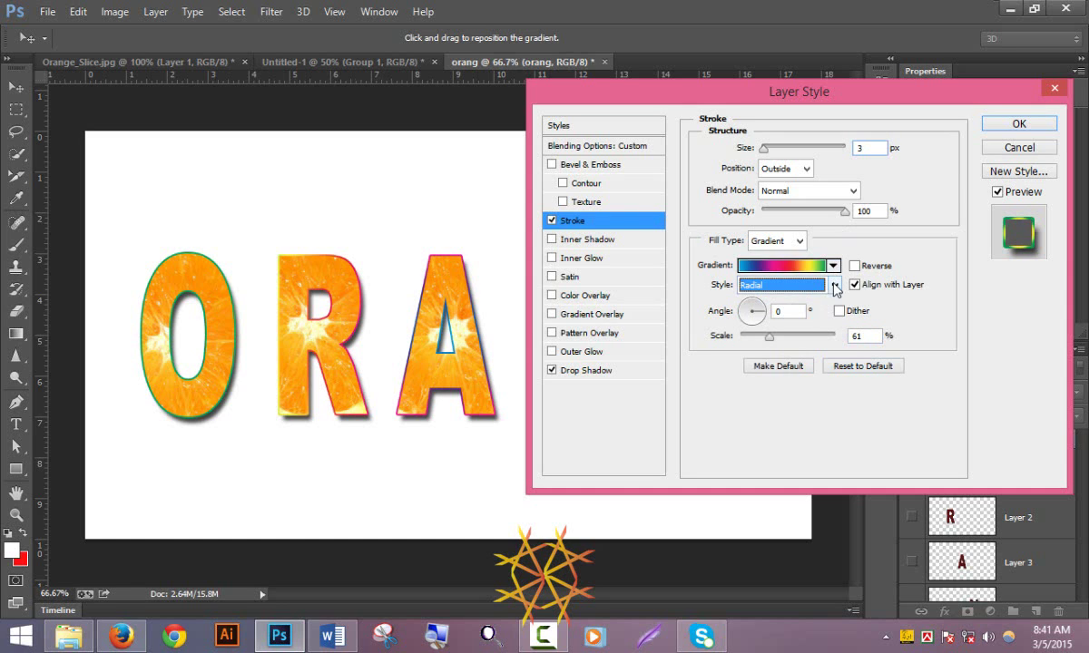
click(833, 286)
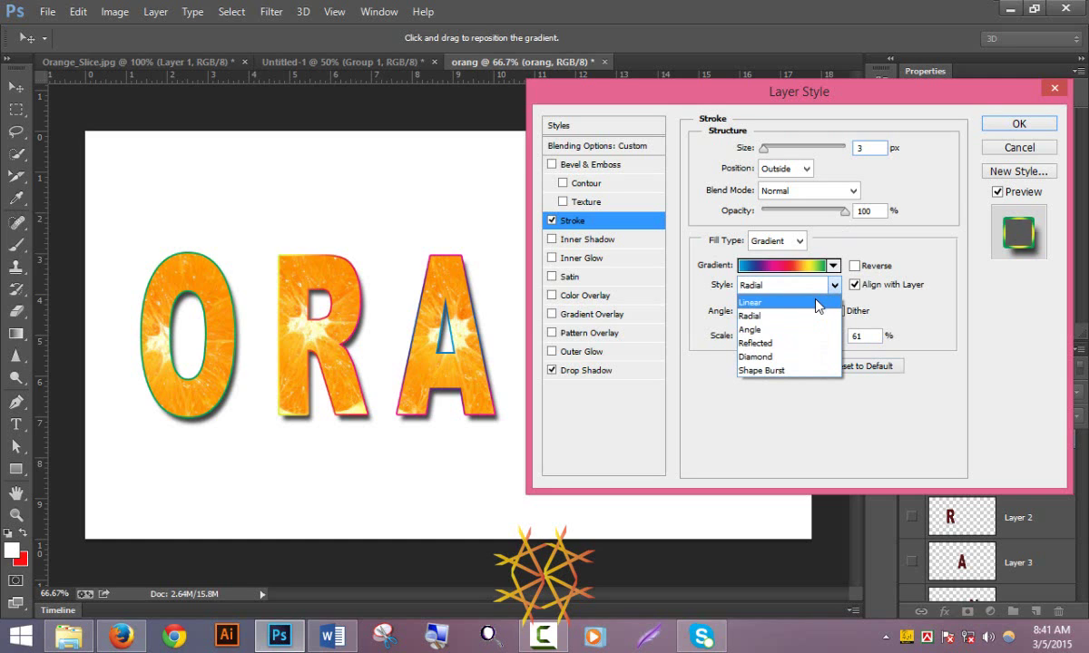
click(817, 302)
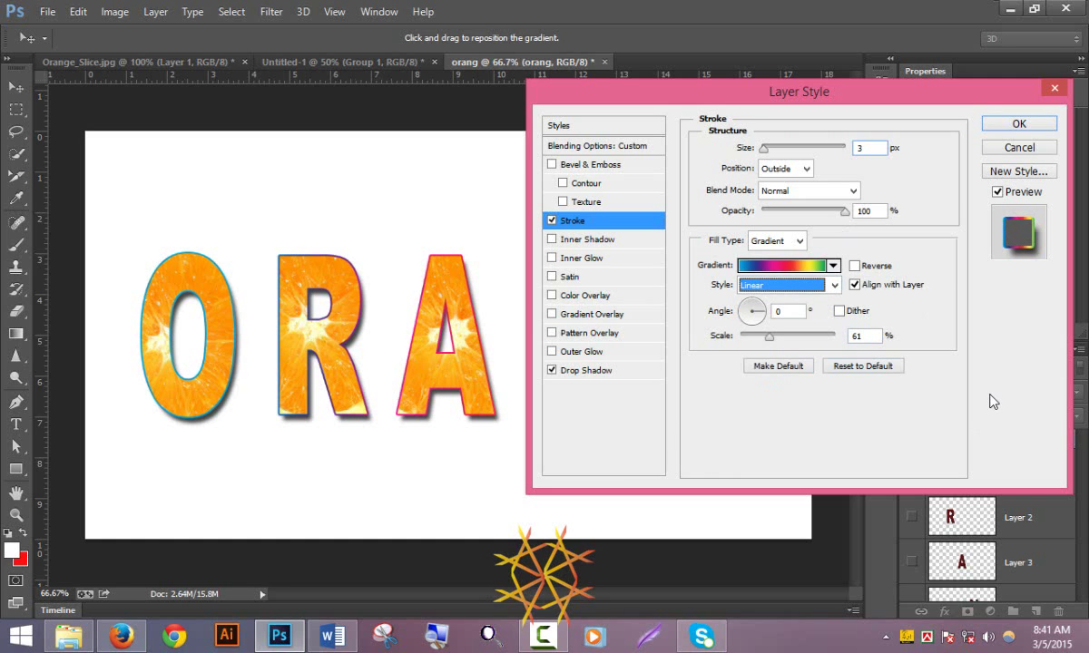
drag(764, 152, 766, 151)
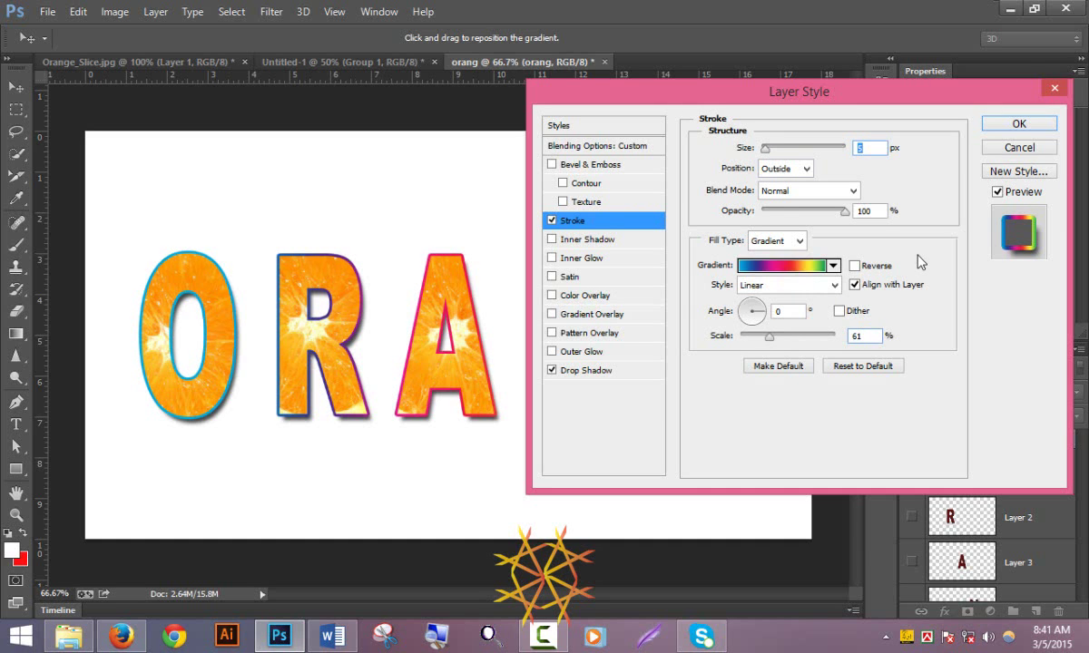
click(1009, 123)
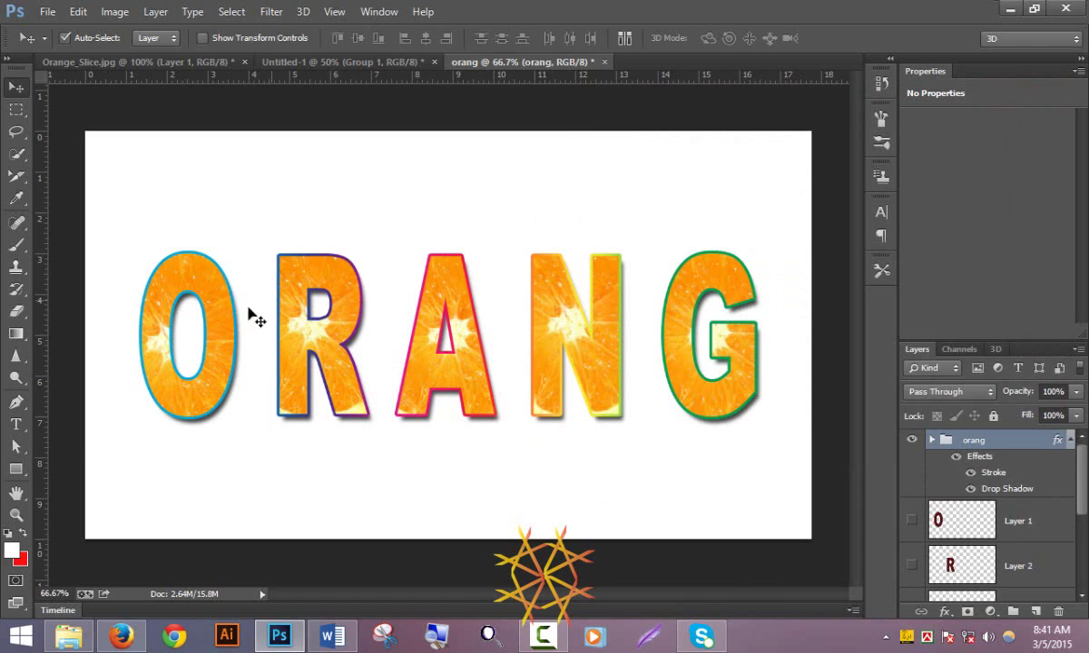
click(335, 64)
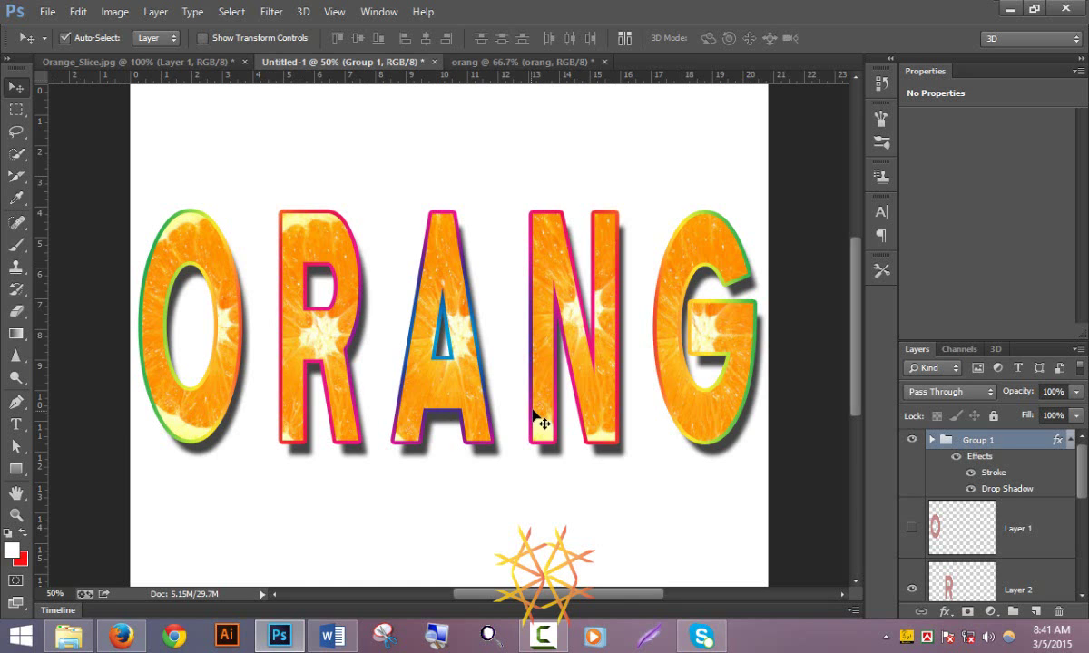
click(547, 63)
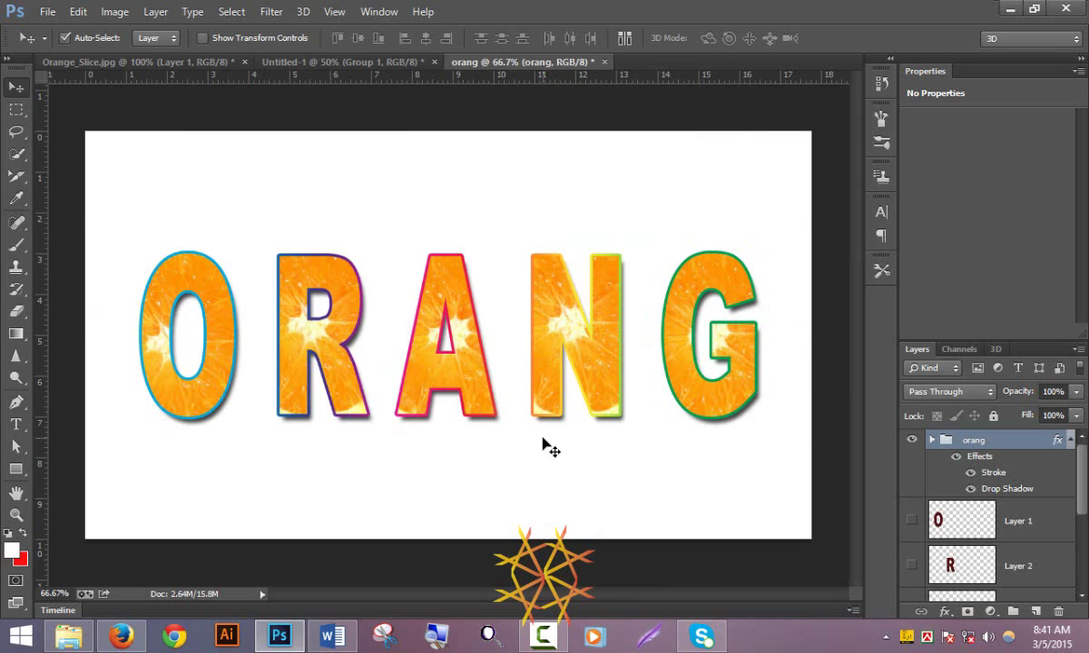
key(ctrl+t)
Step: Stretch the orang lettering to 137.16% height and 101.96% width
drag(447, 456, 449, 503)
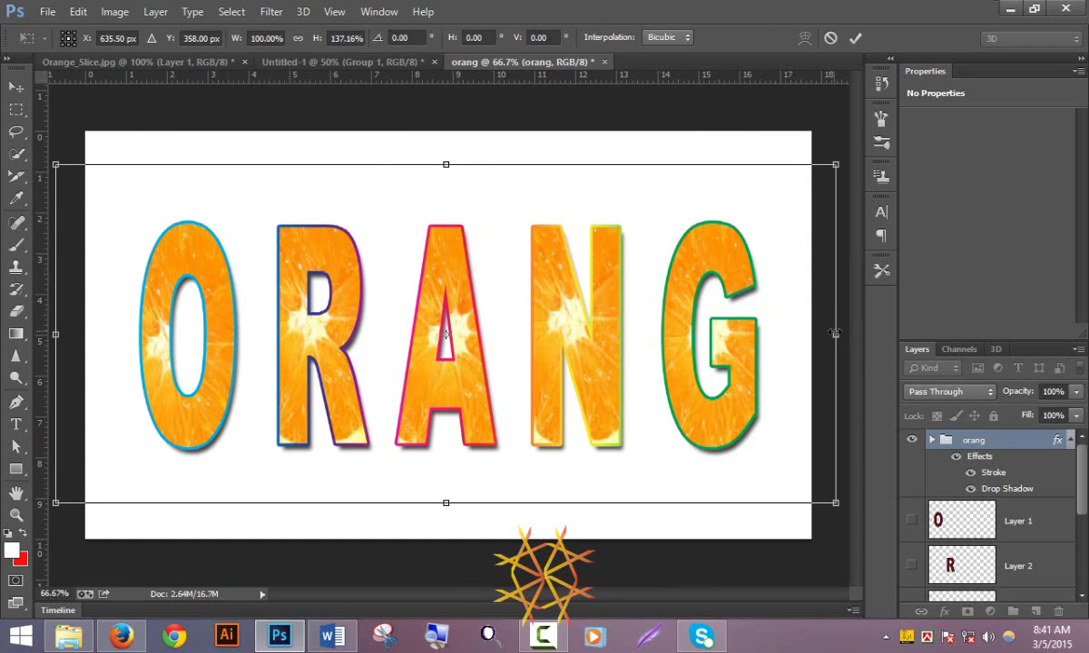
drag(833, 334, 840, 334)
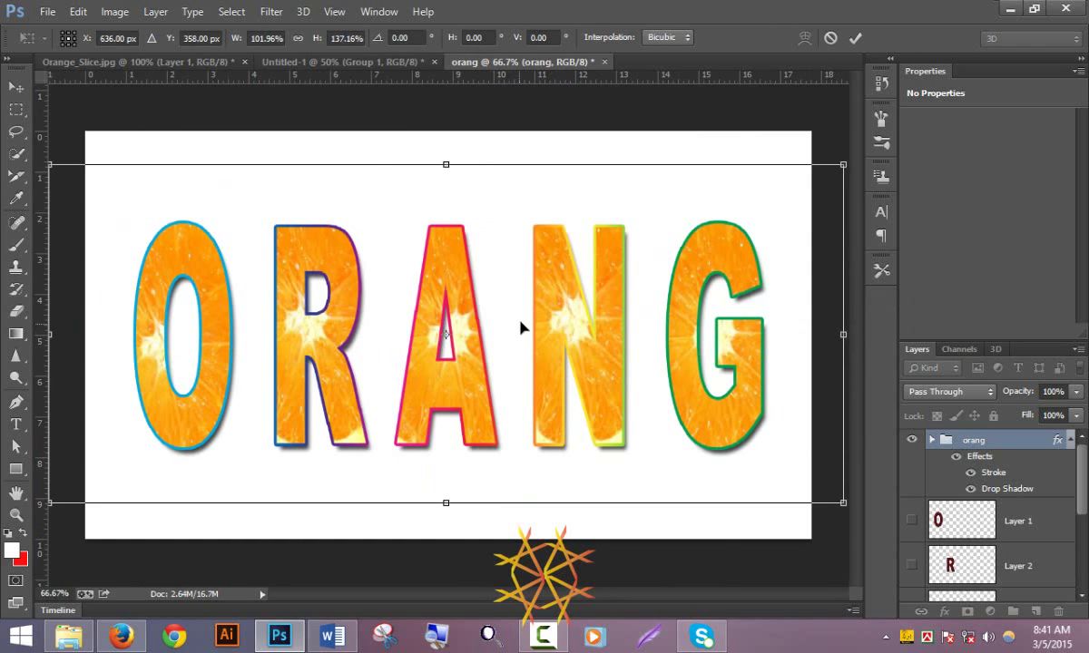
click(855, 38)
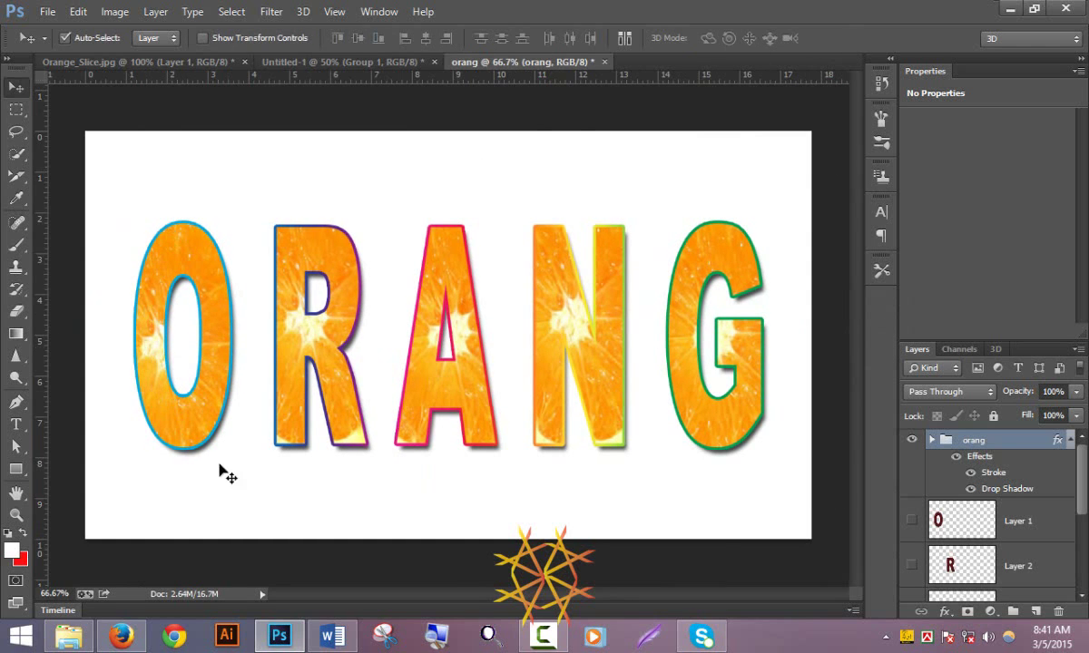